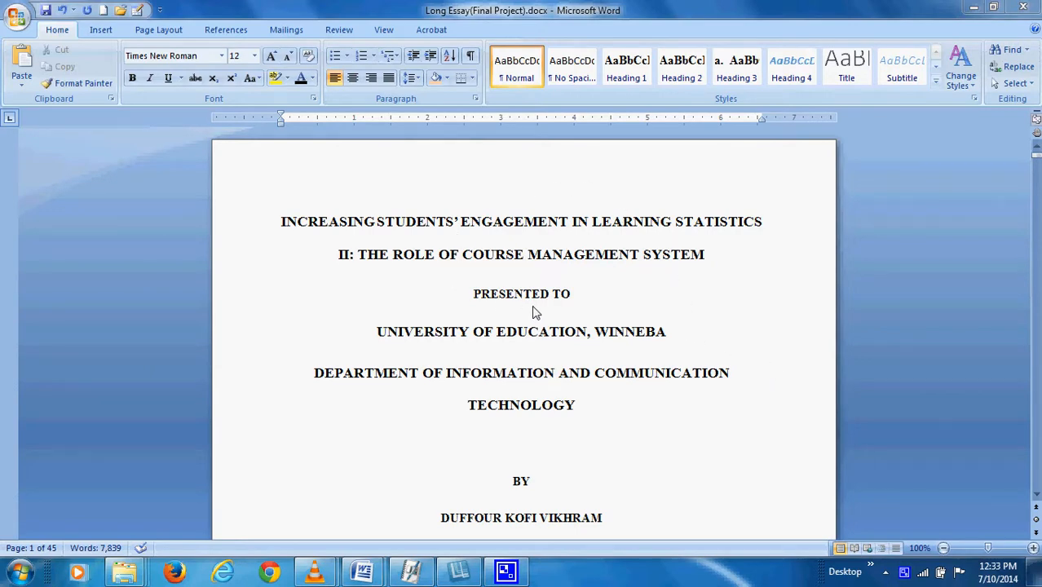
Look through the essay from the title page to the first pages of Chapter 1, noting the page numbering in the footers.
scroll(537, 310, "down", 18)
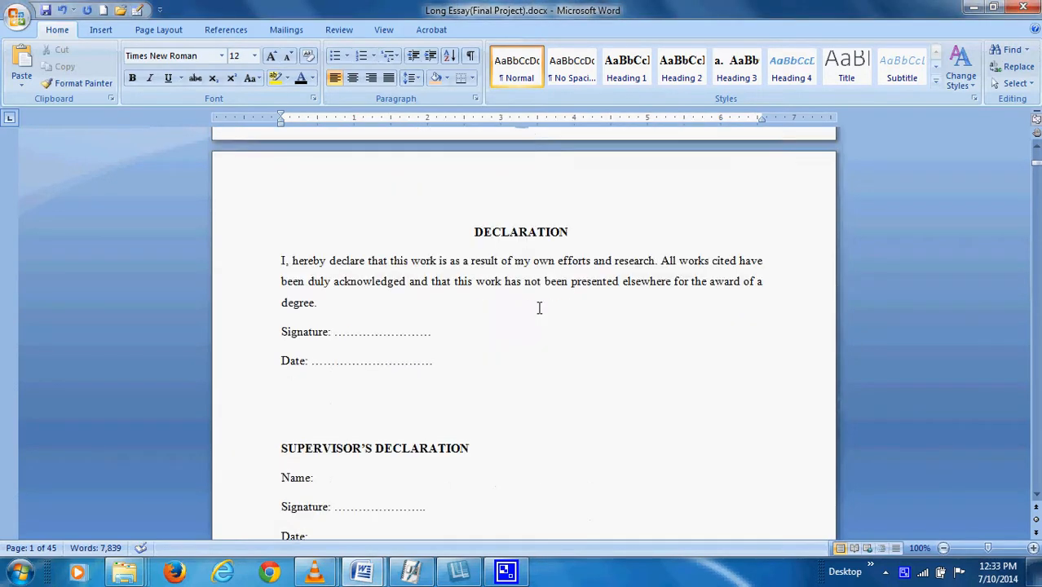
scroll(539, 307, "down", 12)
scroll(539, 307, "down", 8)
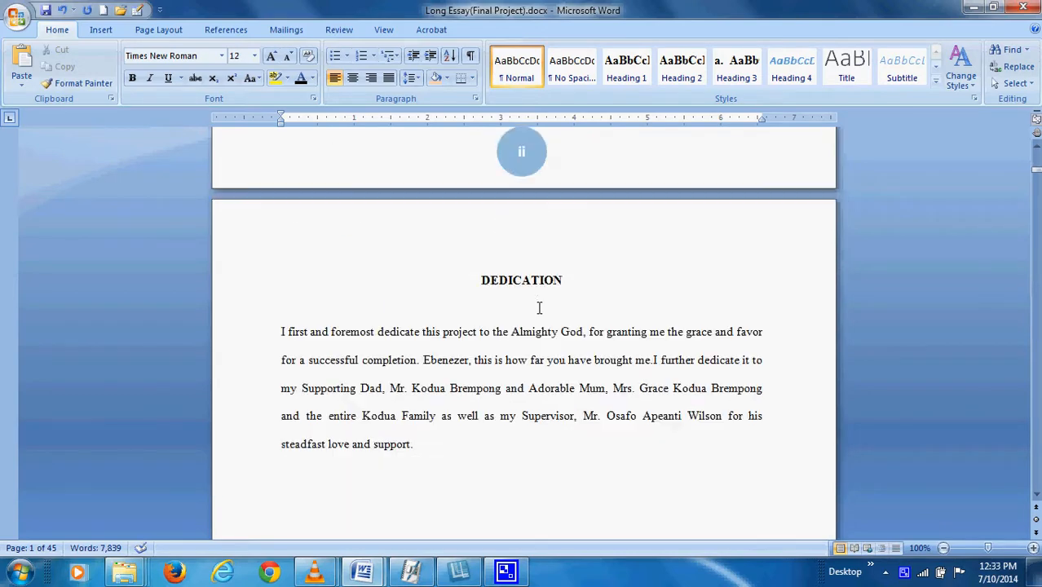
scroll(539, 308, "up", 12)
scroll(526, 318, "up", 12)
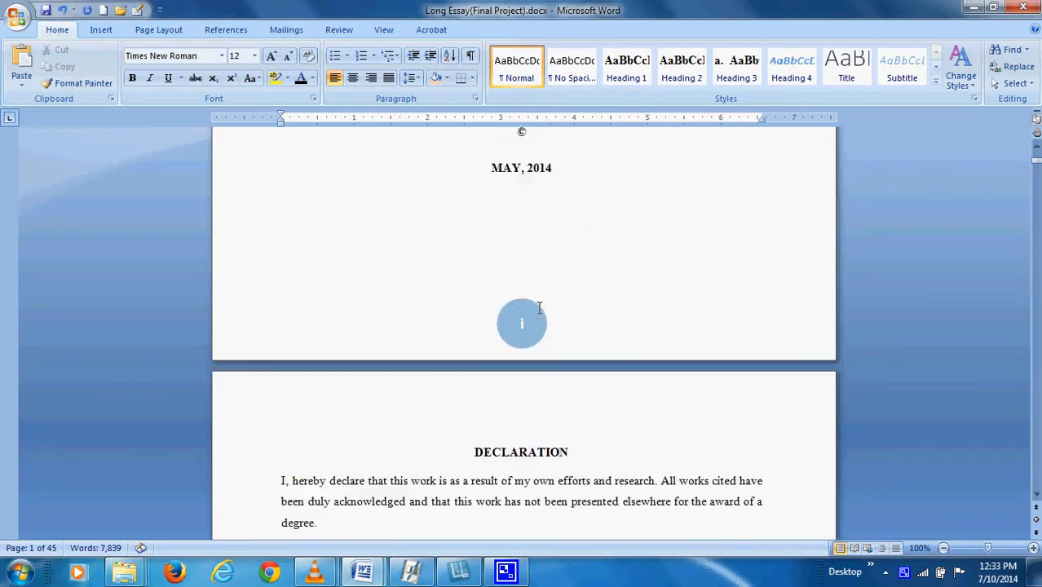
scroll(528, 319, "down", 10)
scroll(531, 321, "down", 10)
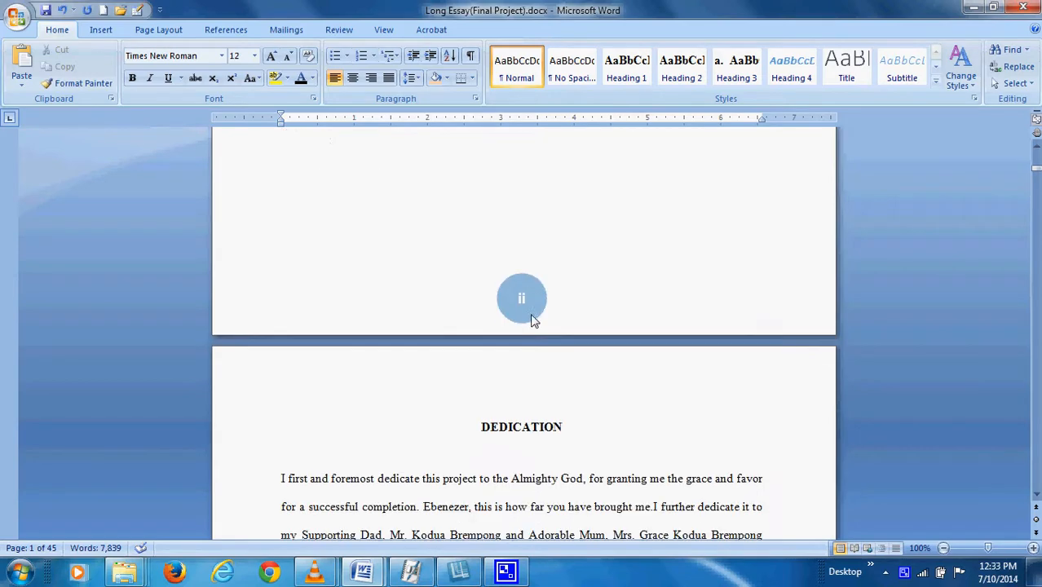
scroll(531, 320, "up", 3)
scroll(529, 318, "down", 20)
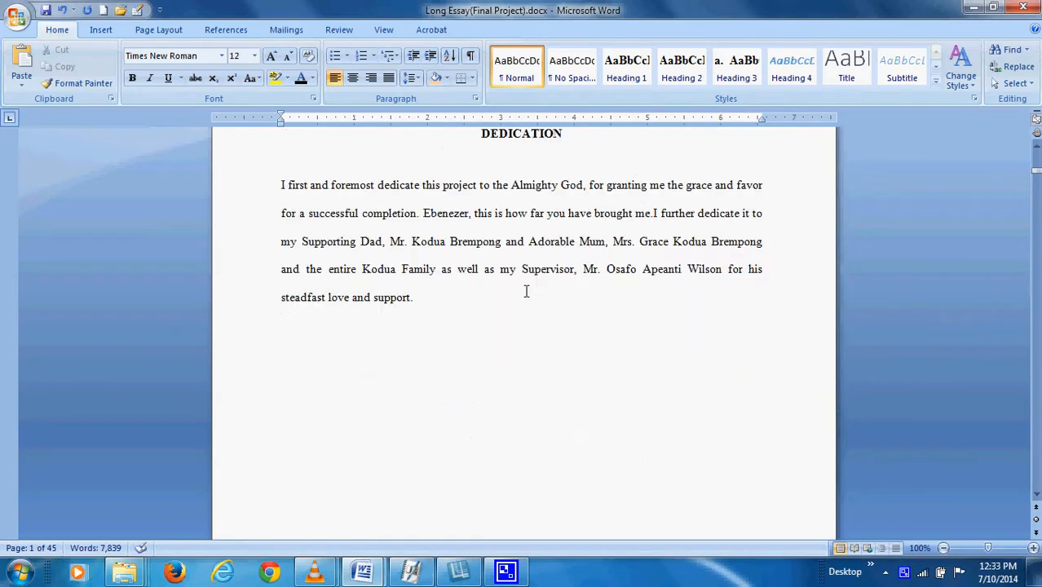
scroll(531, 374, "down", 10)
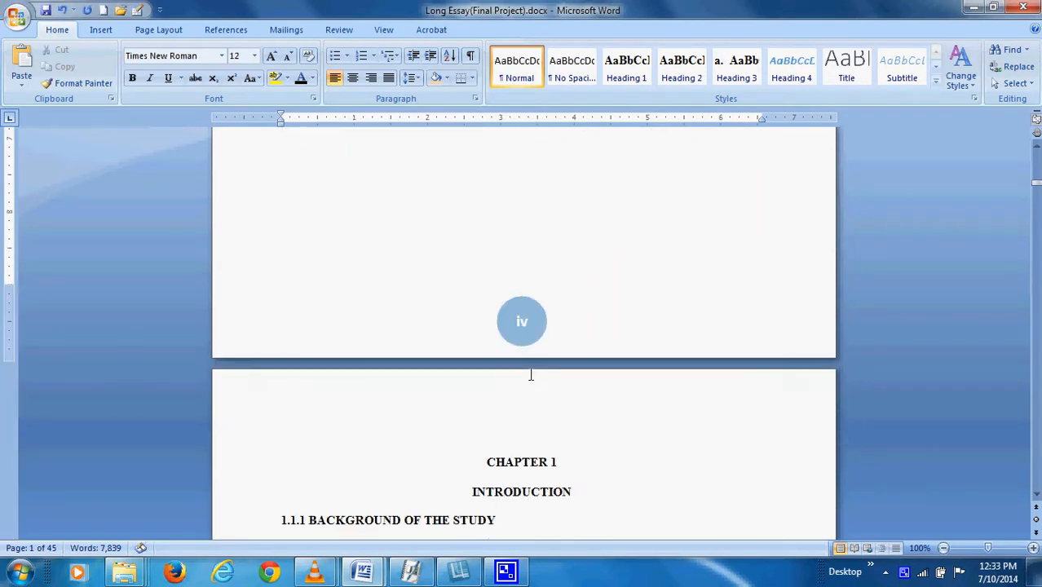
scroll(531, 374, "down", 20)
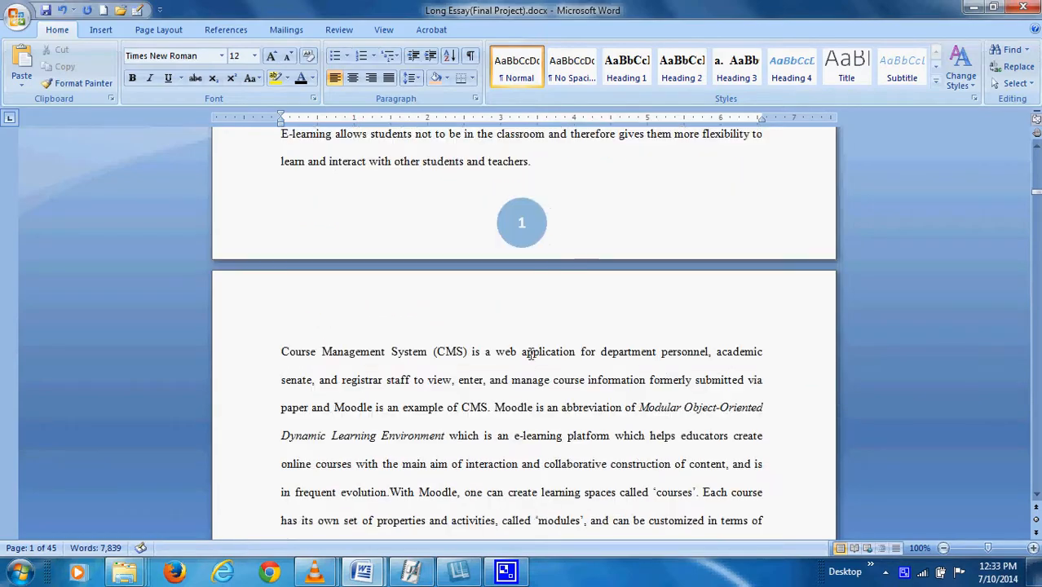
scroll(524, 345, "down", 3)
Go back to the title page and review the declaration, dedication and acknowledgement pages again.
scroll(528, 367, "up", 20)
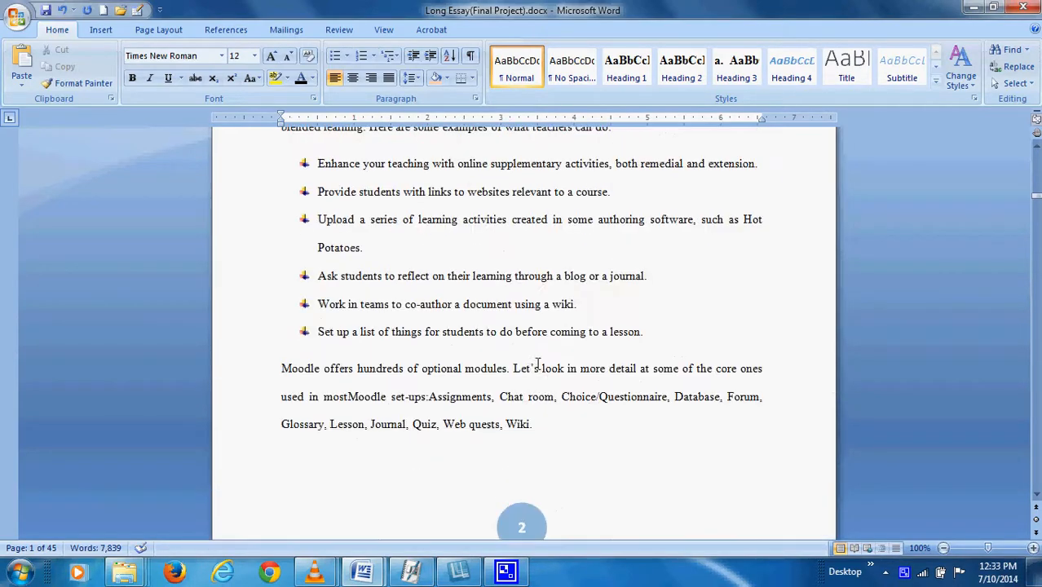
scroll(538, 363, "up", 20)
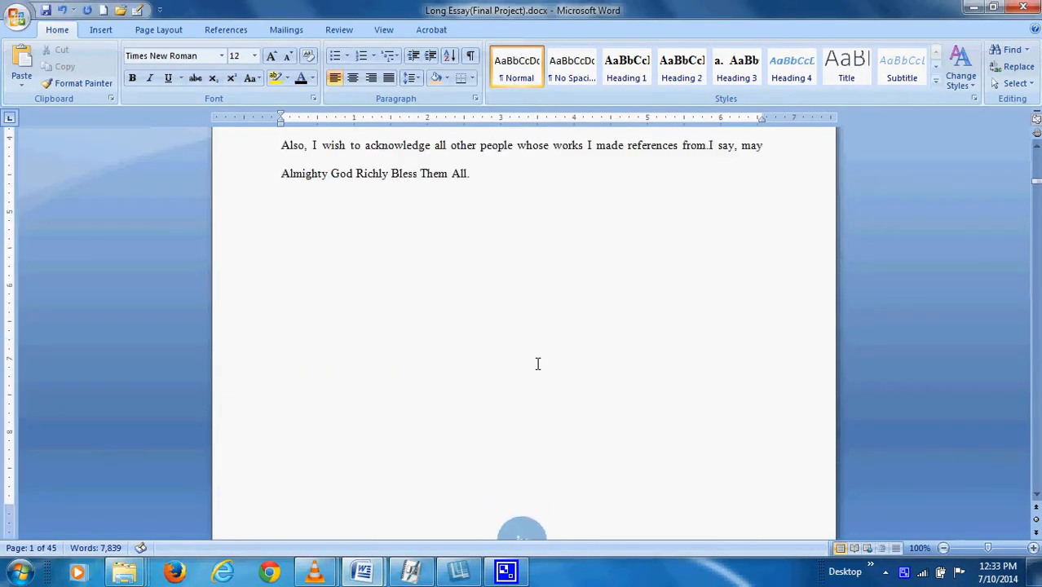
scroll(538, 363, "up", 20)
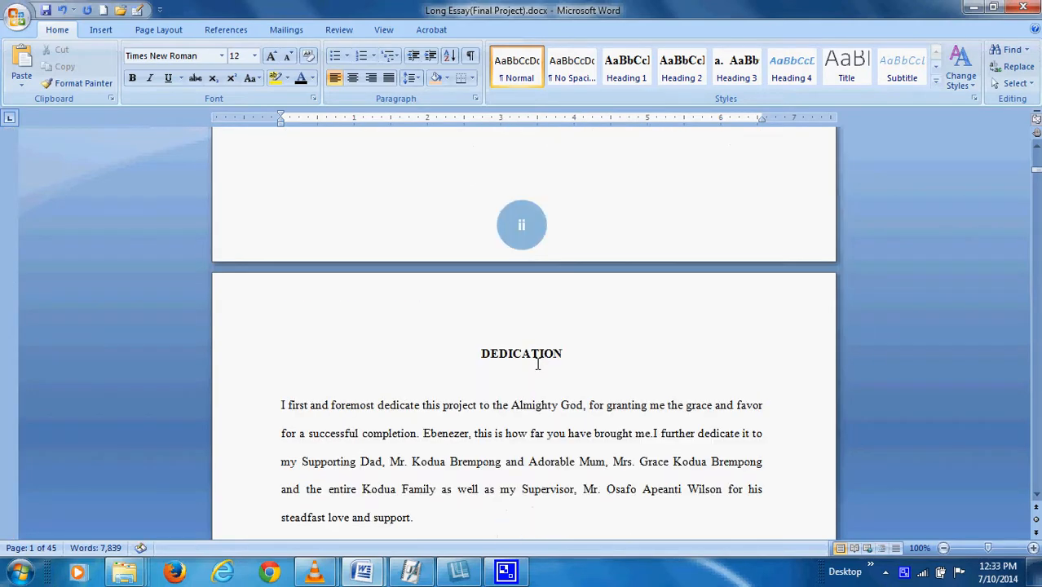
scroll(538, 363, "up", 15)
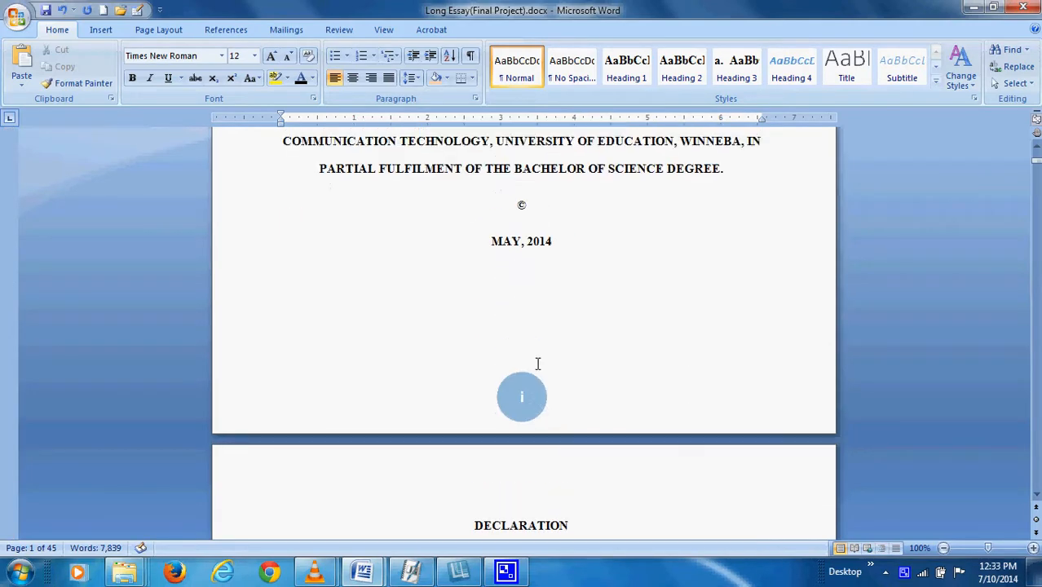
scroll(538, 363, "up", 3)
scroll(538, 363, "down", 20)
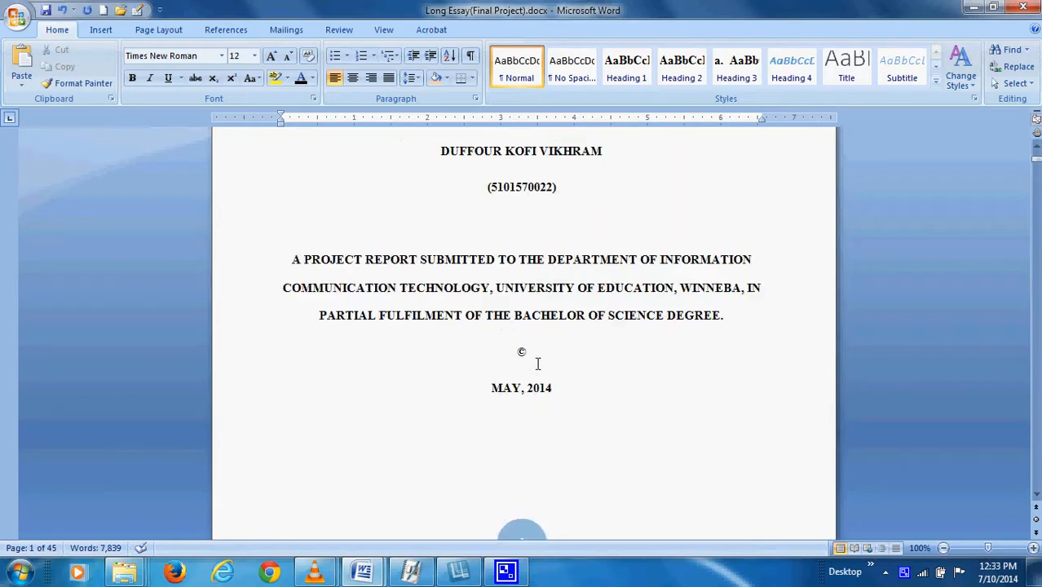
scroll(538, 364, "down", 20)
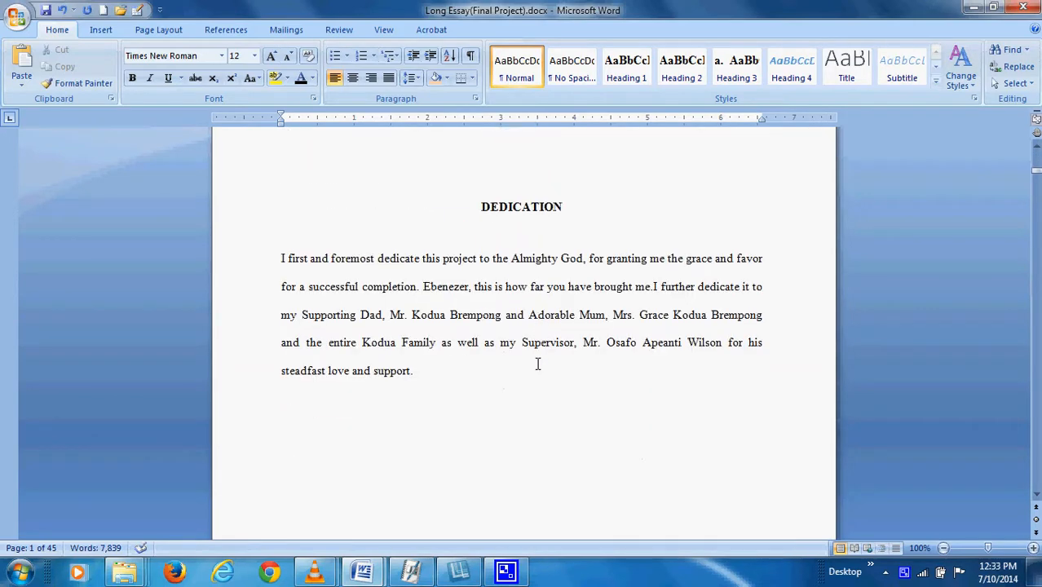
scroll(538, 363, "down", 15)
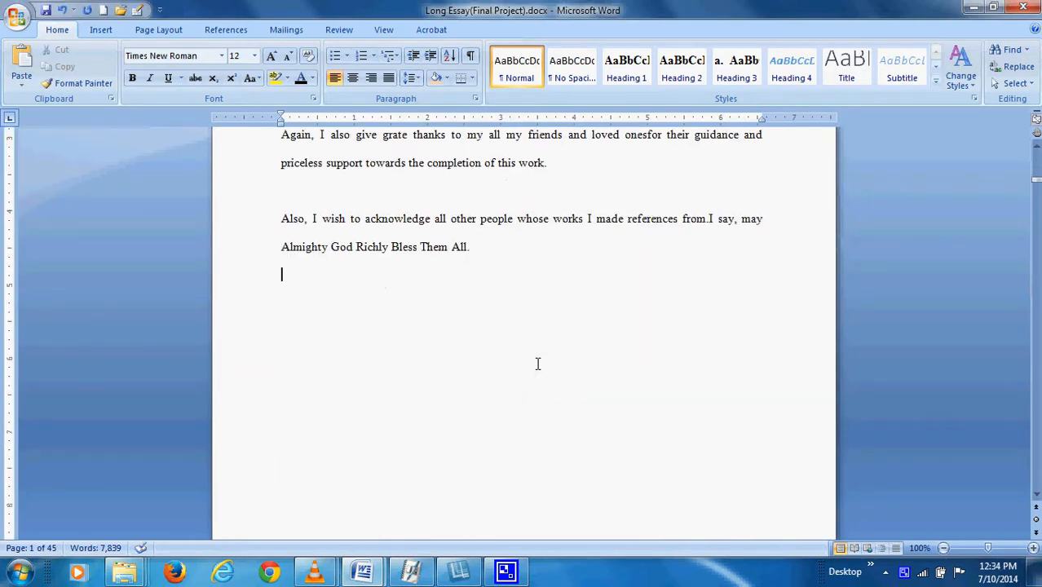
Insert a blank page after the last line of the acknowledgement, "Almighty God Richly Bless Them All.".
scroll(538, 363, "up", 10)
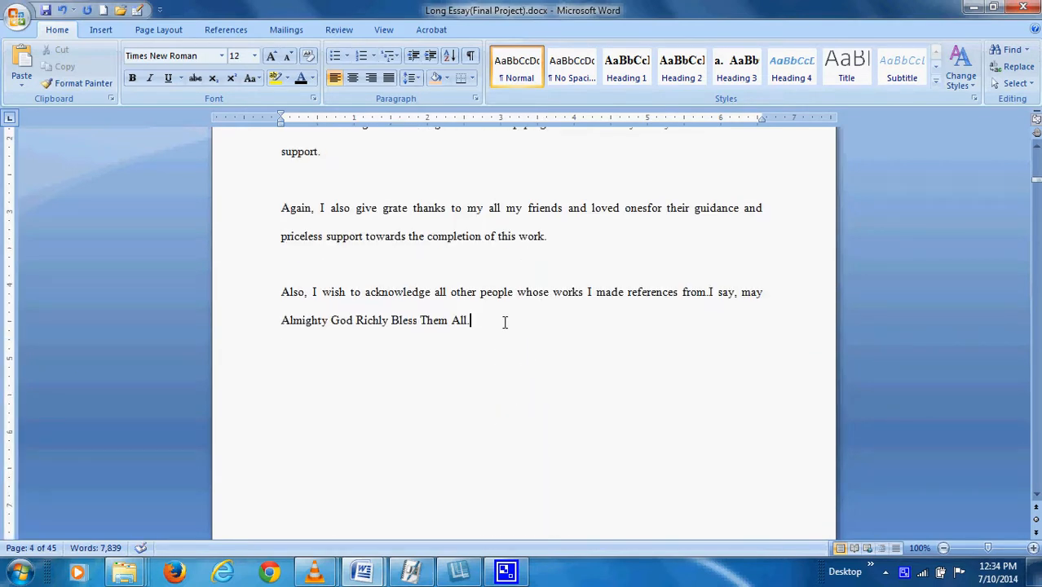
left_click(97, 30)
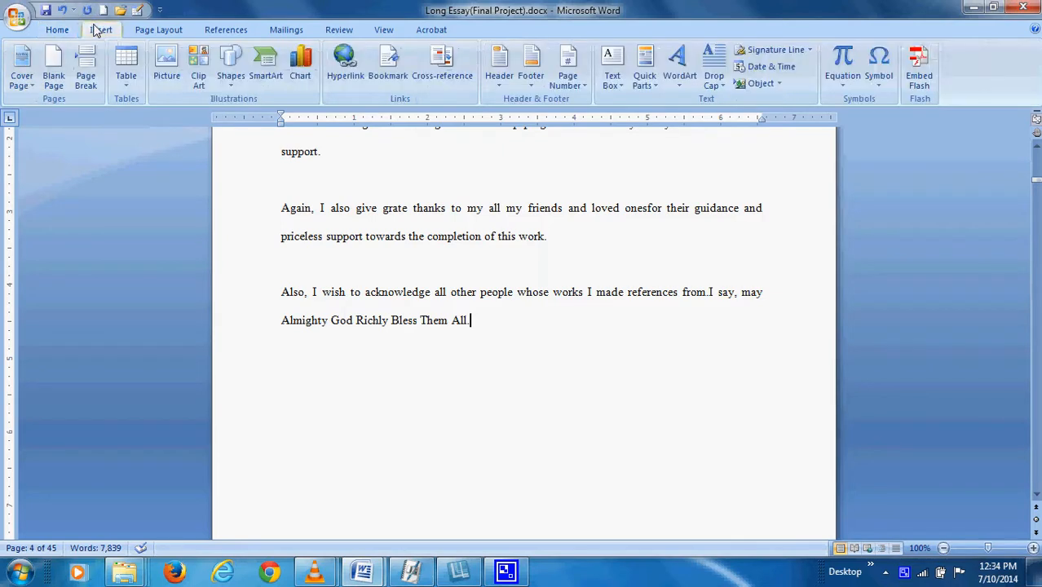
left_click(49, 75)
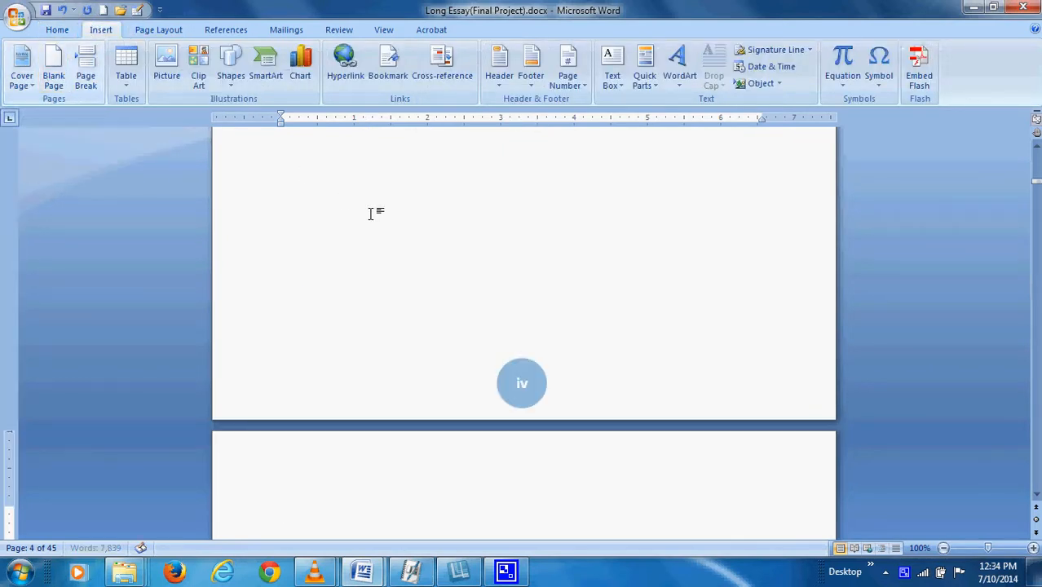
Examine the new blank page between the acknowledgement and Chapter 1, along with the numbering of the surrounding pages.
scroll(434, 248, "down", 3)
scroll(434, 248, "down", 15)
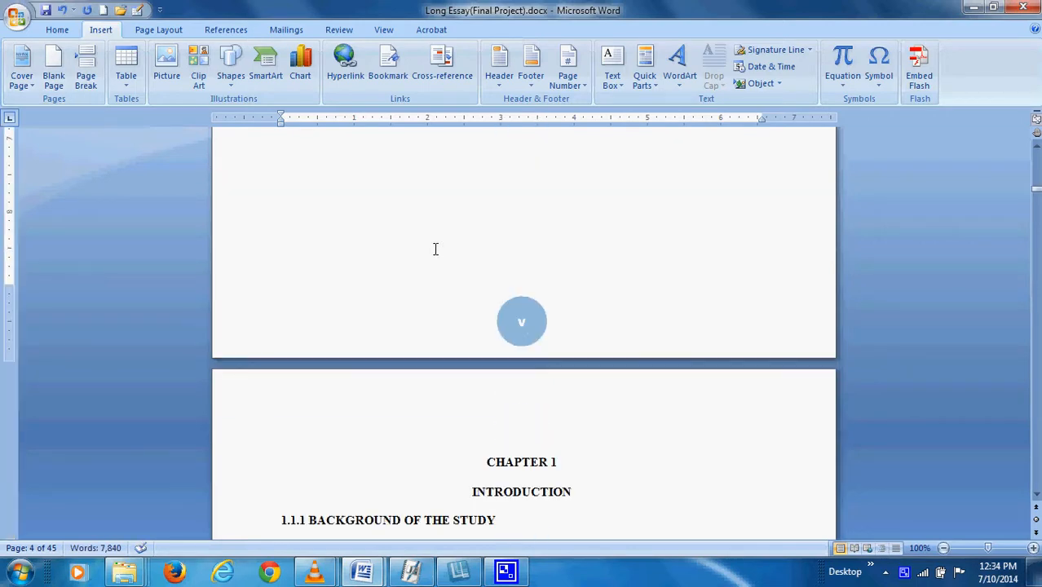
scroll(435, 248, "up", 6)
scroll(435, 247, "down", 6)
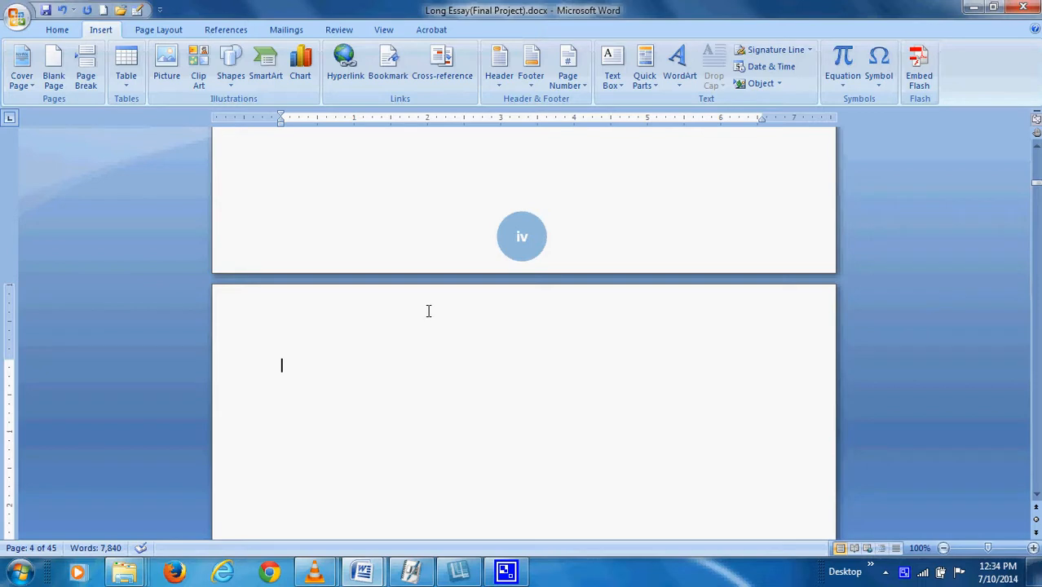
scroll(432, 312, "down", 17)
scroll(430, 309, "up", 15)
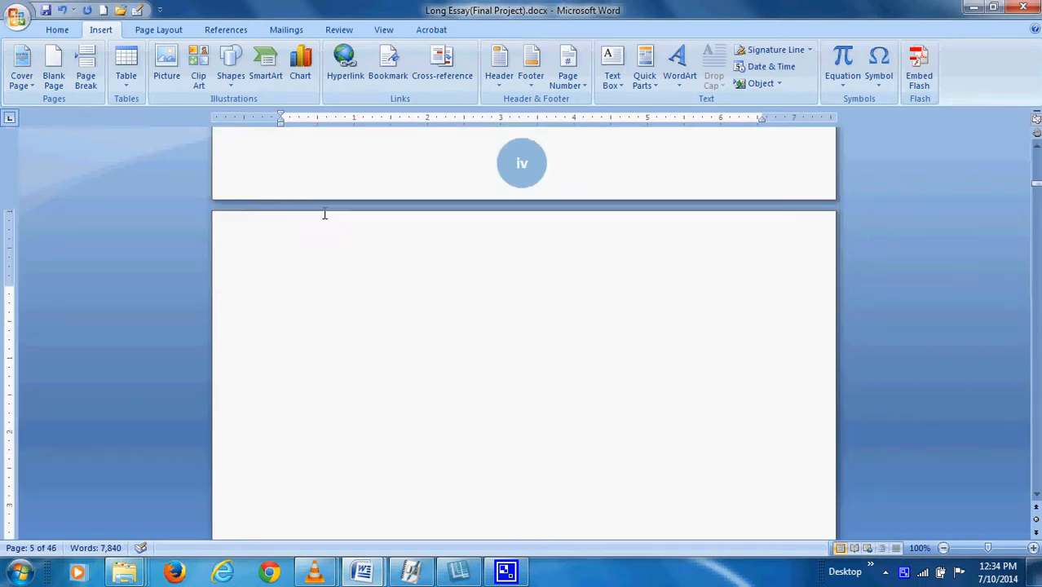
scroll(324, 213, "down", 2)
scroll(539, 237, "up", 20)
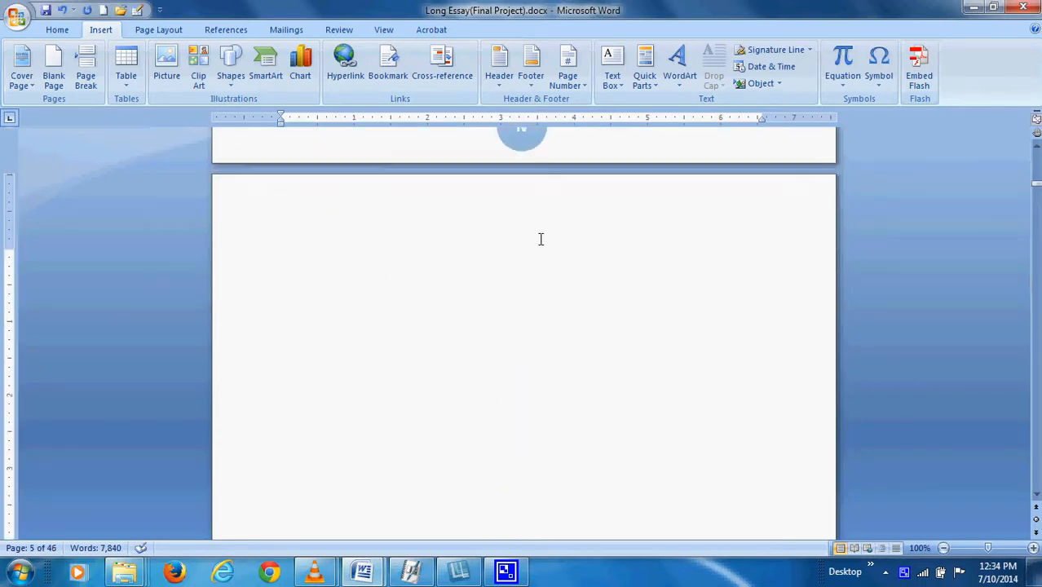
scroll(538, 241, "up", 19)
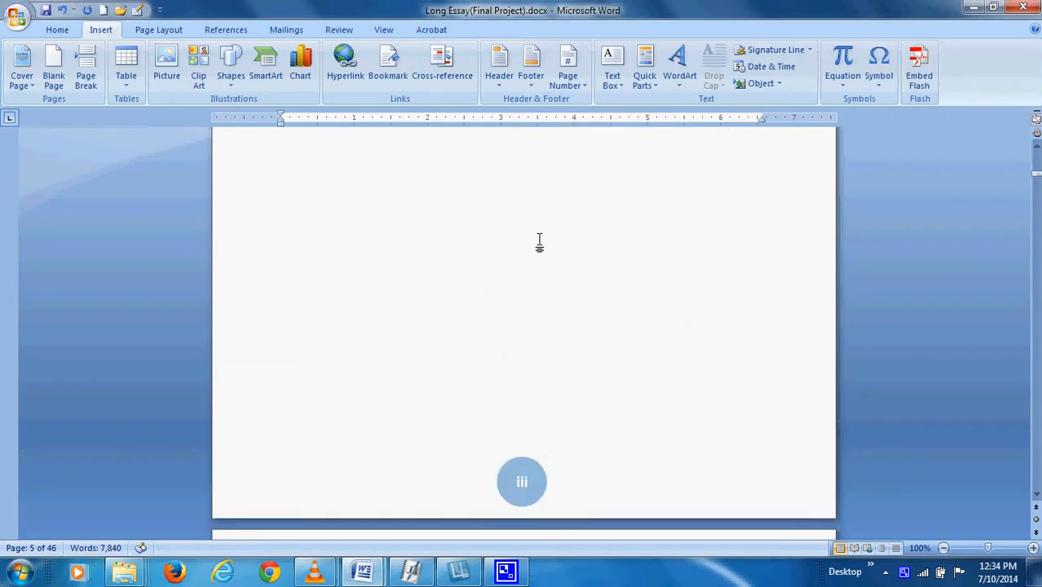
scroll(538, 241, "down", 6)
scroll(539, 242, "down", 12)
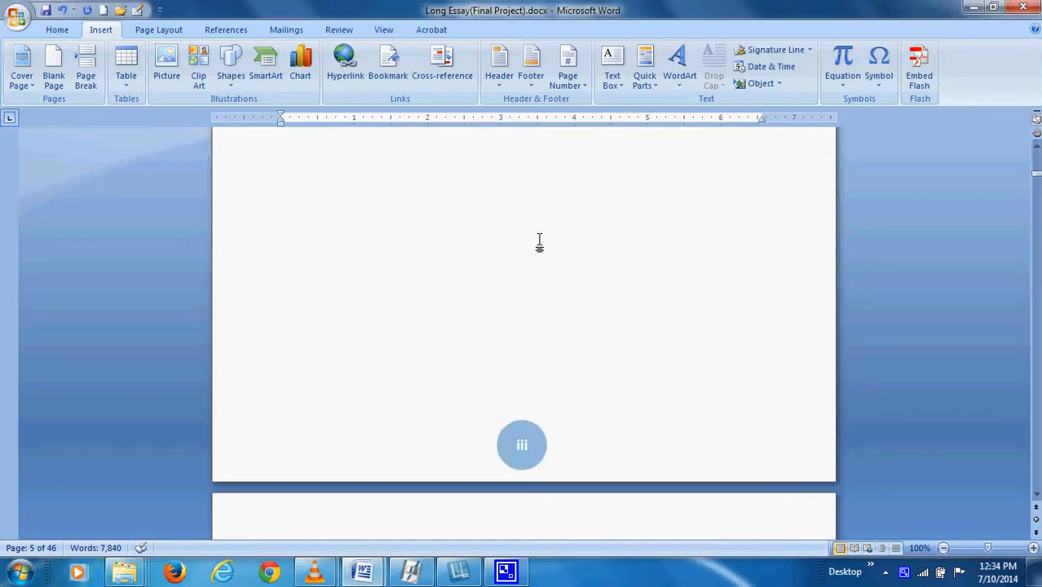
Review the heading levels at the start of Chapter 1 by highlighting the chapter title and the 1.1.1 BACKGROUND OF THE STUDY subheading in turn.
left_click(57, 30)
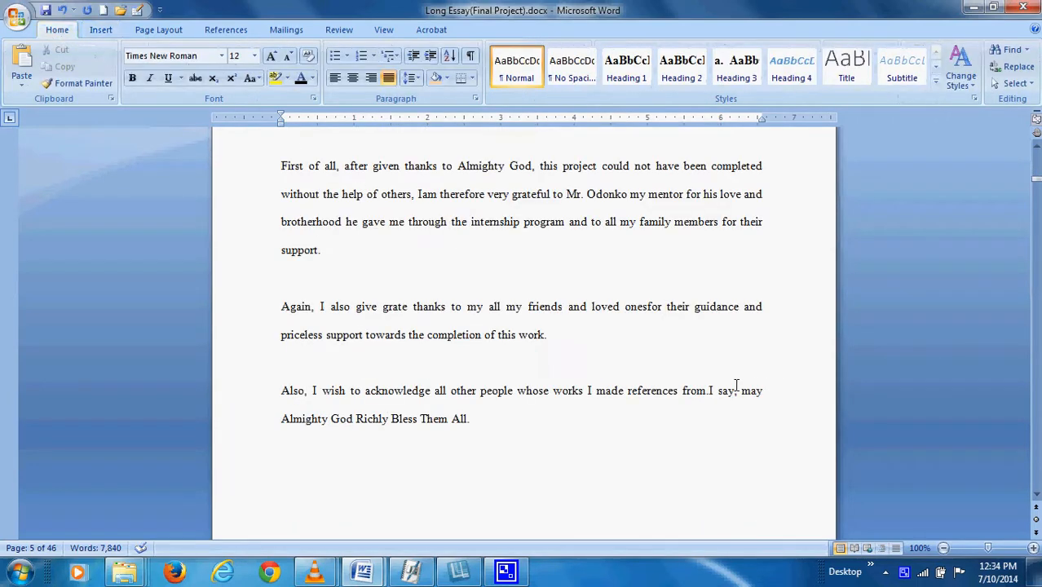
scroll(662, 365, "down", 12)
scroll(664, 366, "down", 15)
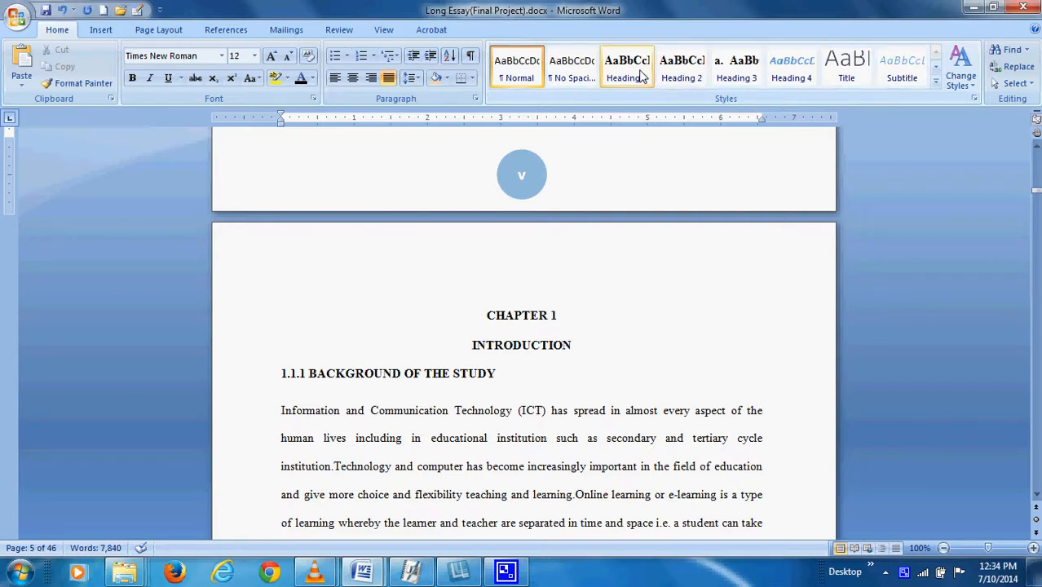
left_click_drag(577, 345, 488, 323)
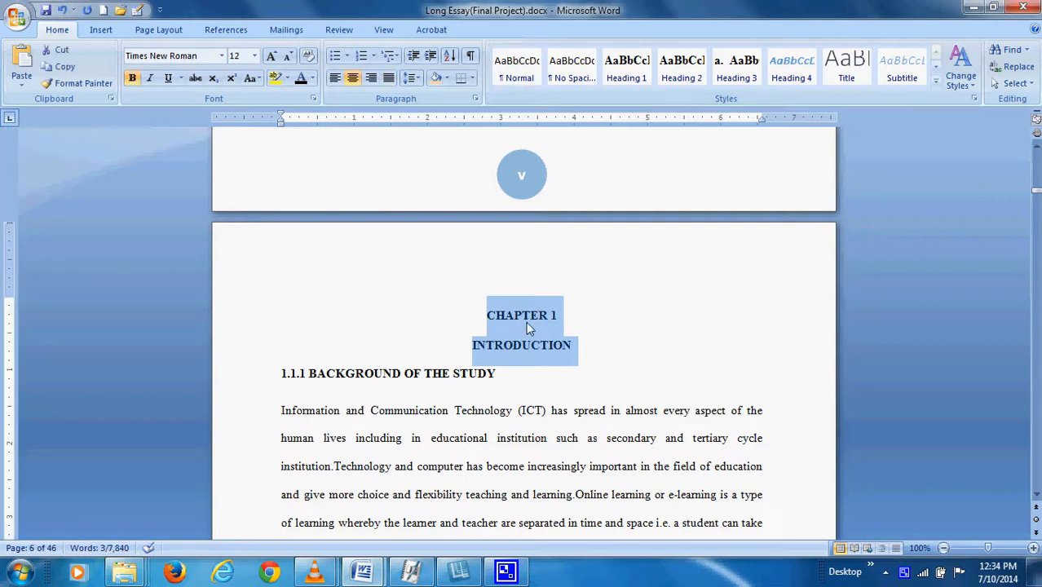
left_click(691, 375)
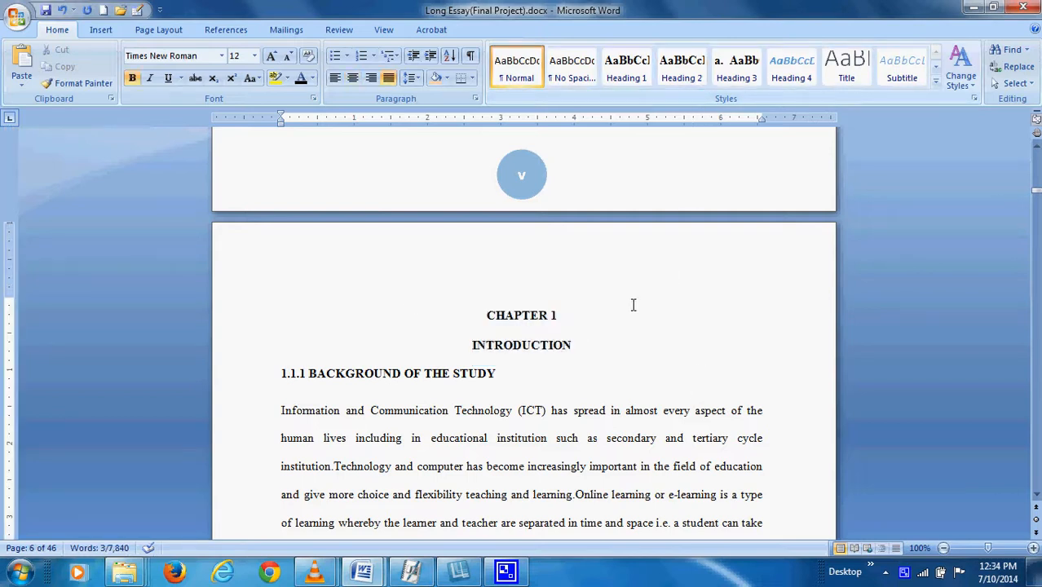
left_click_drag(525, 373, 285, 386)
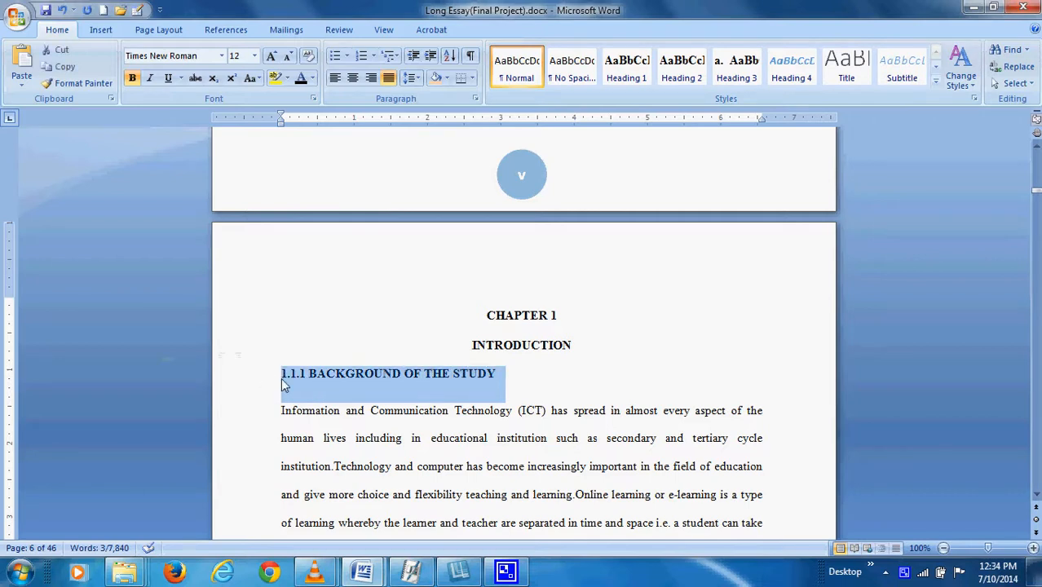
left_click(598, 342)
left_click_drag(591, 343, 497, 321)
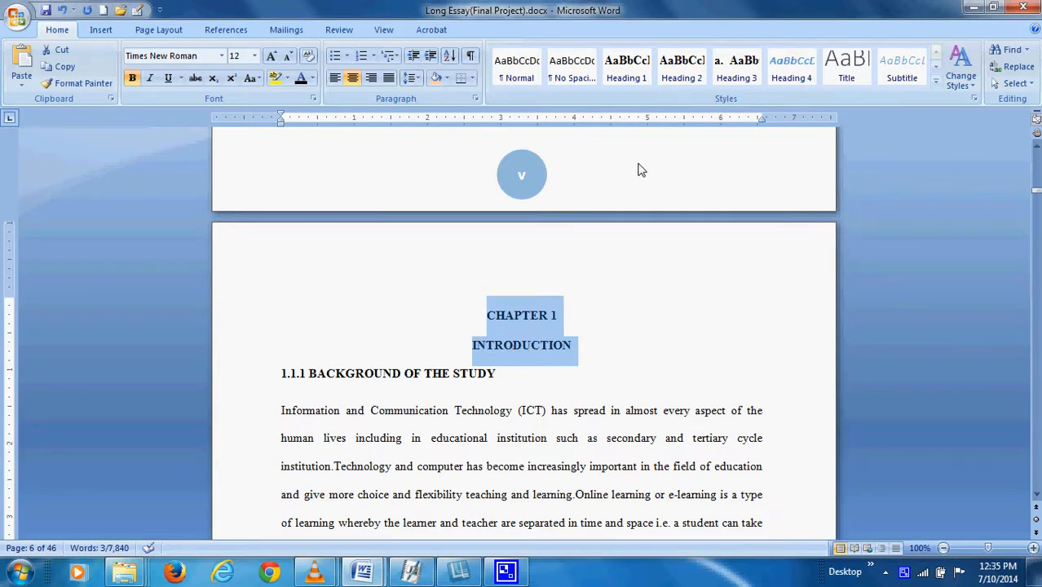
left_click_drag(502, 376, 280, 374)
left_click(499, 375)
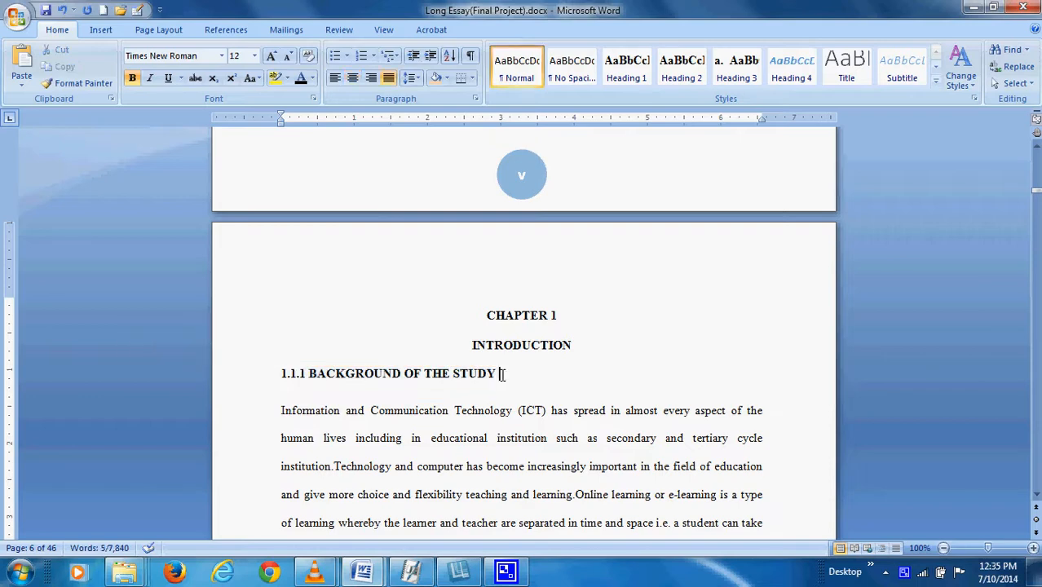
left_click_drag(501, 373, 314, 371)
Look over the first page of Chapter 1 and check the style applied to its INTRODUCTION heading.
scroll(365, 371, "down", 5)
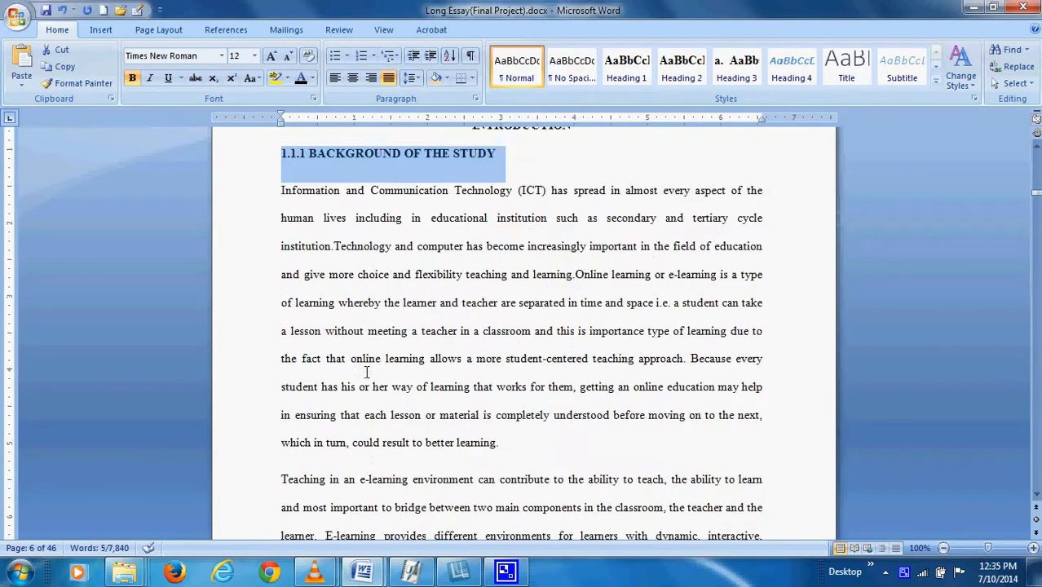
scroll(366, 372, "down", 7)
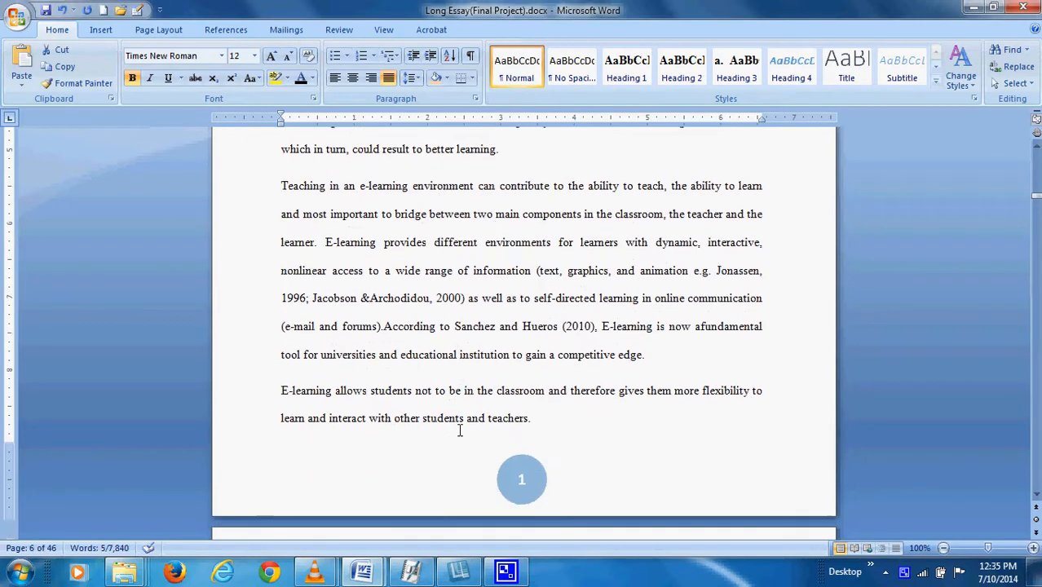
scroll(458, 431, "up", 18)
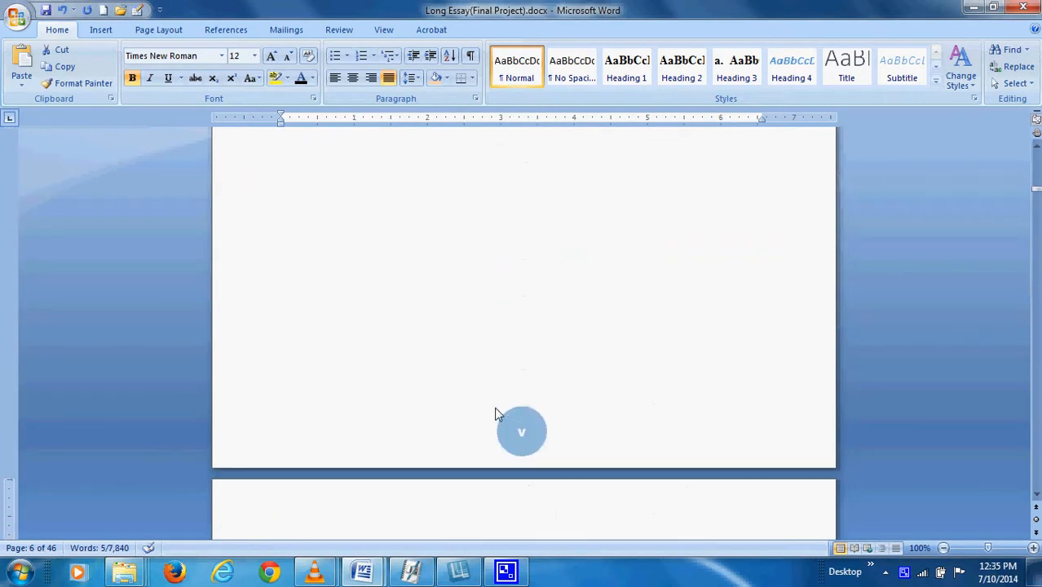
scroll(580, 454, "down", 1)
scroll(581, 454, "down", 4)
triple_click(564, 461)
scroll(564, 461, "down", 1)
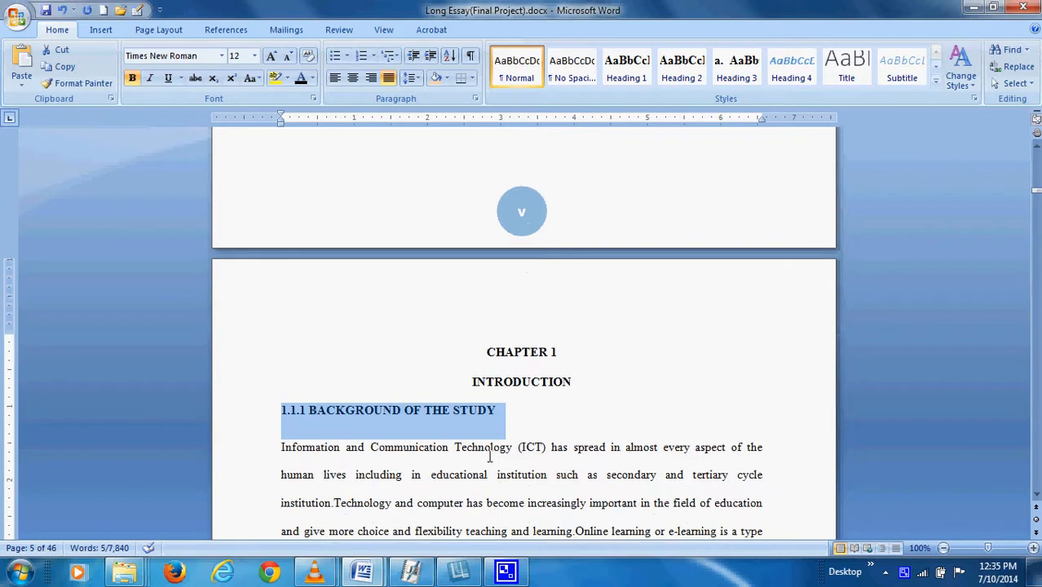
left_click(427, 412)
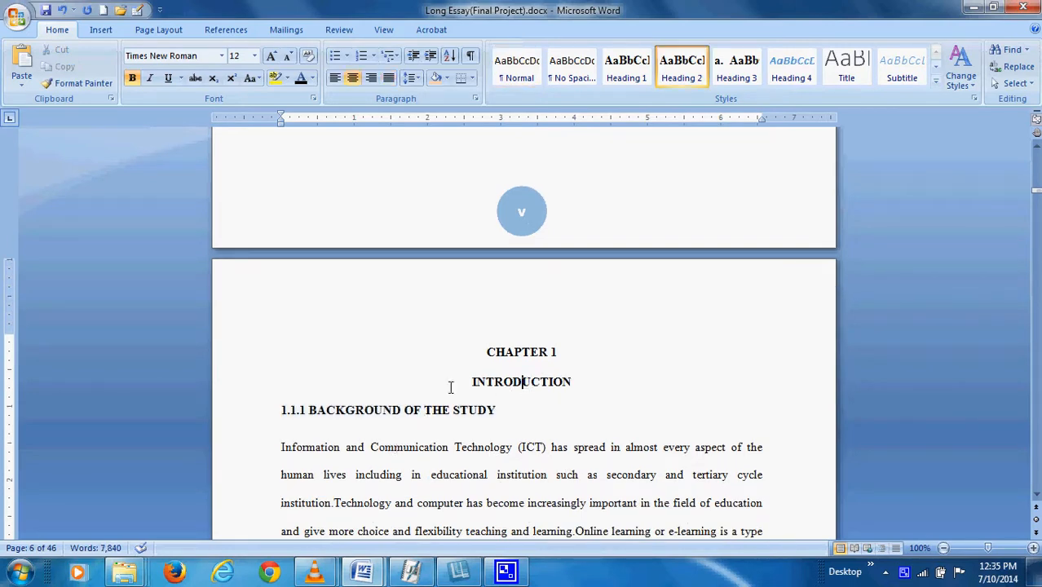
Select the CHAPTER 1 and INTRODUCTION lines and open the Heading 1 style for modification.
left_click(410, 441)
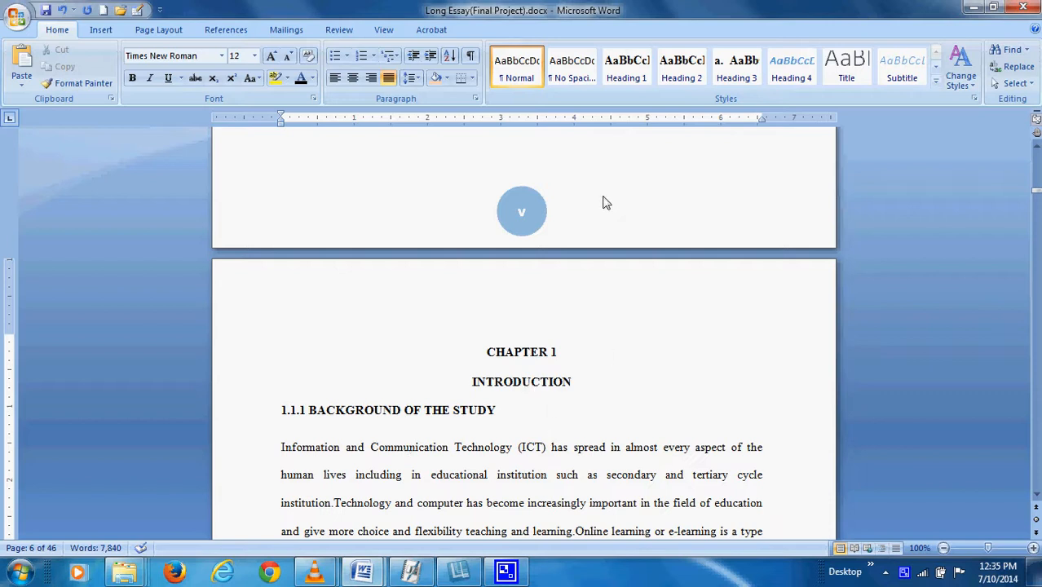
scroll(610, 290, "up", 2)
scroll(602, 341, "down", 1)
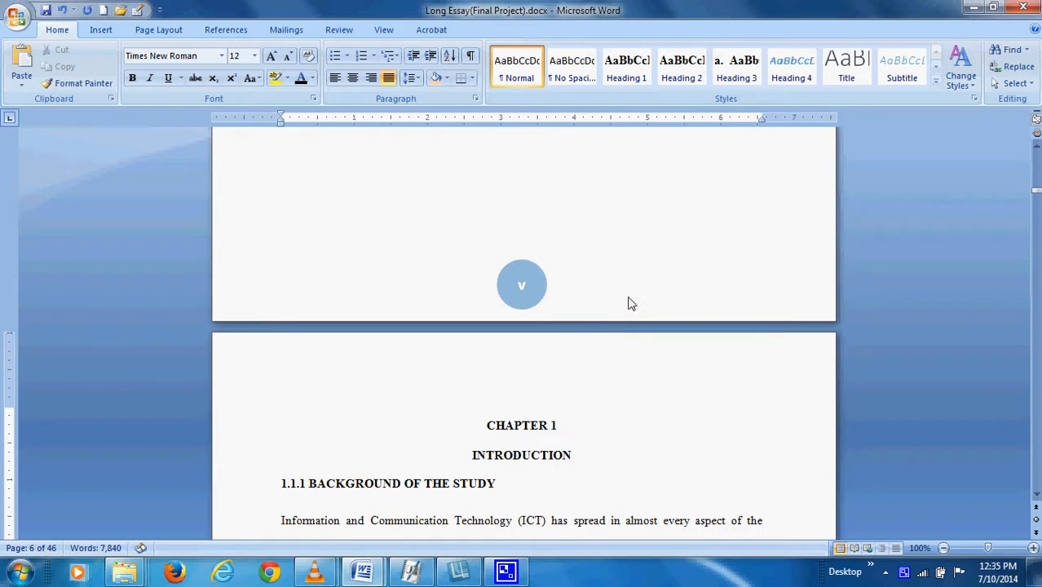
left_click_drag(498, 417, 575, 461)
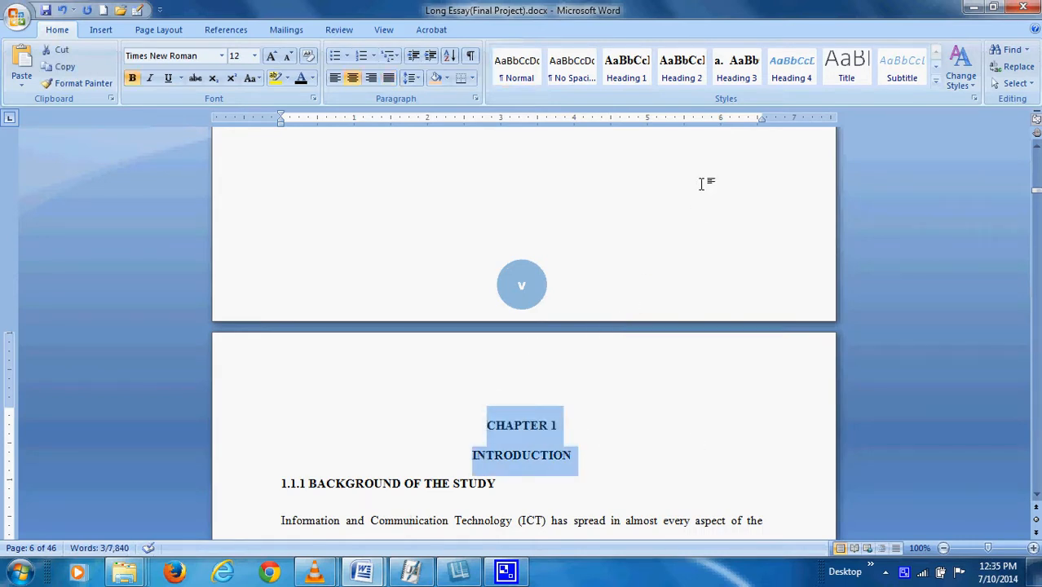
right_click(637, 77)
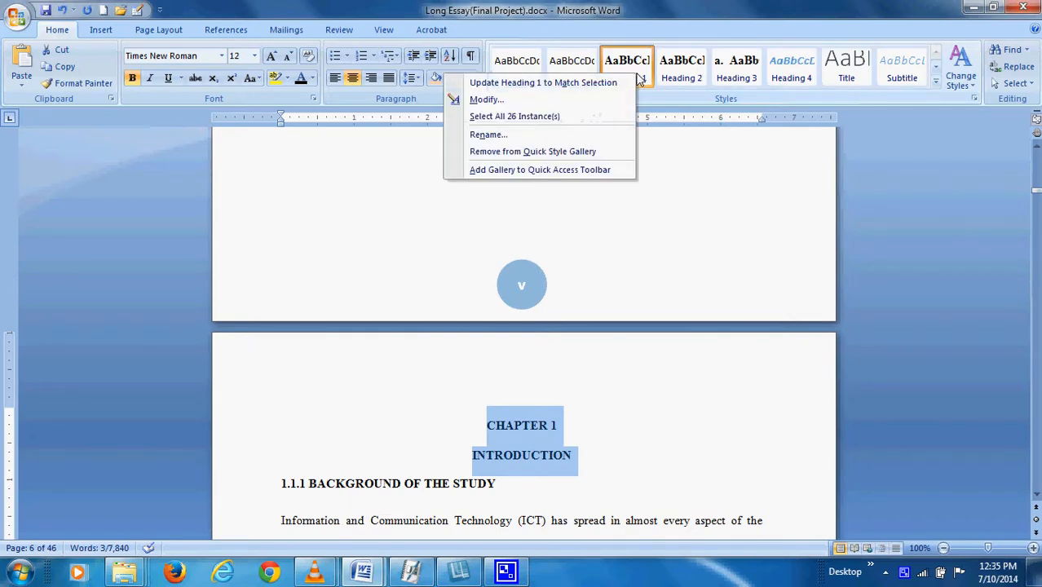
left_click(486, 100)
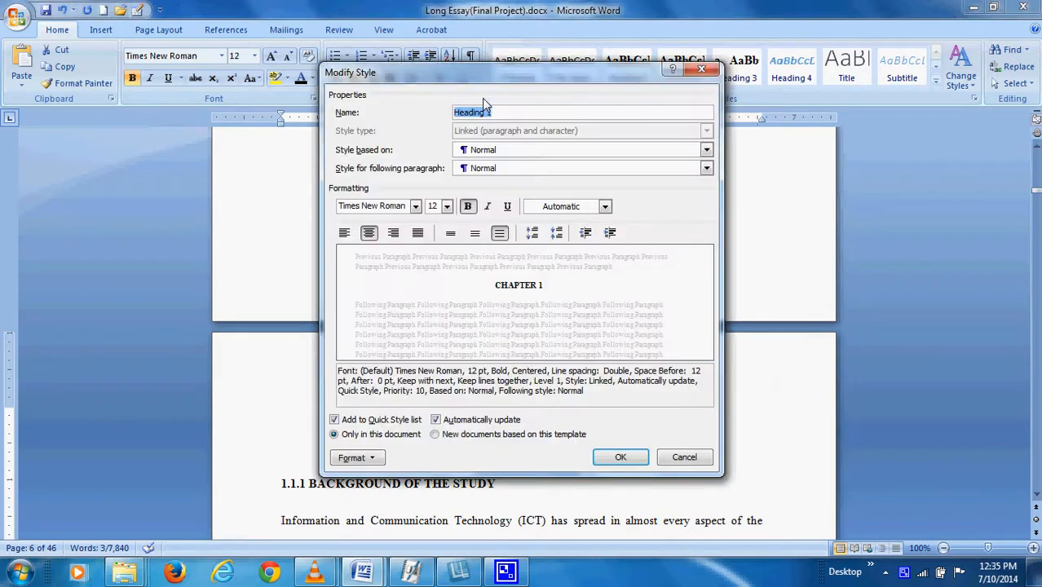
left_click_drag(517, 77, 528, 101)
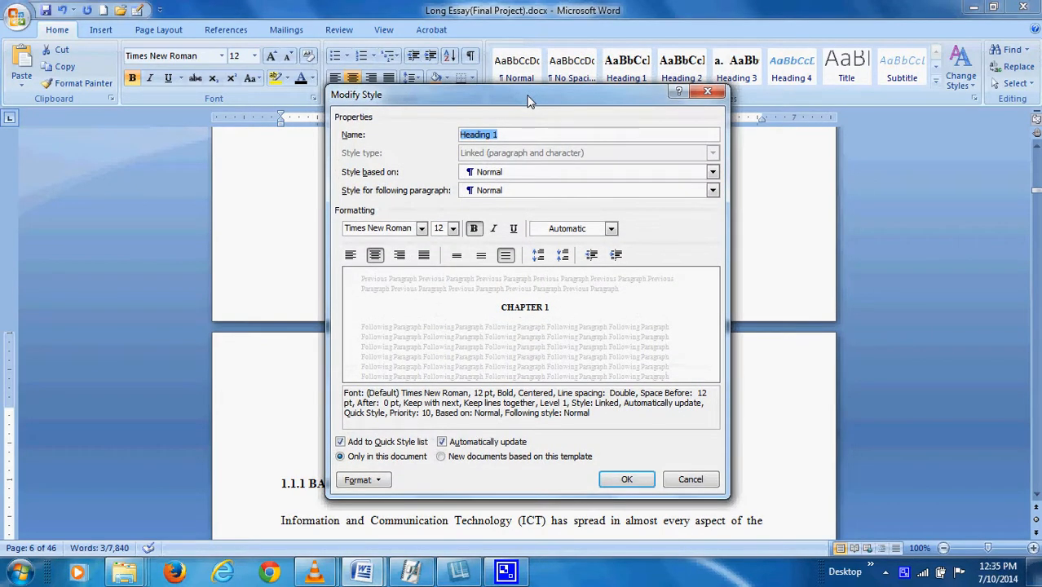
Try turning bold and centering off in the Heading 1 style and restore both.
left_click(474, 229)
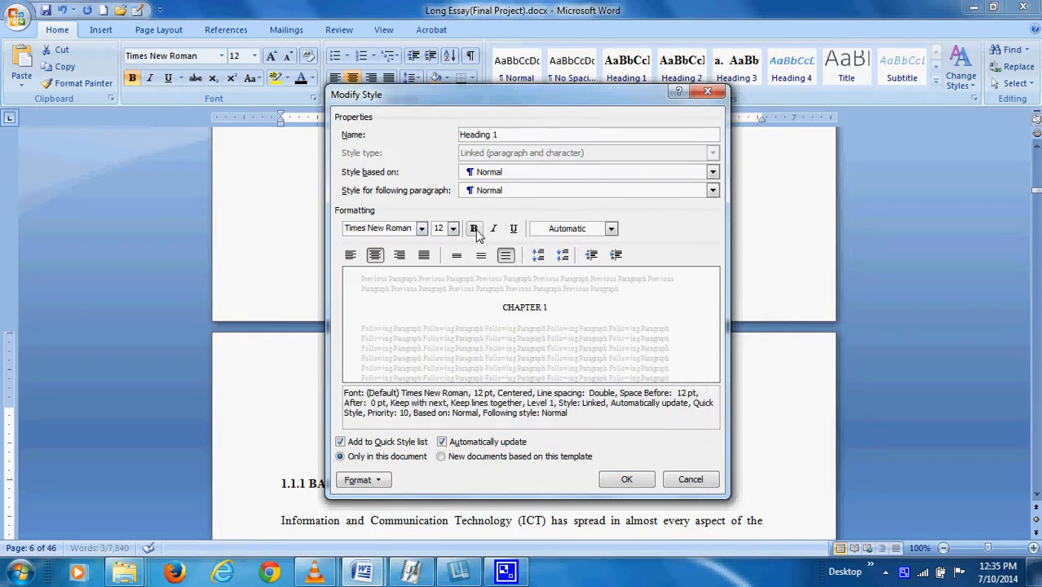
left_click(474, 229)
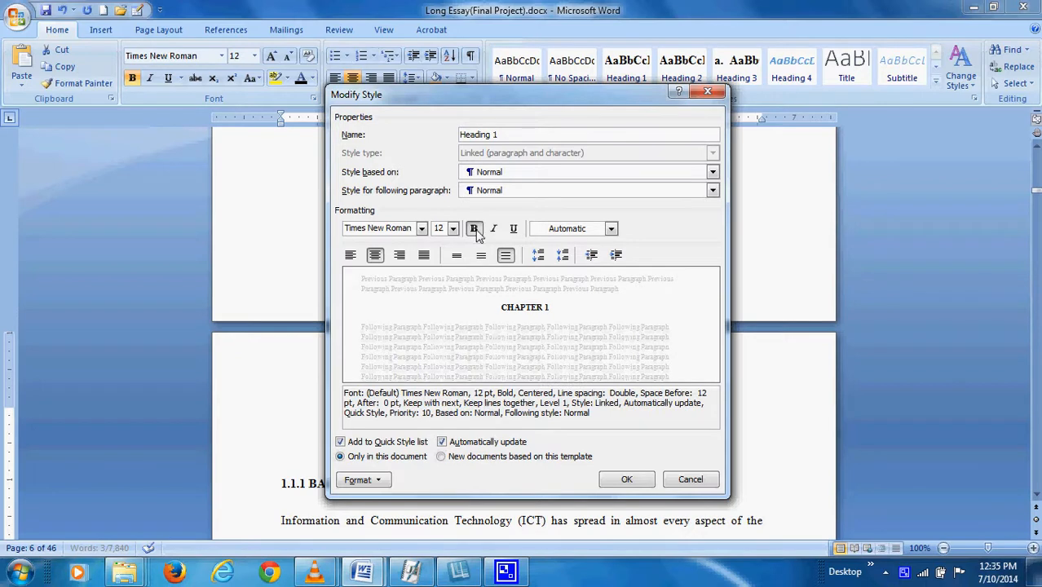
left_click(375, 258)
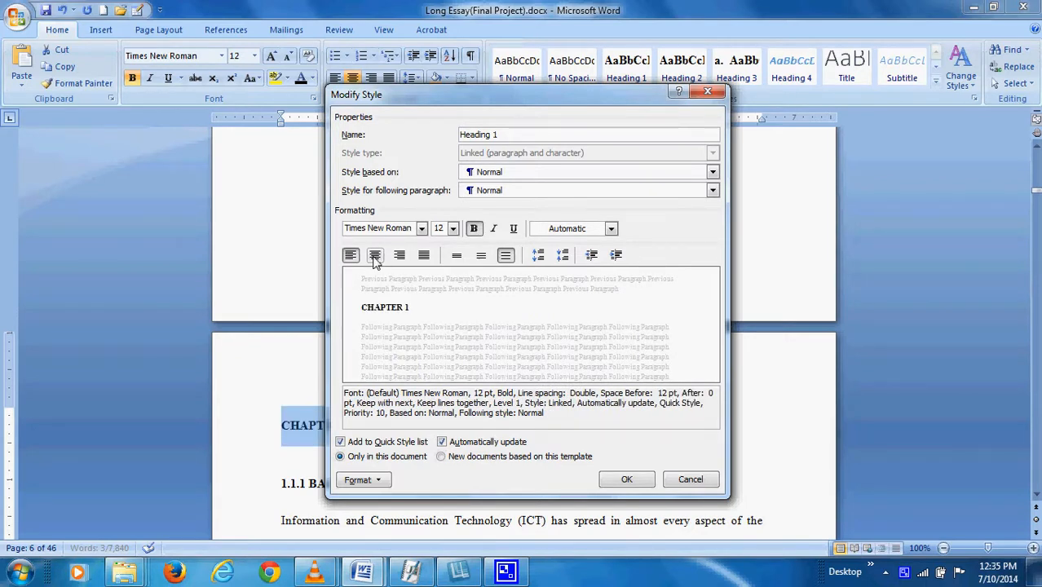
left_click(375, 257)
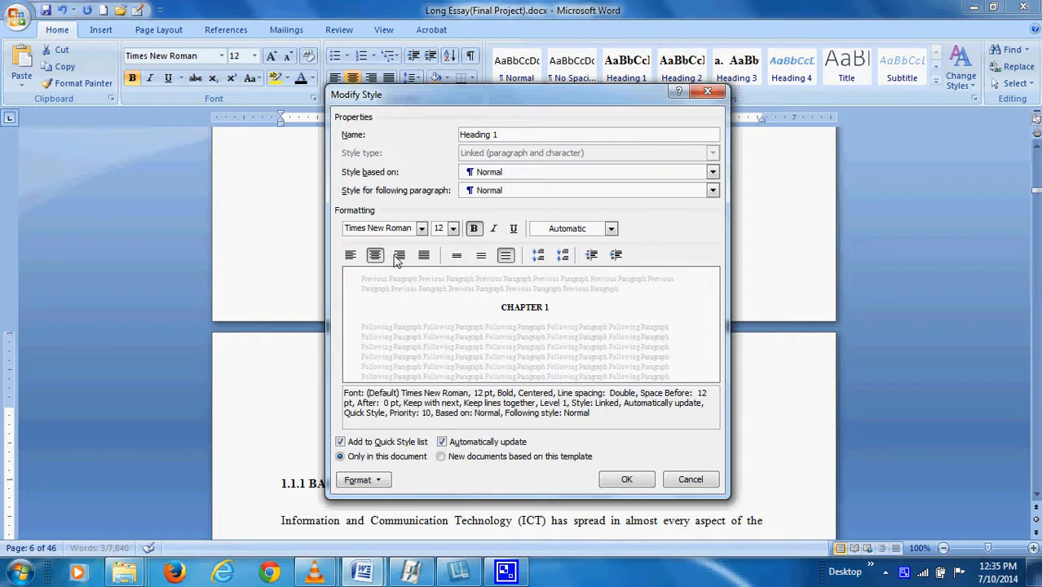
Set the Heading 1 style's font size to 14 and accept the style change.
left_click(453, 229)
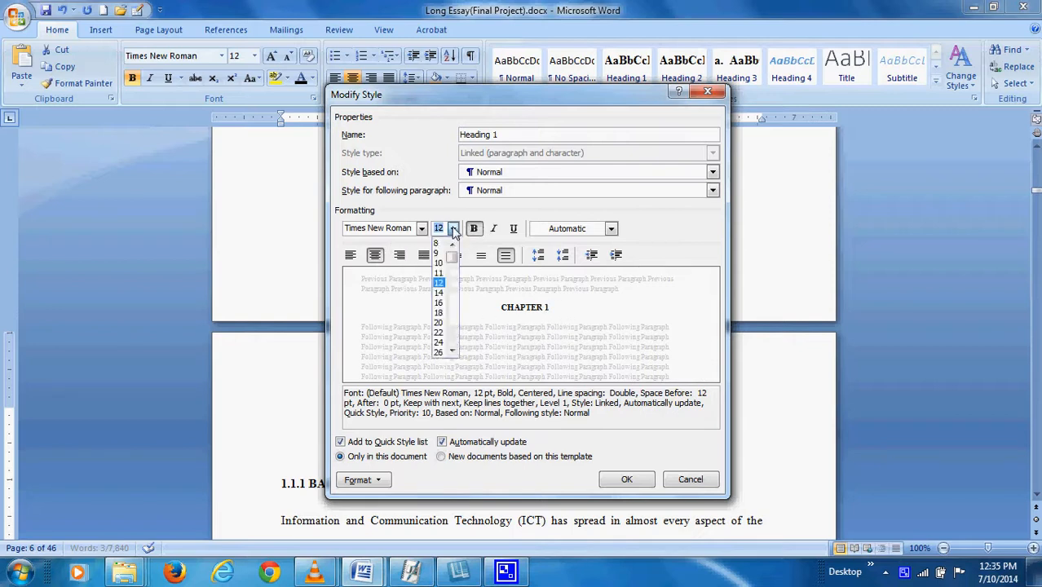
left_click(440, 293)
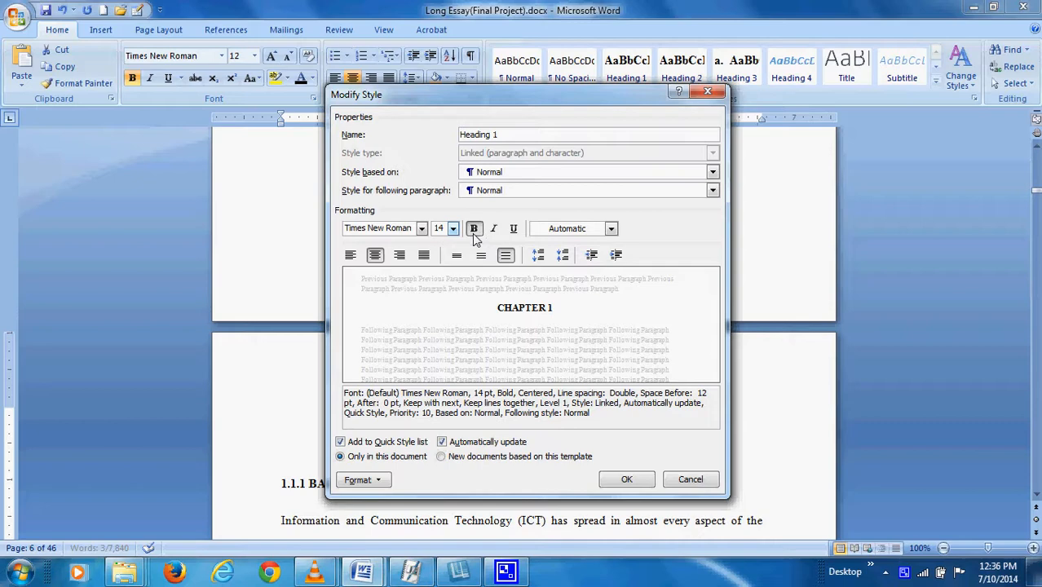
left_click(624, 479)
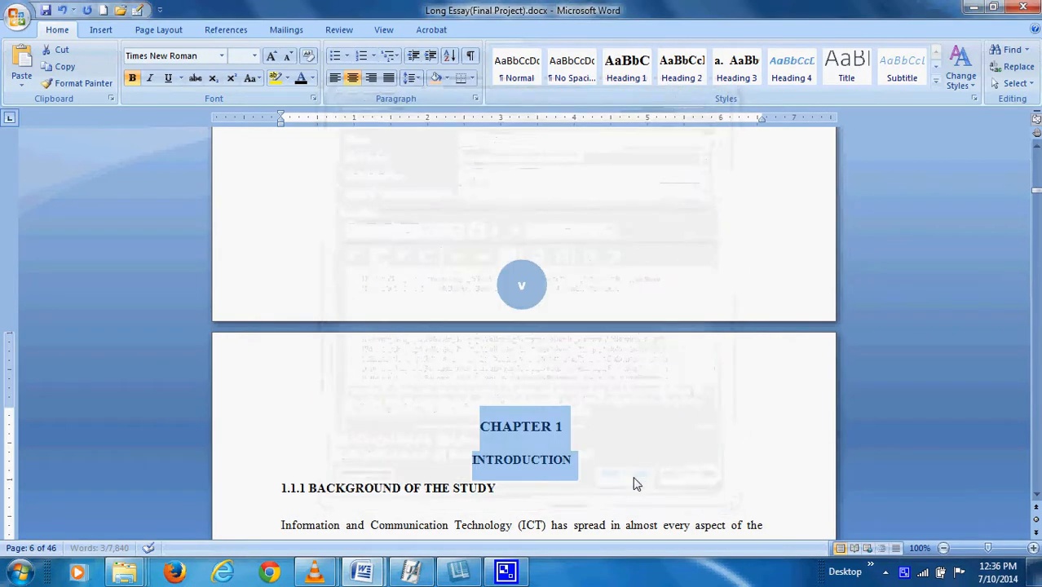
Modify the Heading 2 style used by INTRODUCTION so that its alignment is left.
left_click(605, 459)
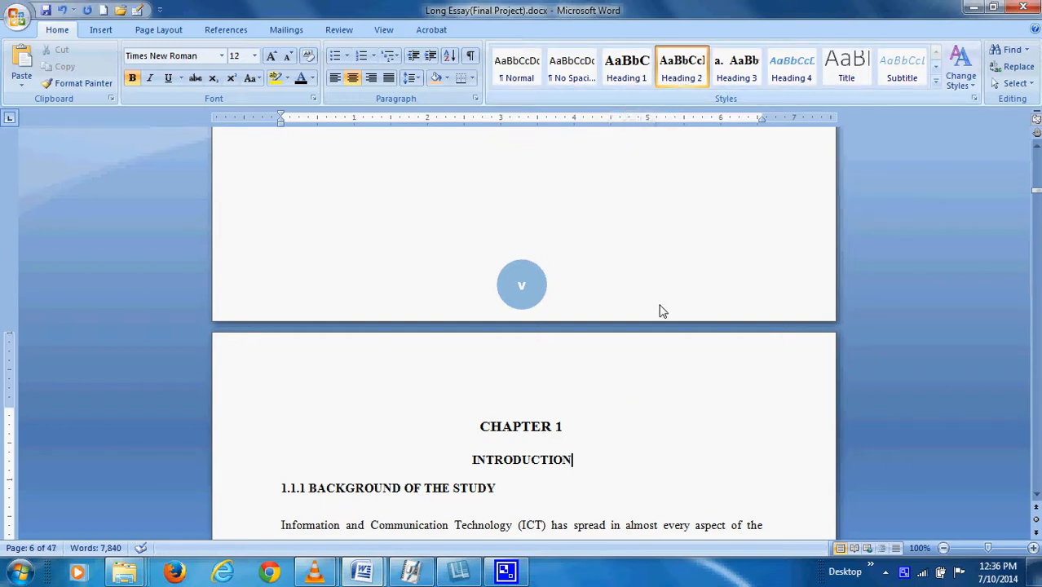
right_click(687, 72)
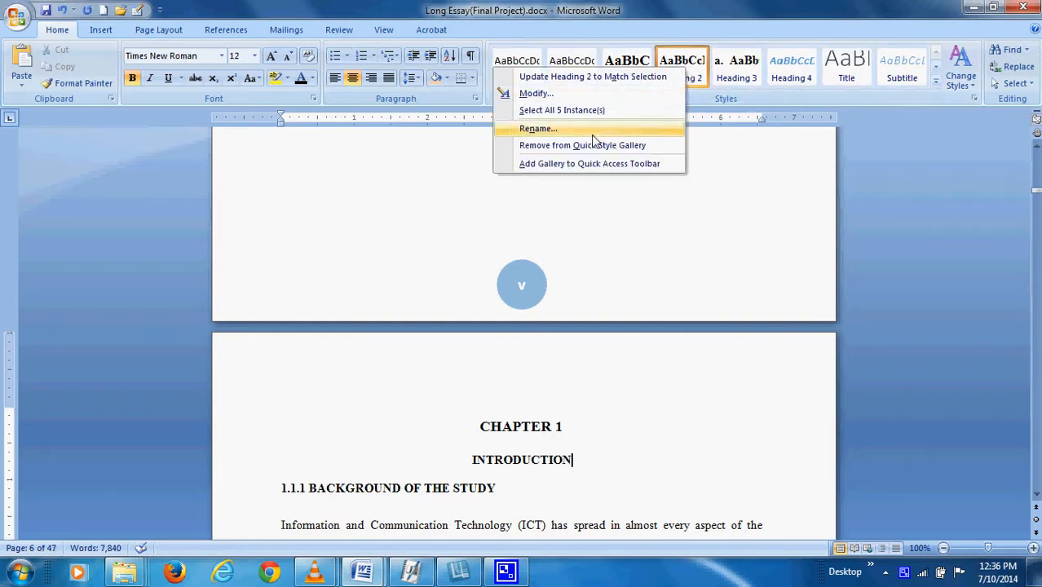
left_click(536, 93)
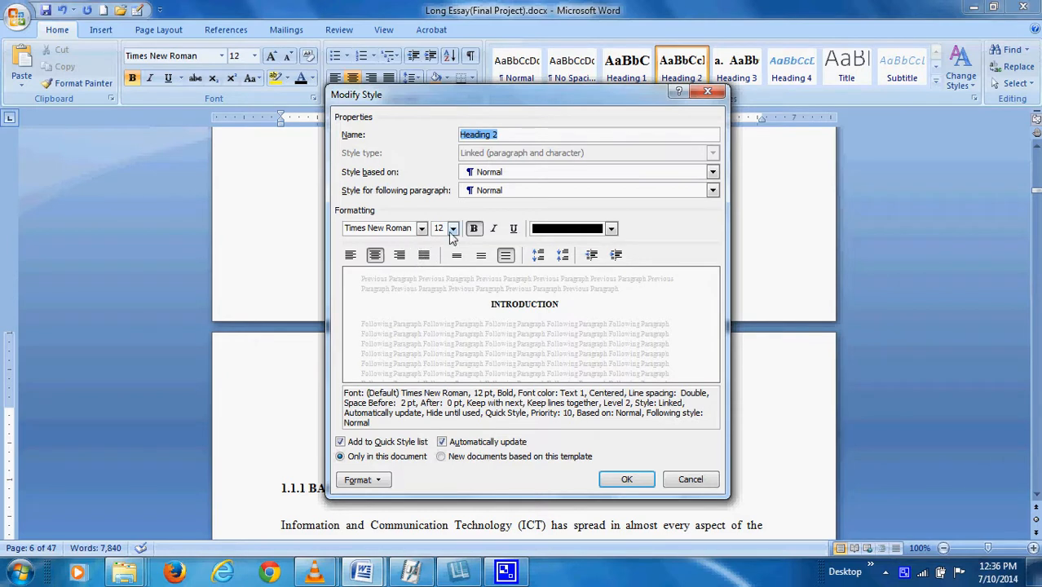
left_click(351, 258)
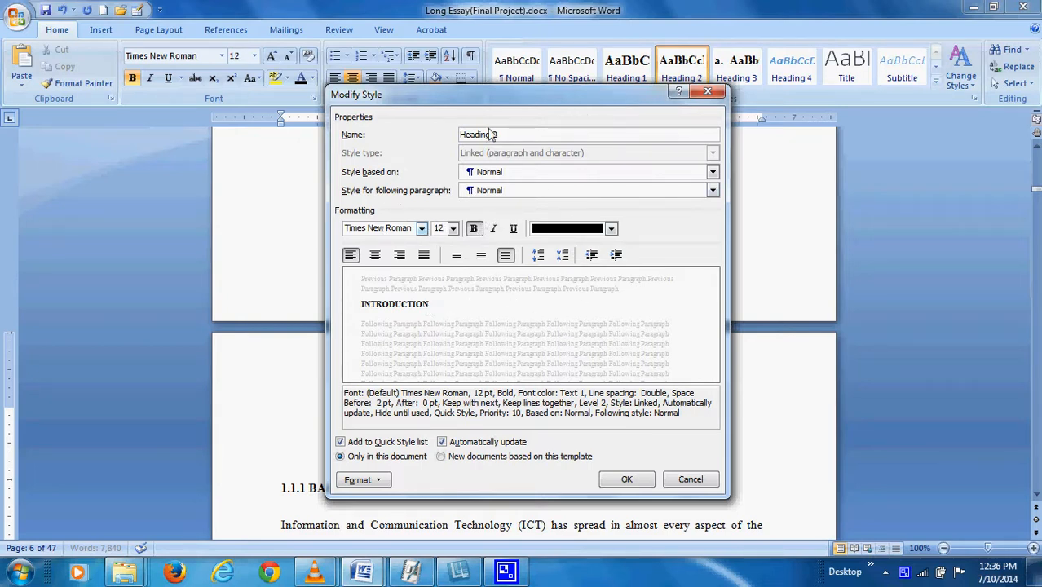
left_click(626, 479)
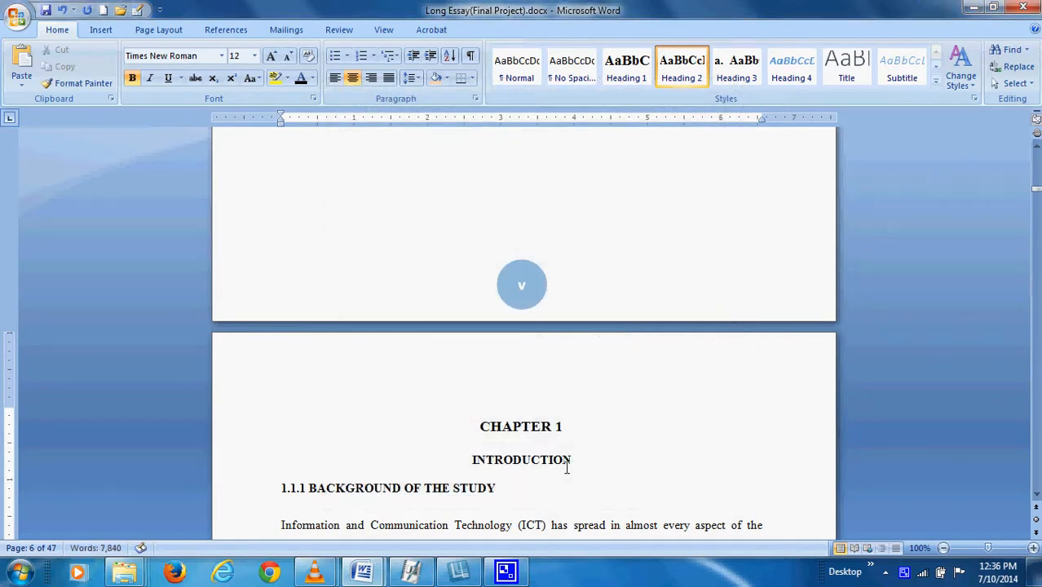
Check the Heading 3 style's formatting settings and close them without making changes.
scroll(483, 432, "down", 1)
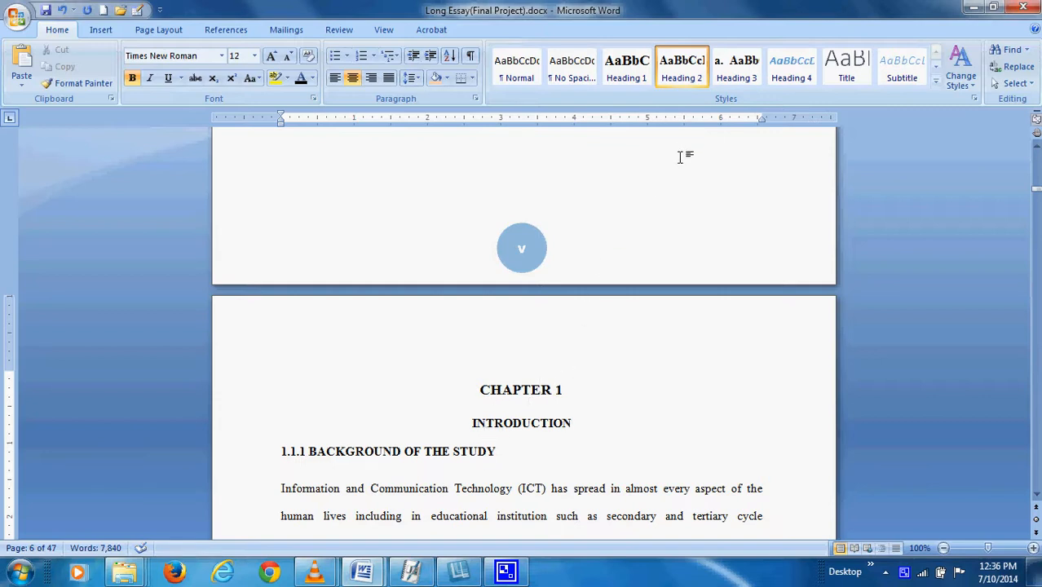
right_click(743, 76)
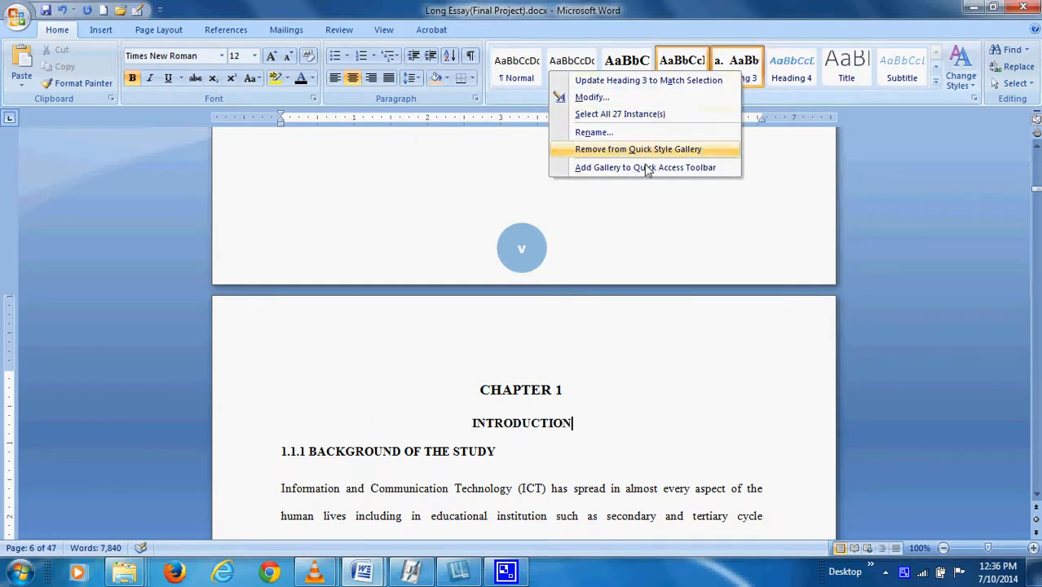
left_click(604, 99)
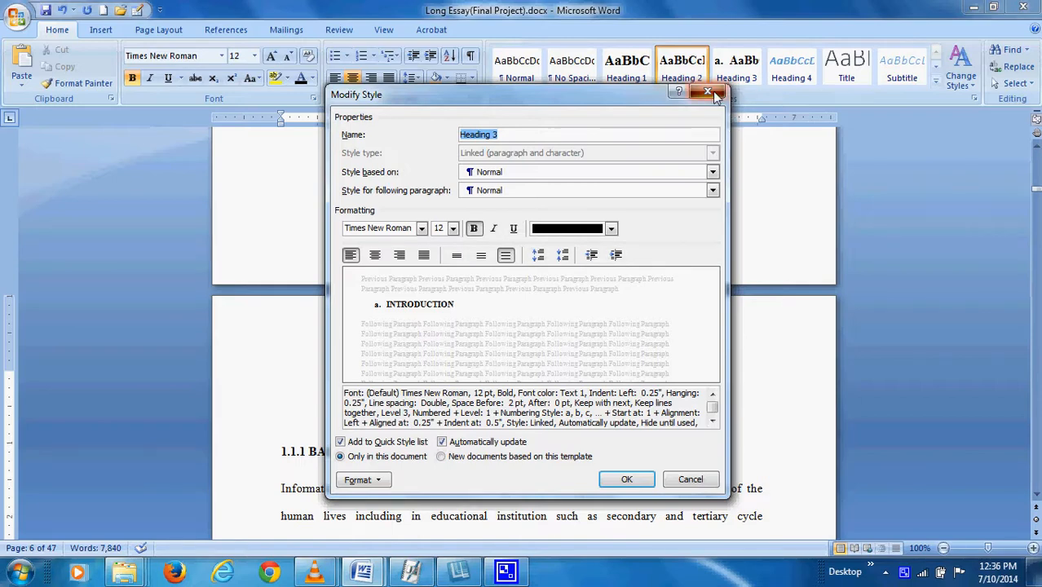
left_click(715, 96)
Apply the Heading 1 style to the CHAPTER 1 and INTRODUCTION lines.
scroll(558, 297, "down", 2)
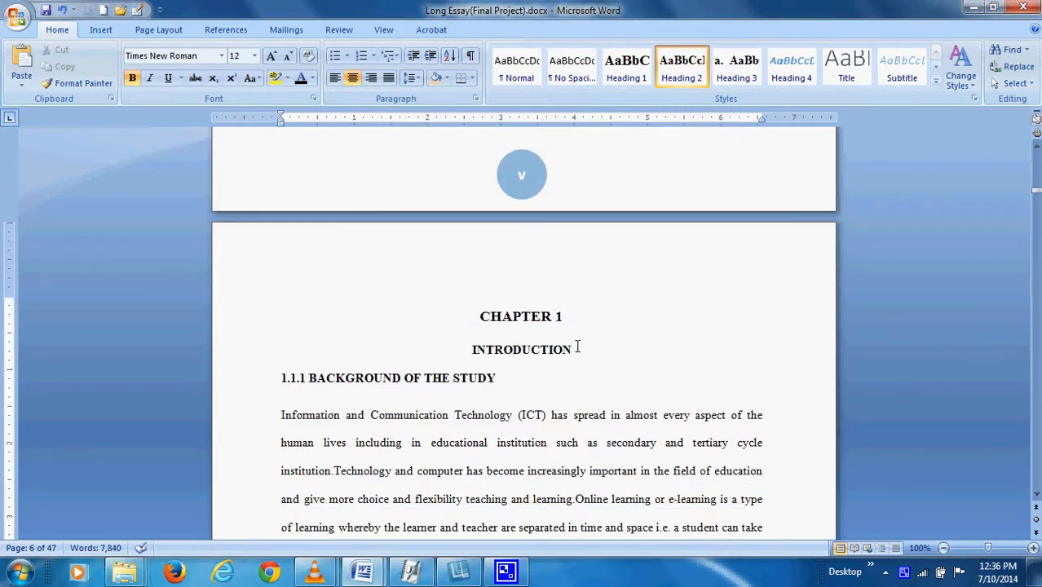
left_click_drag(577, 347, 503, 326)
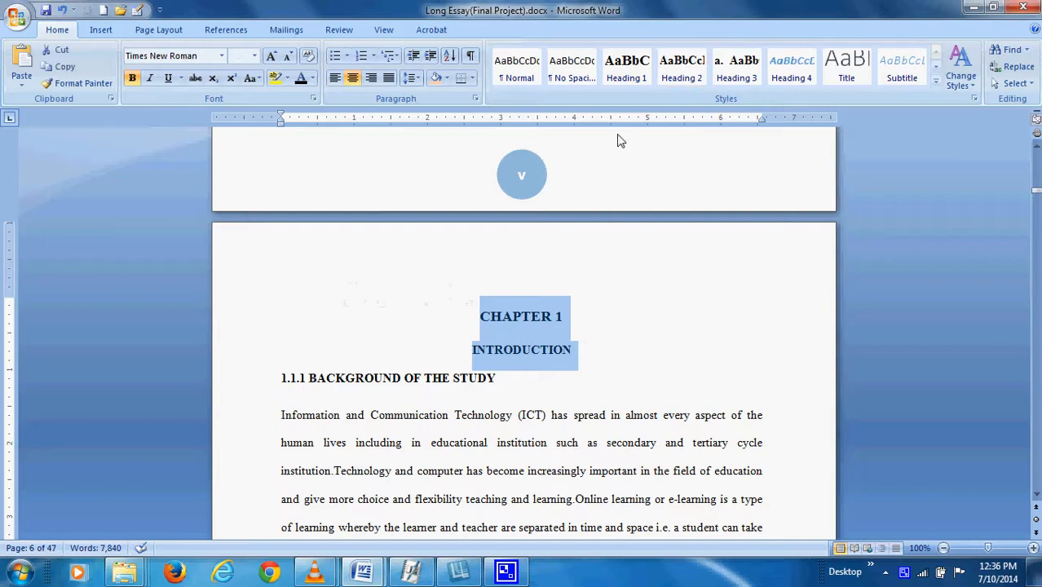
left_click(628, 76)
Apply the Heading 2 style to the 1.1.1 BACKGROUND OF THE STUDY and 1.1.2 STATEMENT OF THE PROBLEM subheadings.
scroll(499, 210, "down", 5)
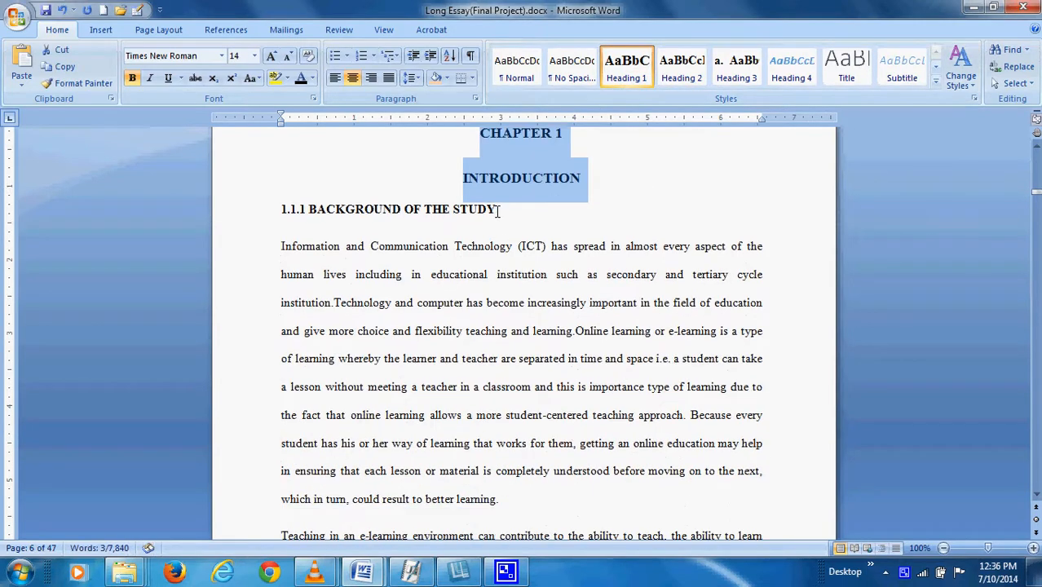
left_click_drag(498, 210, 344, 210)
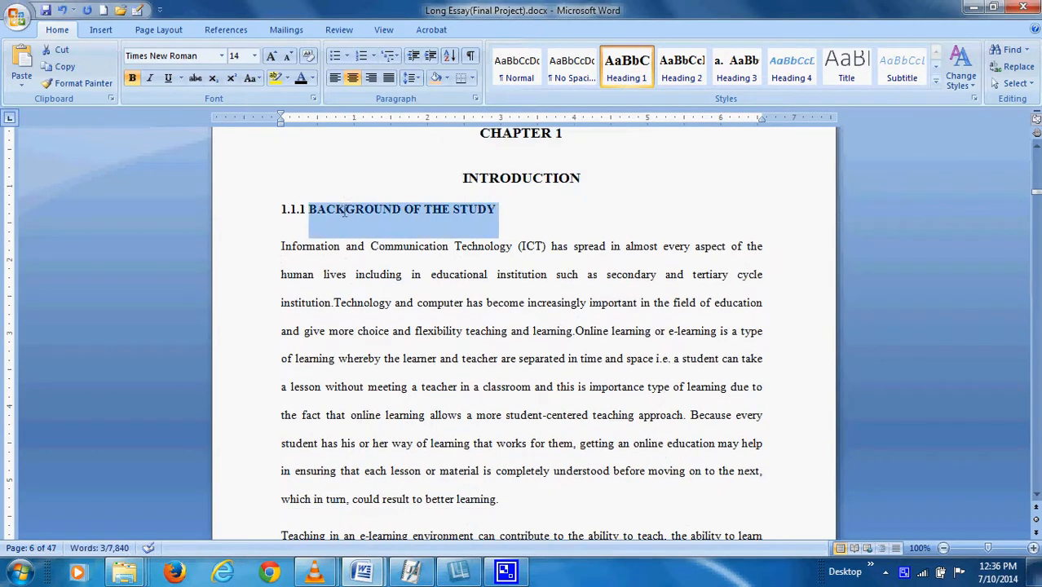
left_click(679, 68)
scroll(415, 290, "down", 15)
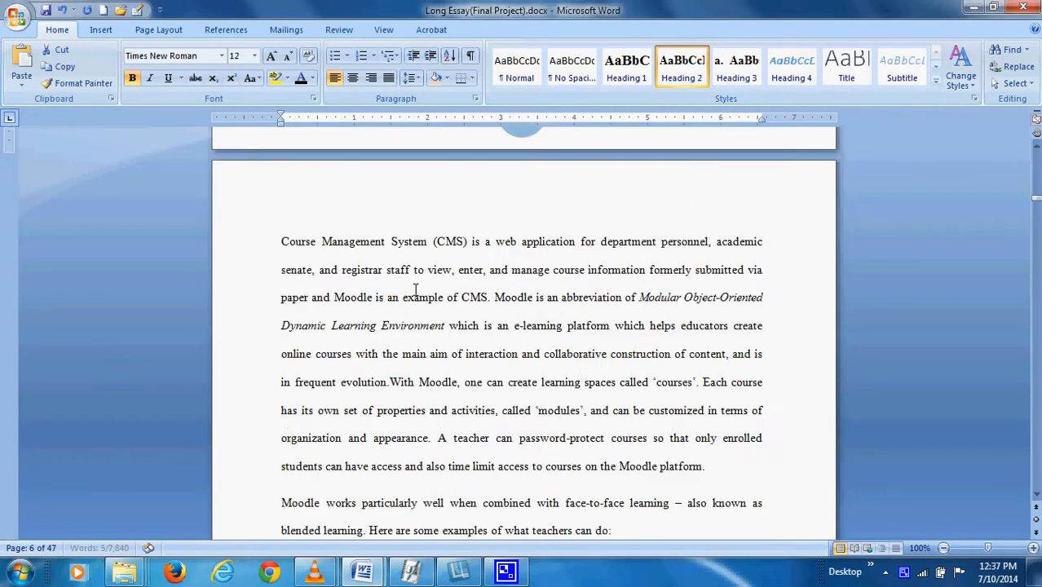
scroll(416, 289, "down", 18)
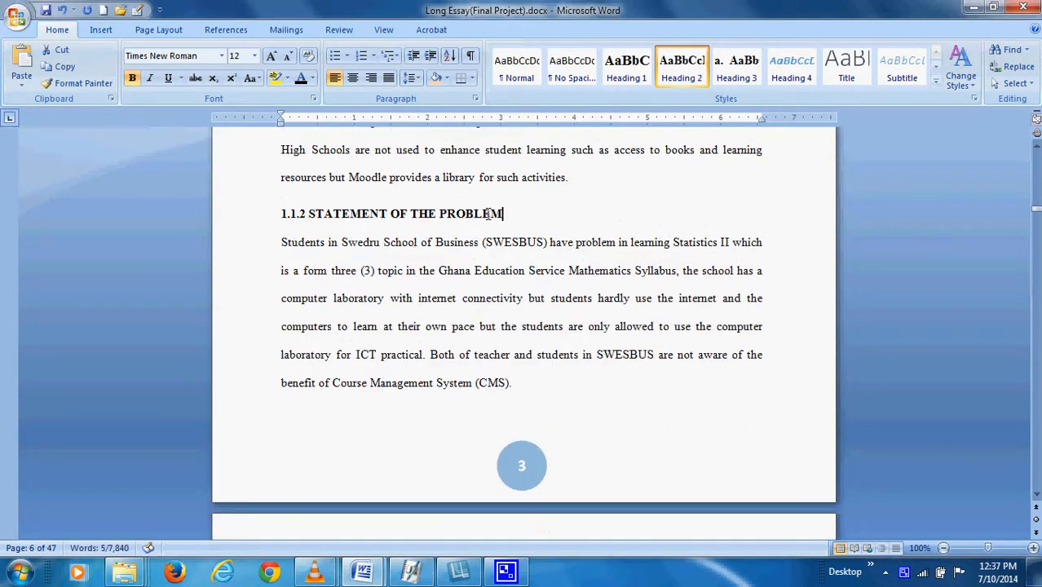
left_click(247, 218)
left_click(681, 69)
Apply the Heading 2 style to the 1.1.3 PURPOSE OF THE STUDY and 1.1.4 RESEARCH QUESTIONS subheadings.
scroll(384, 322, "down", 10)
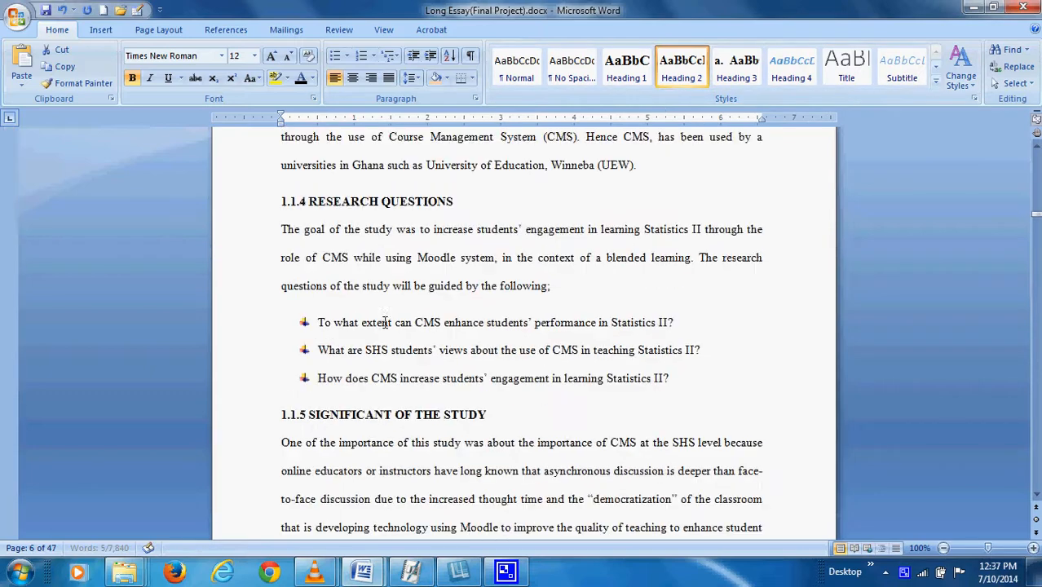
scroll(385, 322, "up", 3)
left_click_drag(462, 229, 318, 234)
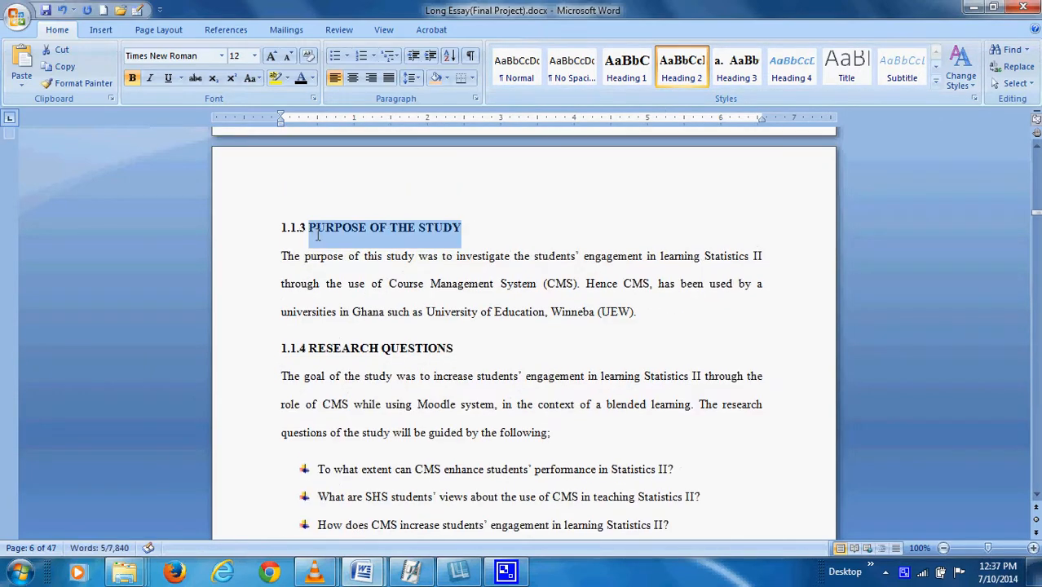
left_click(690, 75)
left_click_drag(427, 328, 306, 349)
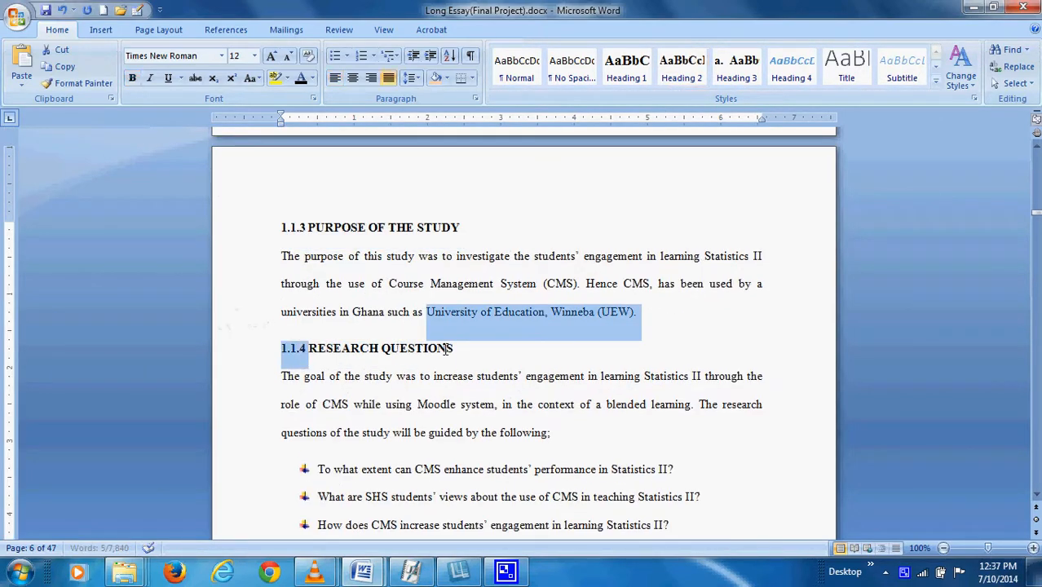
left_click(447, 350)
left_click_drag(475, 351, 284, 351)
left_click(682, 69)
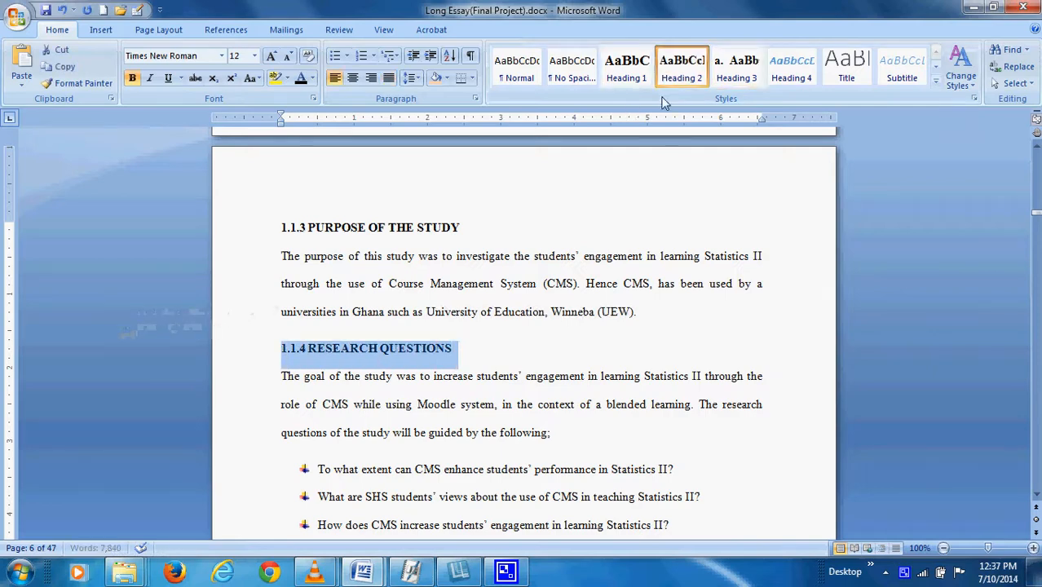
Apply the Heading 2 style to the 1.1.5 SIGNIFICANT OF THE STUDY and 1.1.6 LIMITATIONS subheadings.
scroll(411, 304, "down", 6)
scroll(411, 304, "up", 1)
triple_click(412, 304)
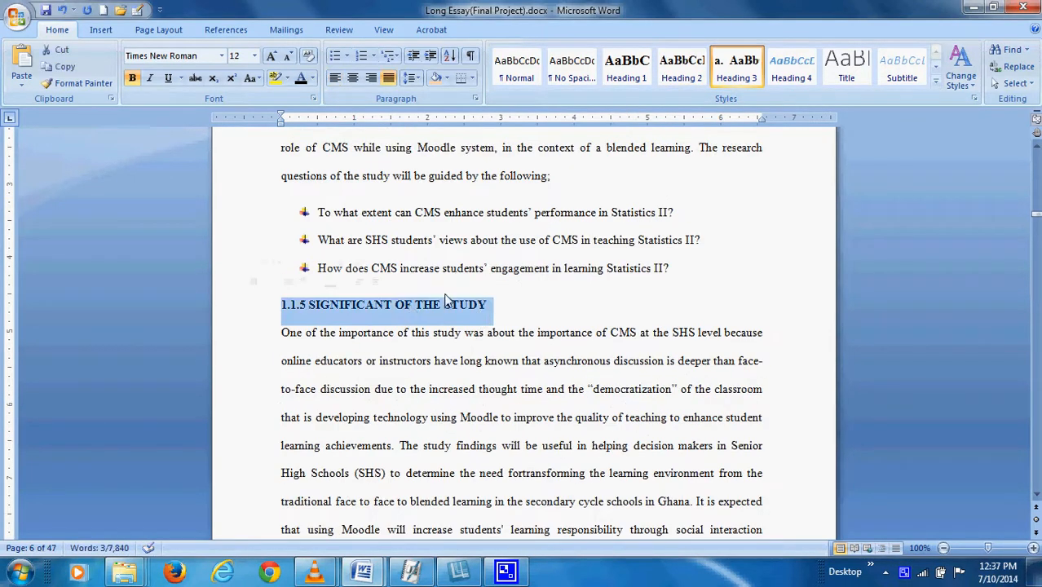
left_click(687, 82)
scroll(364, 232, "down", 8)
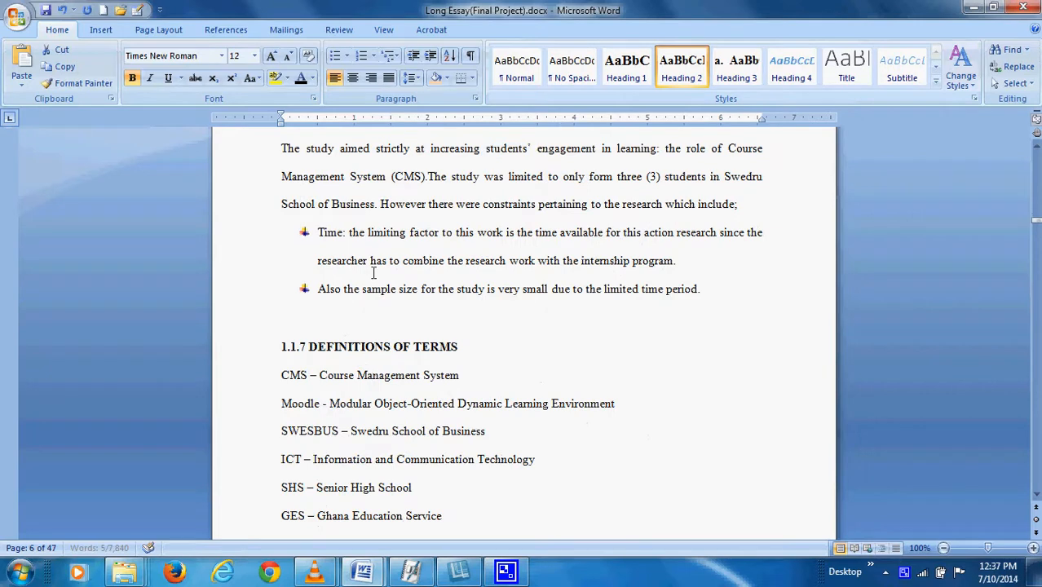
scroll(364, 232, "up", 1)
triple_click(364, 232)
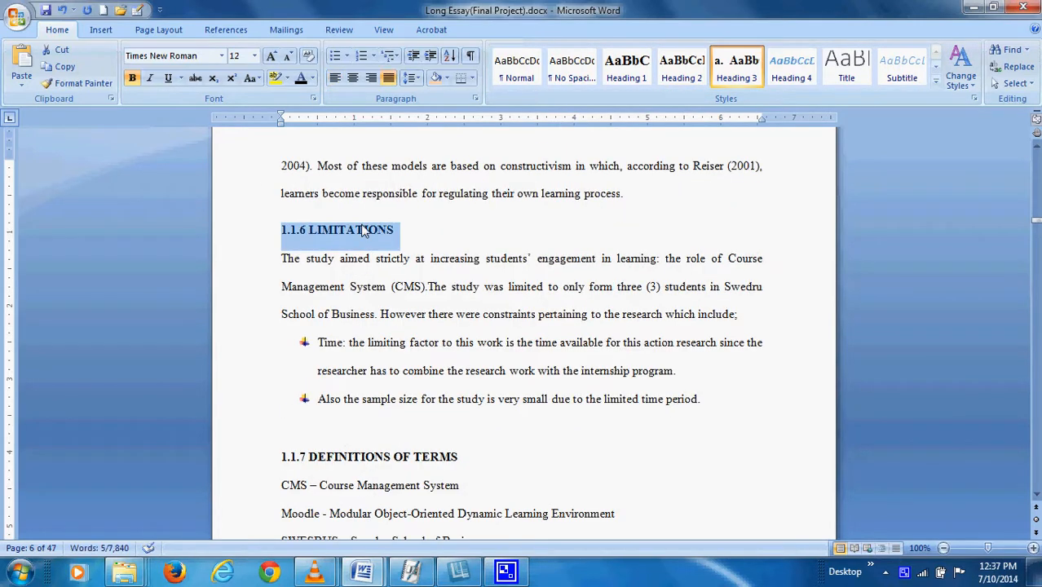
left_click(679, 74)
Apply the Heading 2 style to the 1.1.7 DEFINITIONS OF TERMS subheading.
double_click(349, 453)
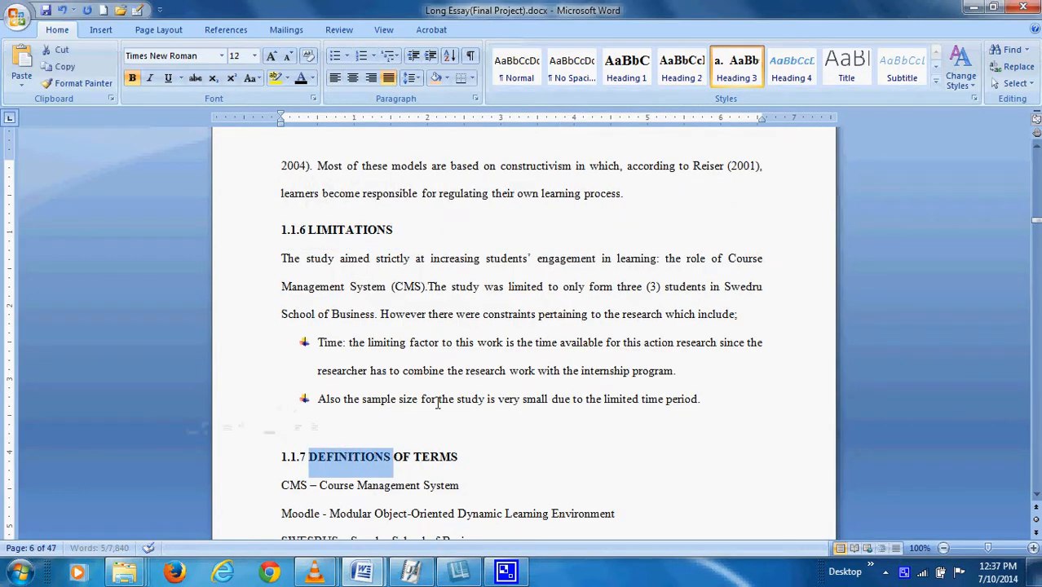
triple_click(365, 459)
left_click(681, 69)
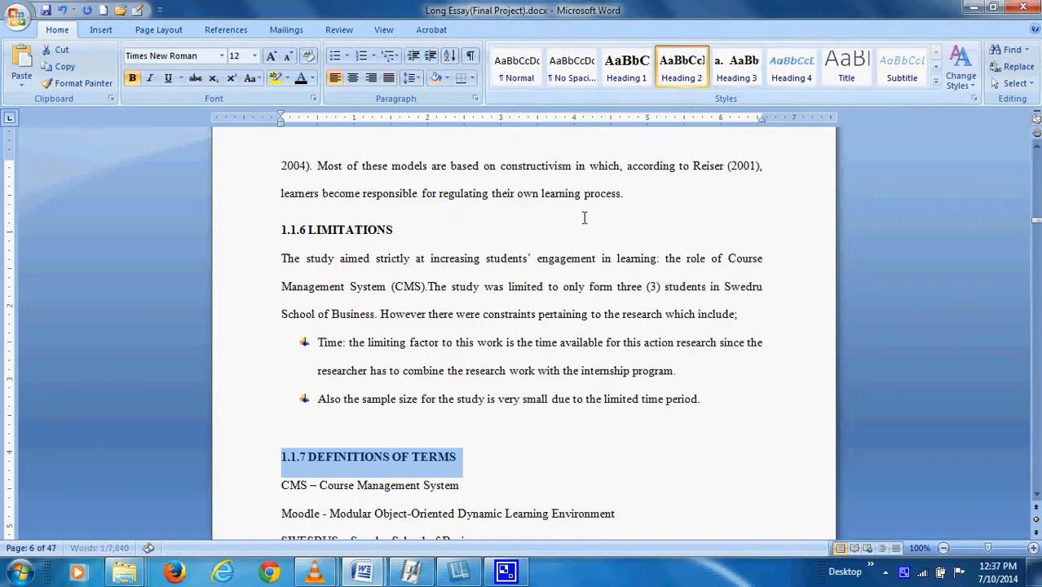
Apply the Heading 1 style to the CHAPTER 2 and 2.1.0 LITERATURE REVIEW lines.
scroll(439, 314, "down", 5)
scroll(438, 315, "down", 5)
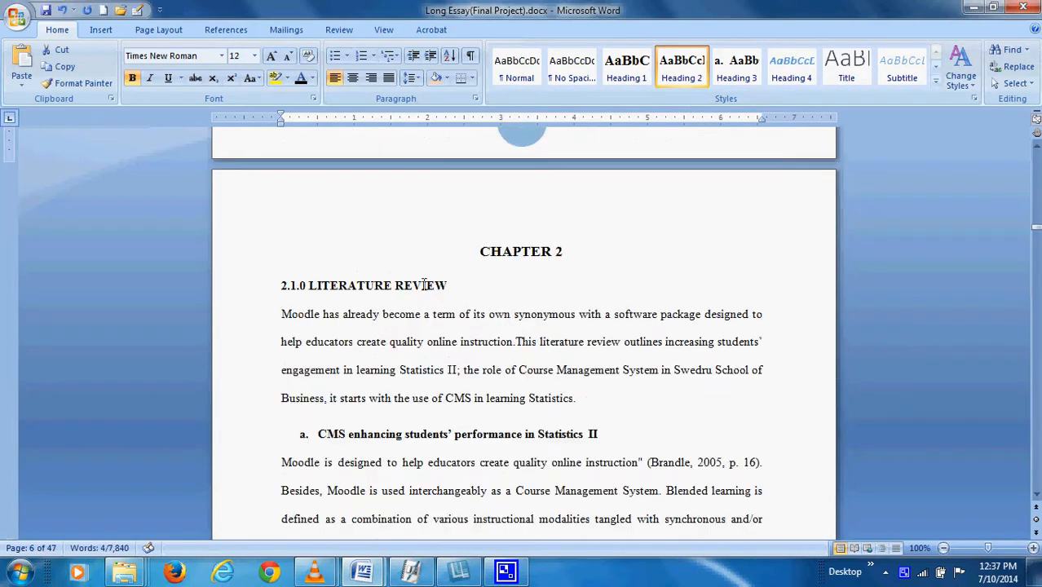
triple_click(503, 258)
left_click(474, 282)
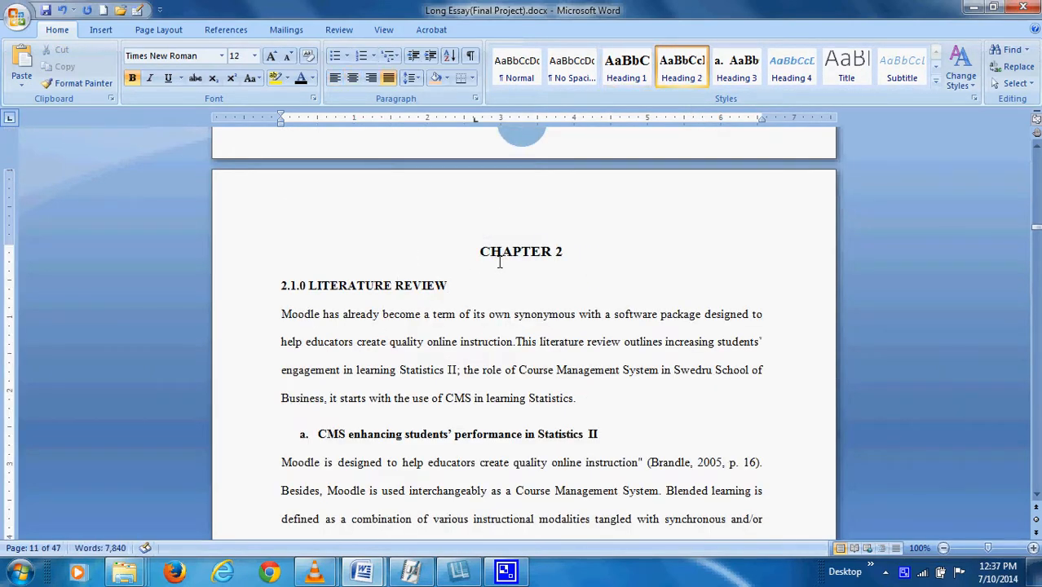
left_click_drag(482, 250, 491, 287)
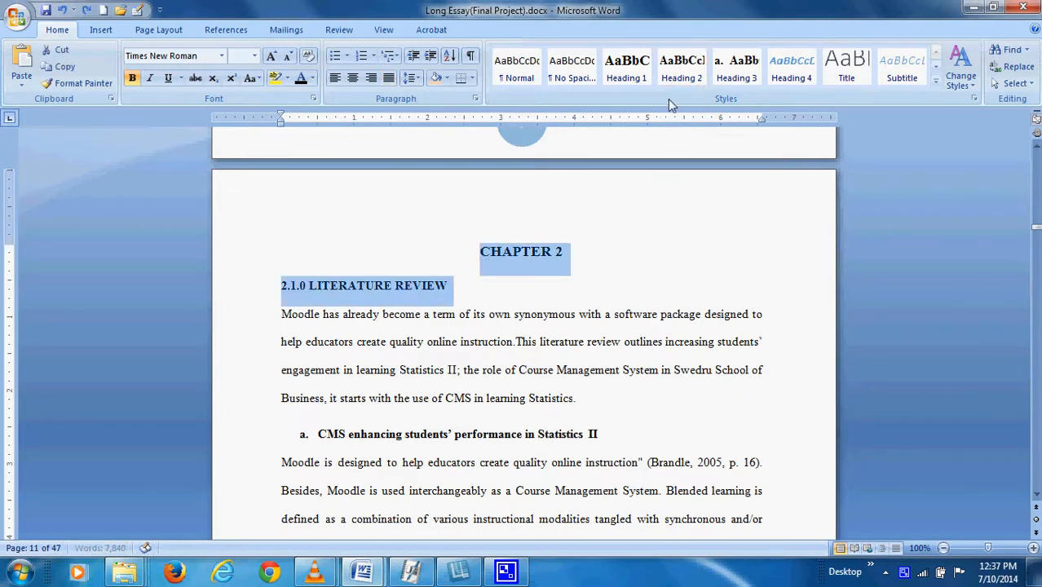
left_click(626, 69)
Apply the Heading 2 style to the "CMS enhancing students' performance in Statistics II" and "Students views about the use of CMS." subheadings.
scroll(366, 303, "down", 4)
left_click(366, 303)
triple_click(366, 302)
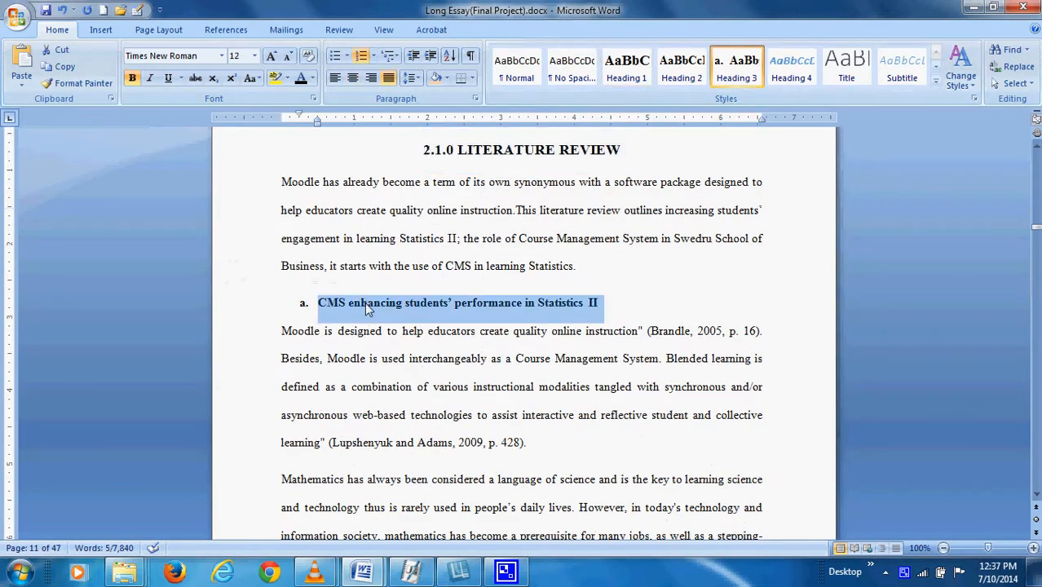
left_click(681, 69)
scroll(388, 377, "down", 20)
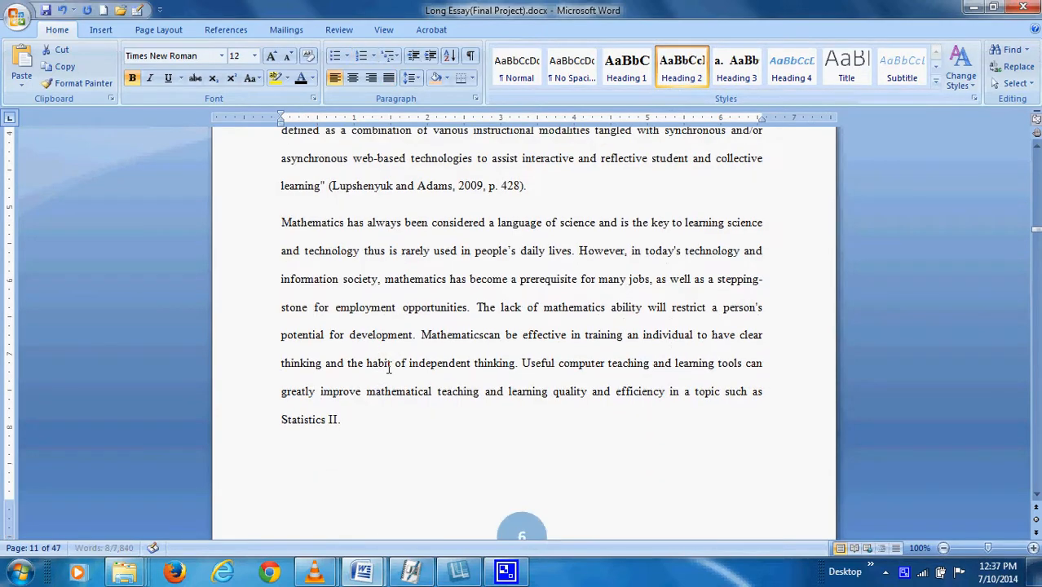
scroll(388, 377, "down", 10)
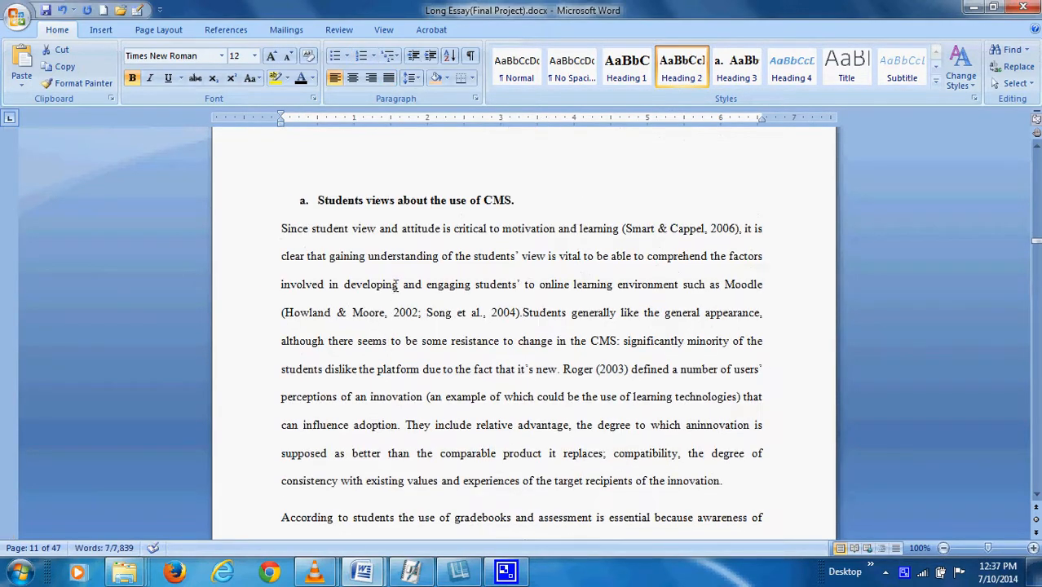
triple_click(412, 201)
left_click(677, 82)
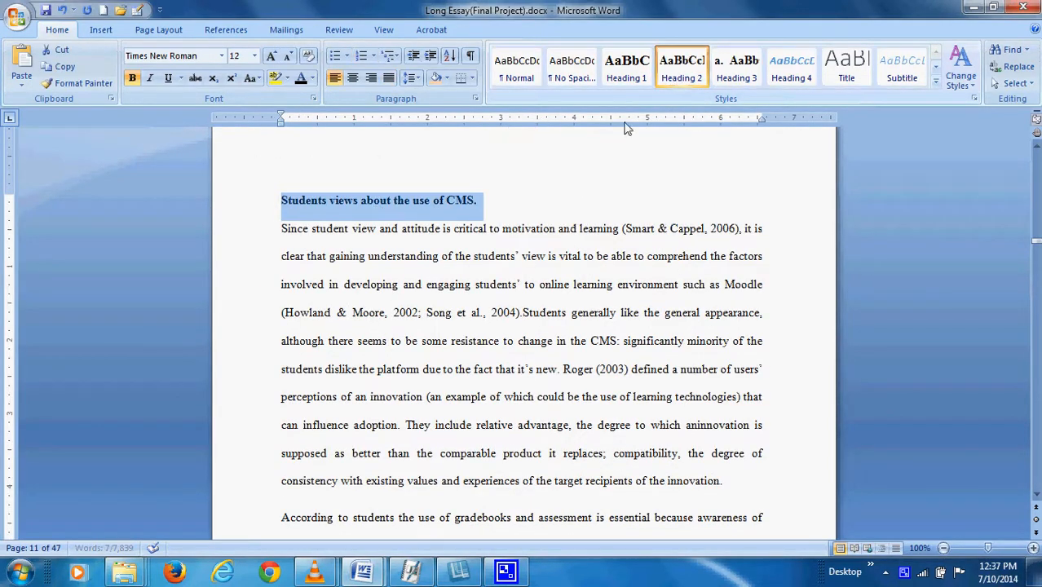
Apply the Heading 2 style to the "CMS and Students engagement in learning" subheading.
scroll(407, 383, "down", 8)
triple_click(396, 410)
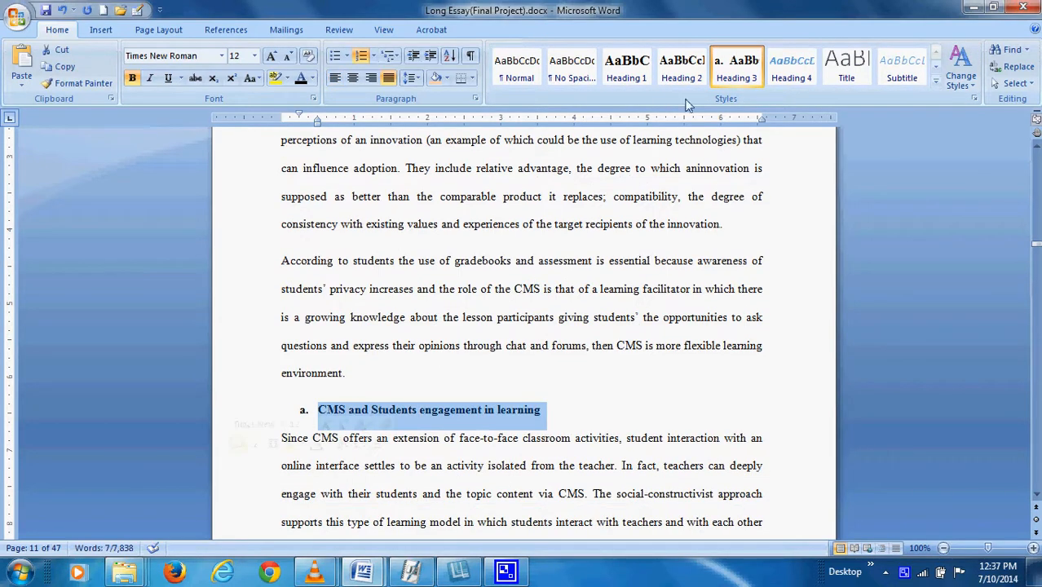
left_click(679, 72)
Delete the blank lines above CHAPTER 3 and apply the Heading 1 style to the CHAPTER 3 and METHODOLOGY lines.
scroll(371, 427, "down", 15)
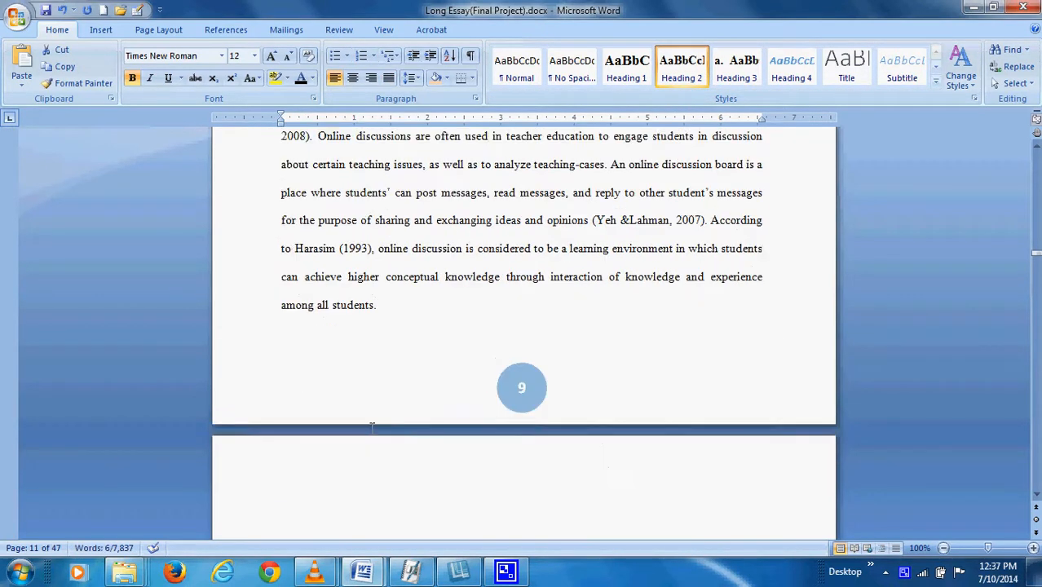
scroll(371, 427, "down", 6)
scroll(512, 327, "up", 2)
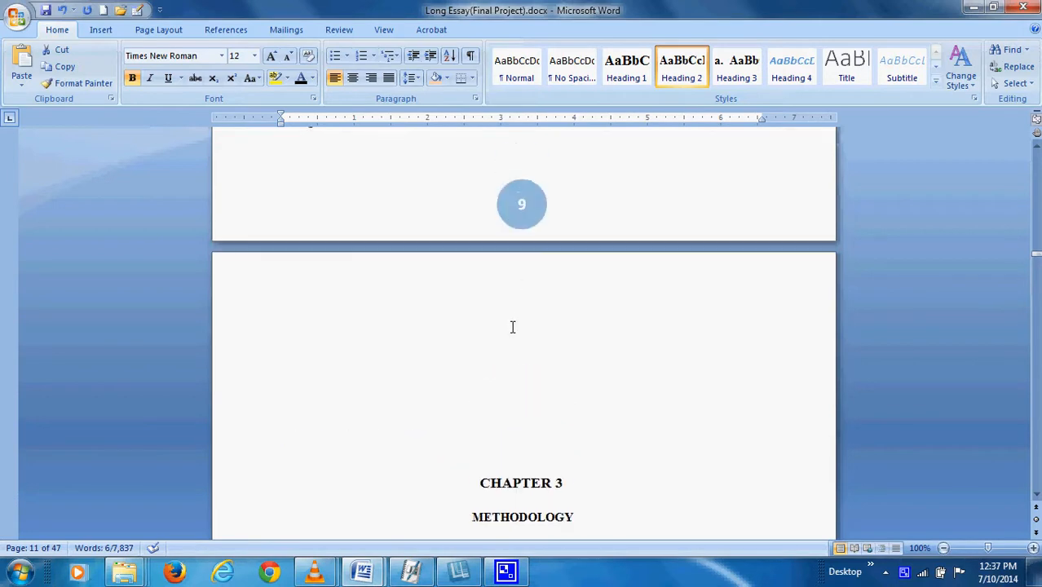
left_click(510, 302)
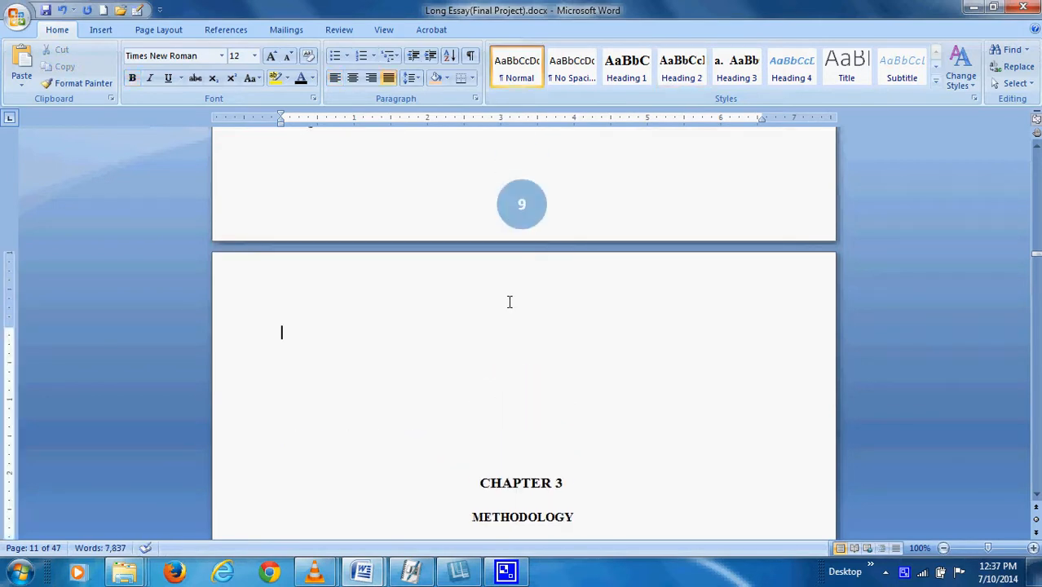
key("Delete")
key("Delete")
key("Delete")
key("Delete")
key("Delete")
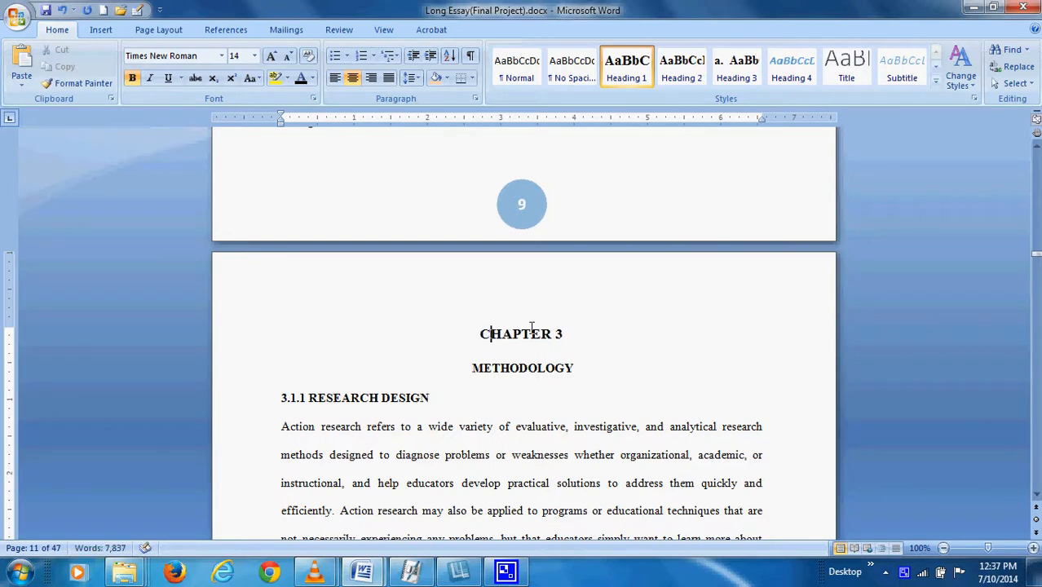
left_click_drag(576, 361, 479, 340)
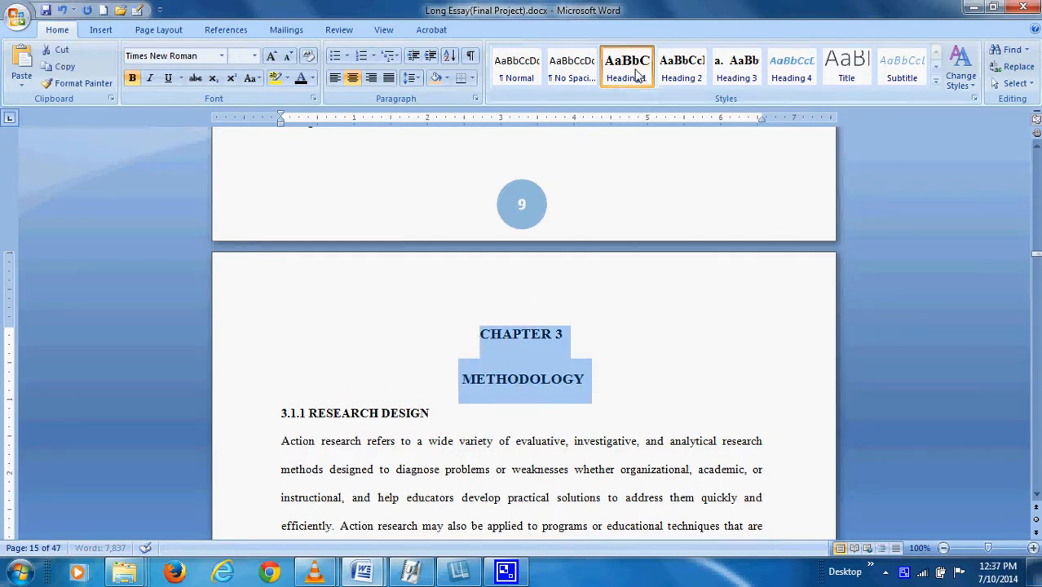
left_click(626, 67)
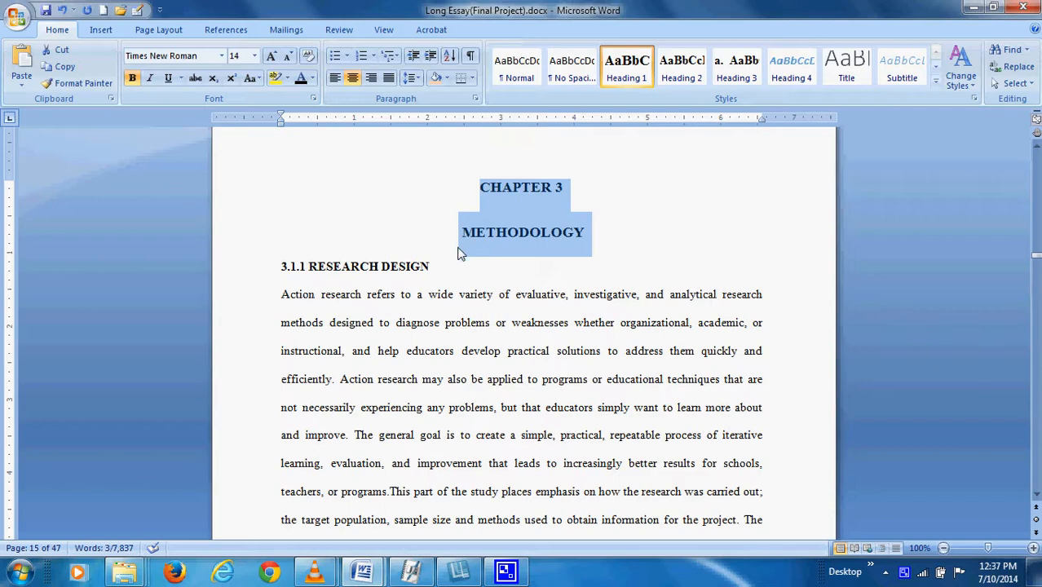
Apply the Heading 2 style to the 3.1.1 RESEARCH DESIGN and 3.1.2 POPULATION subheadings.
left_click(437, 257)
left_click_drag(414, 271, 275, 267)
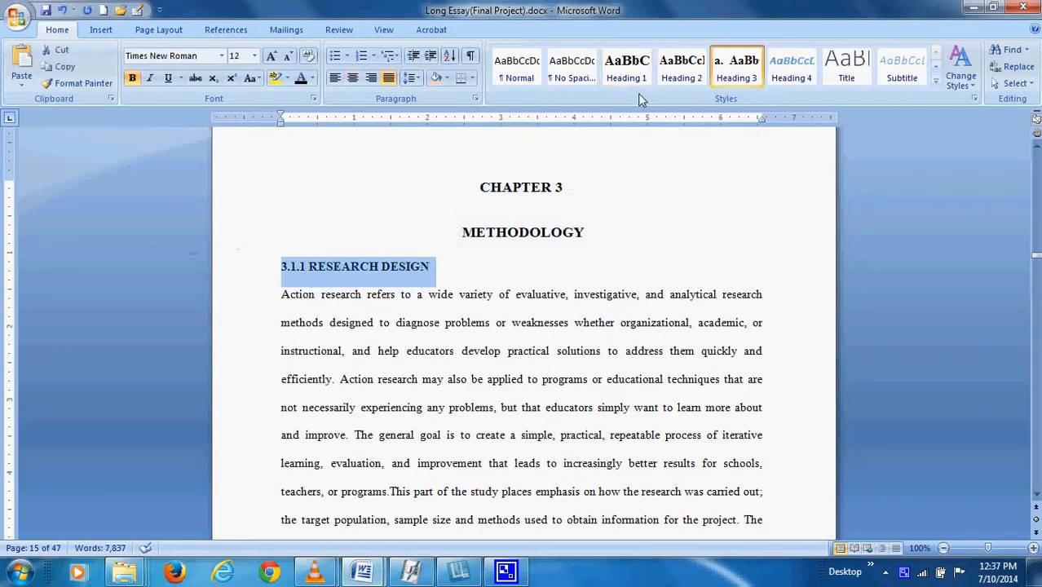
left_click(681, 66)
scroll(469, 361, "down", 12)
scroll(468, 361, "up", 4)
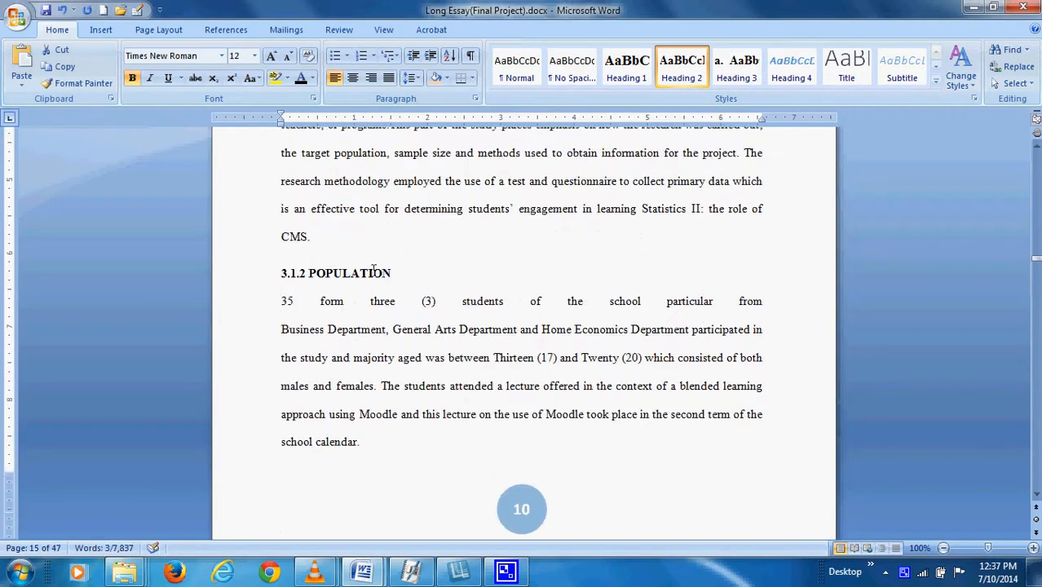
left_click_drag(391, 274, 285, 274)
left_click(682, 62)
Apply the Heading 2 style to the 3.1.3 SAMPLE and 3.1.4 INSTRUMENT subheadings.
scroll(447, 348, "down", 3)
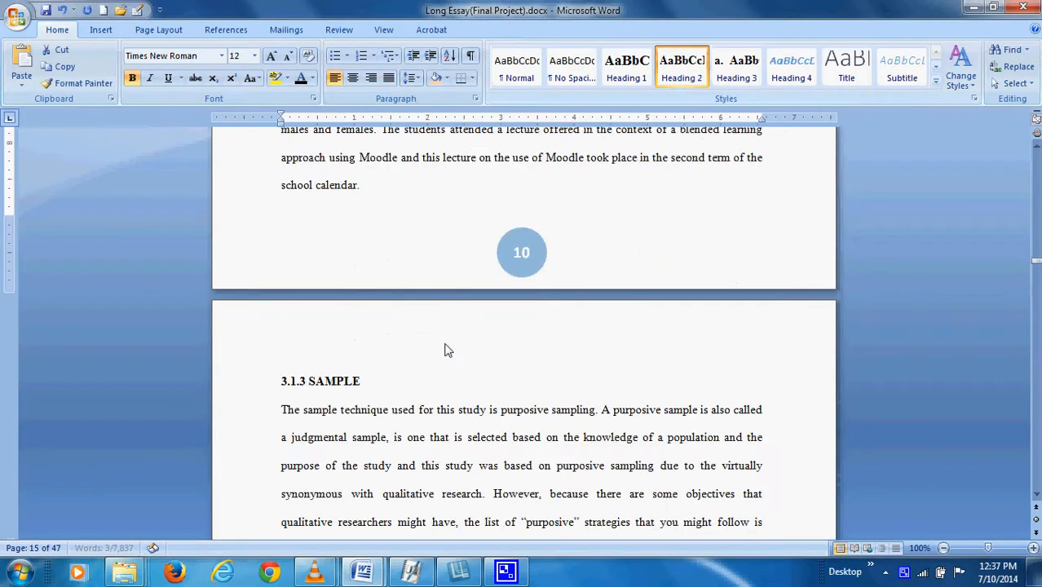
left_click_drag(379, 379, 259, 386)
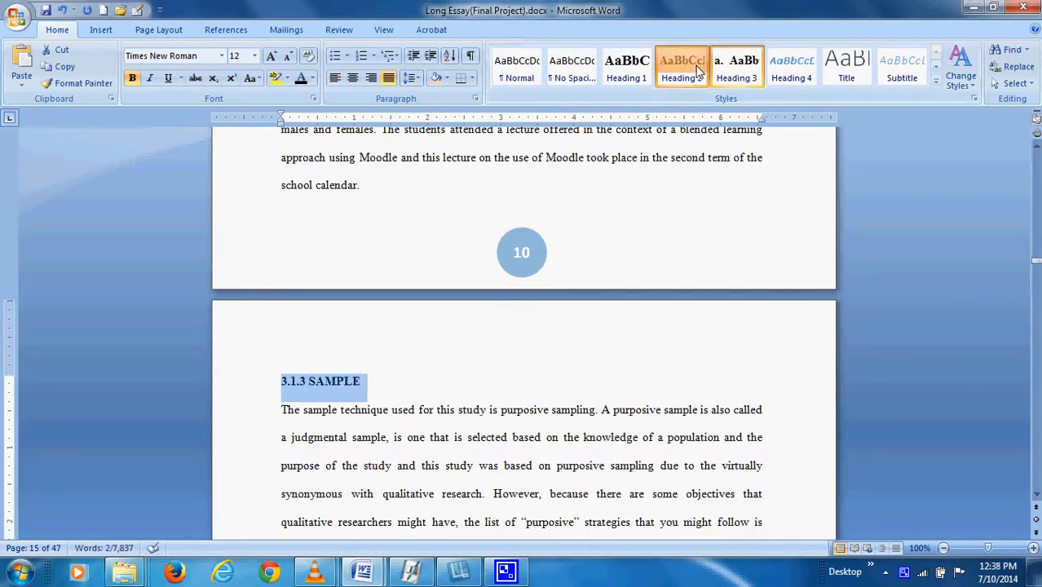
left_click(681, 67)
scroll(407, 354, "down", 4)
left_click_drag(398, 247, 236, 247)
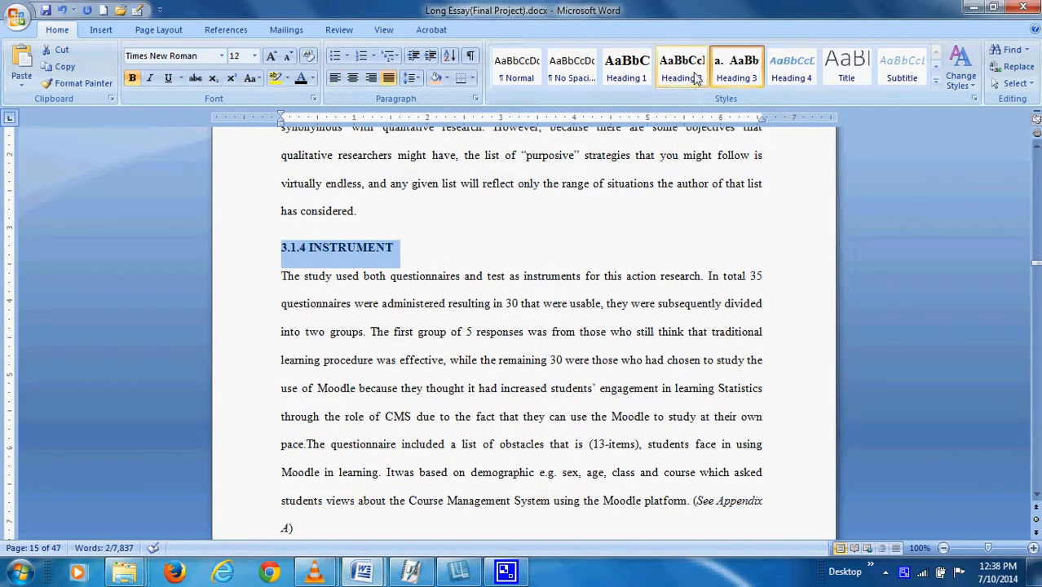
left_click(696, 77)
Apply the Heading 2 style to the 3.1.5 VALIDITY AND RELIABILITY and 3.1.6 INTERVENTION subheadings.
scroll(530, 416, "down", 7)
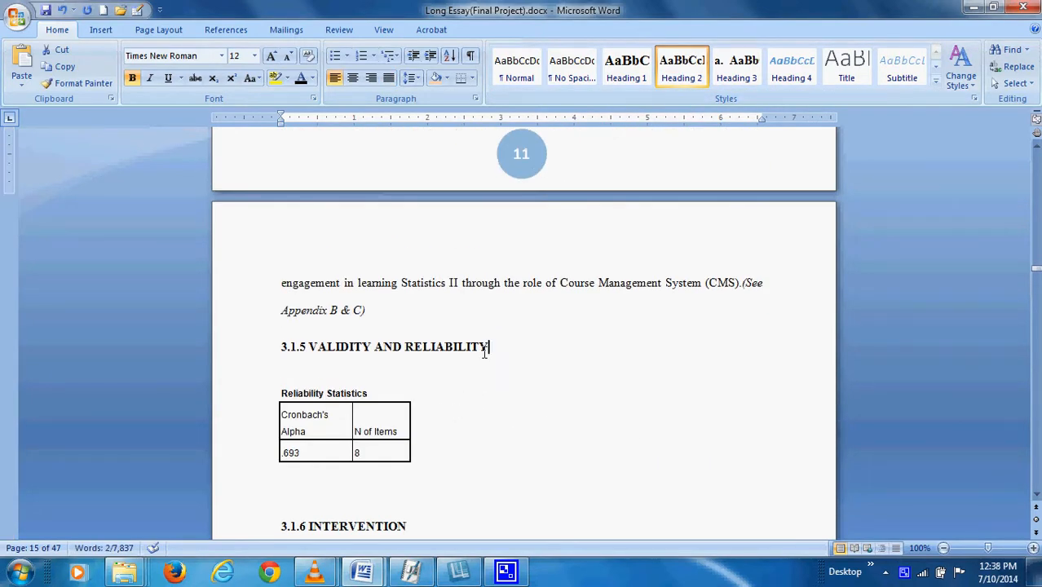
left_click_drag(484, 352, 237, 354)
left_click(681, 70)
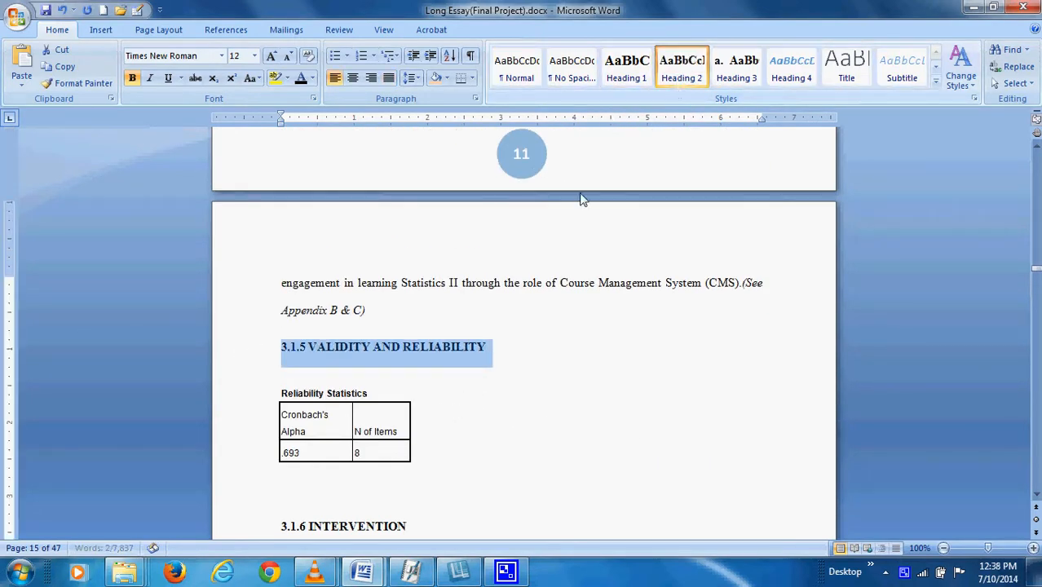
scroll(428, 366, "down", 20)
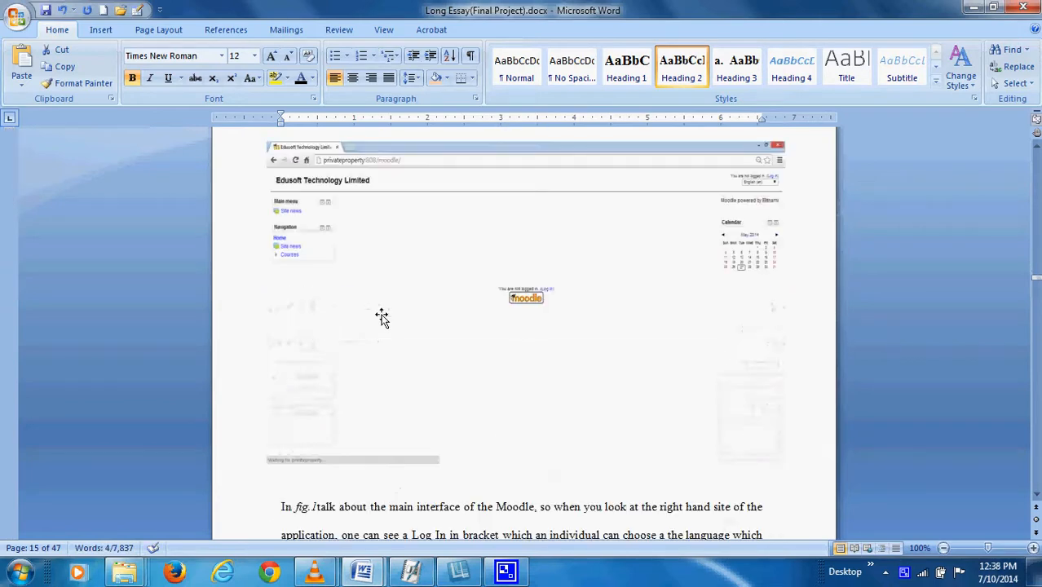
scroll(381, 316, "up", 15)
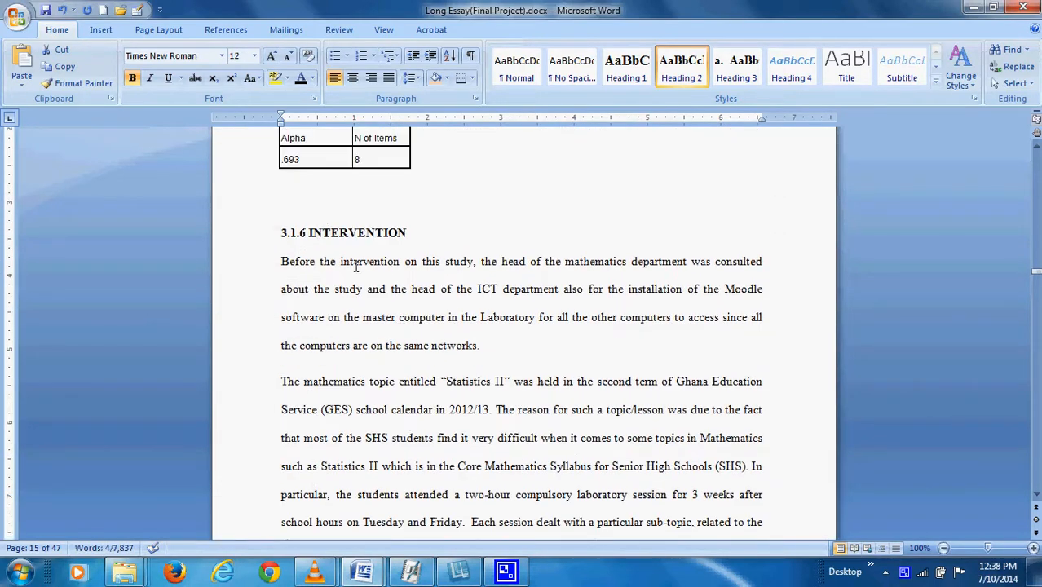
left_click(691, 77)
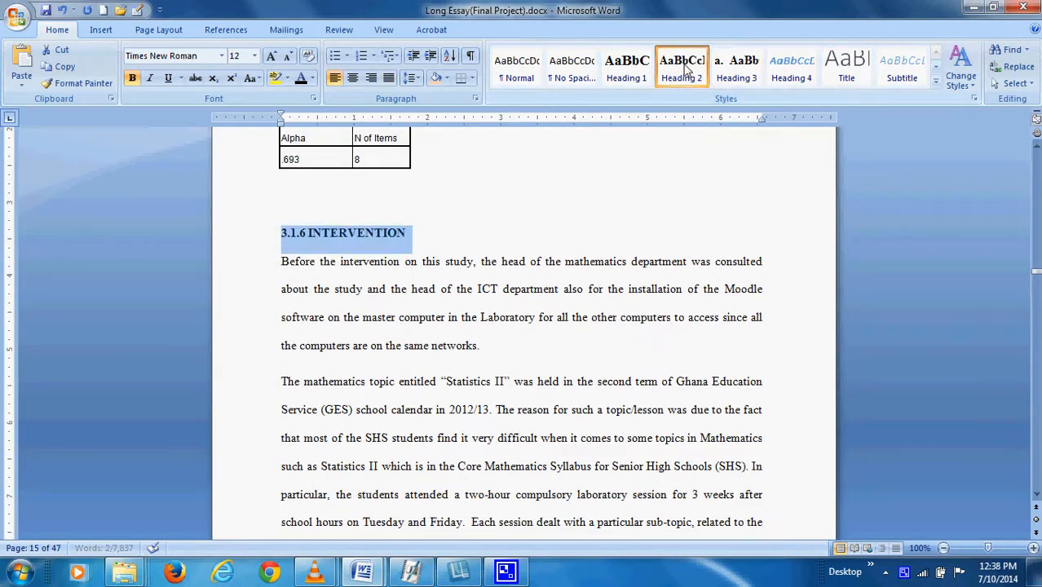
Apply the Heading 3 style to the Week One line under the 3.1.6 INTERVENTION section.
scroll(425, 298, "down", 10)
scroll(425, 297, "down", 20)
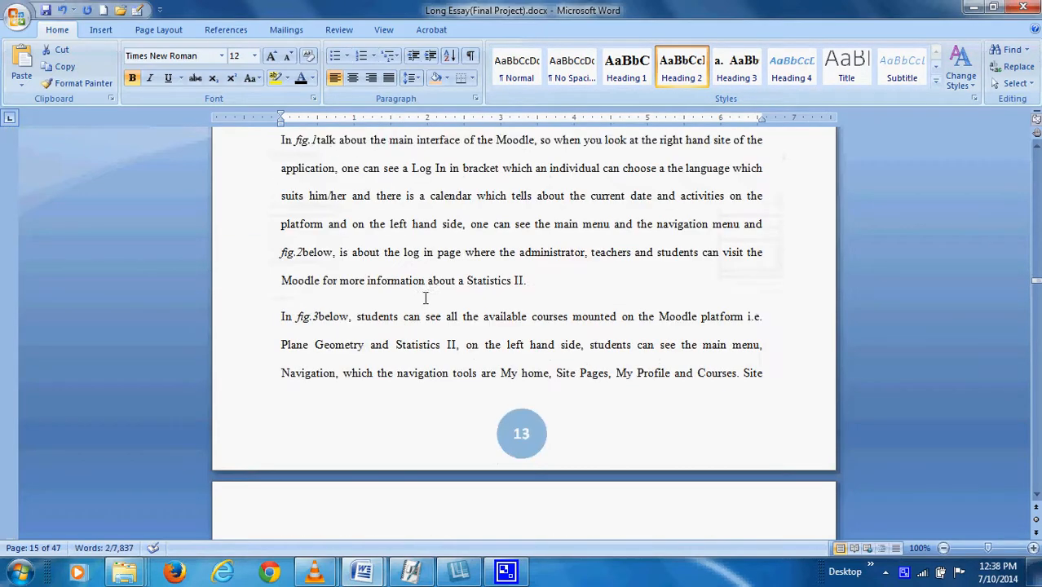
scroll(425, 297, "down", 15)
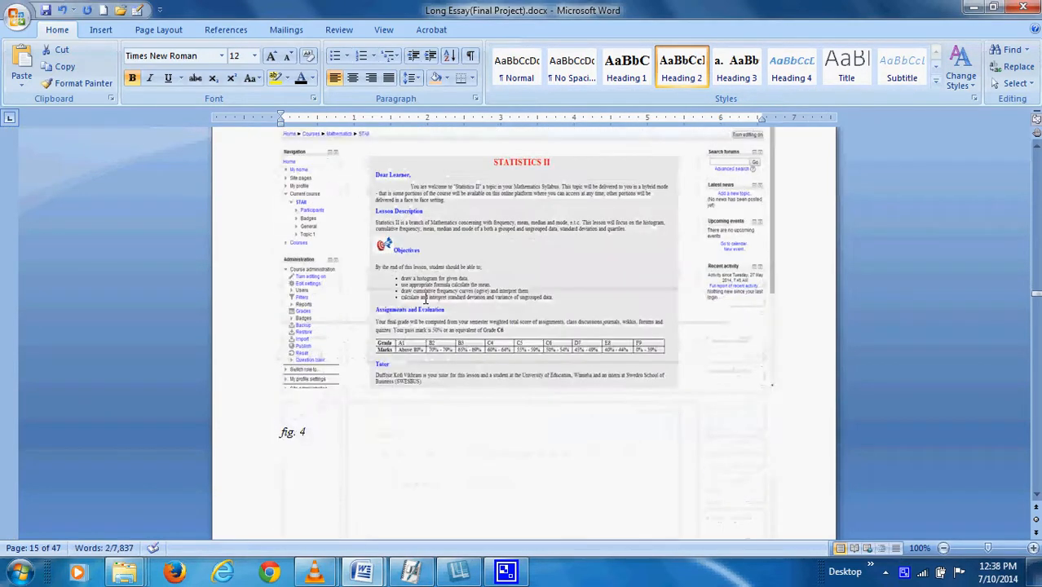
scroll(424, 297, "down", 5)
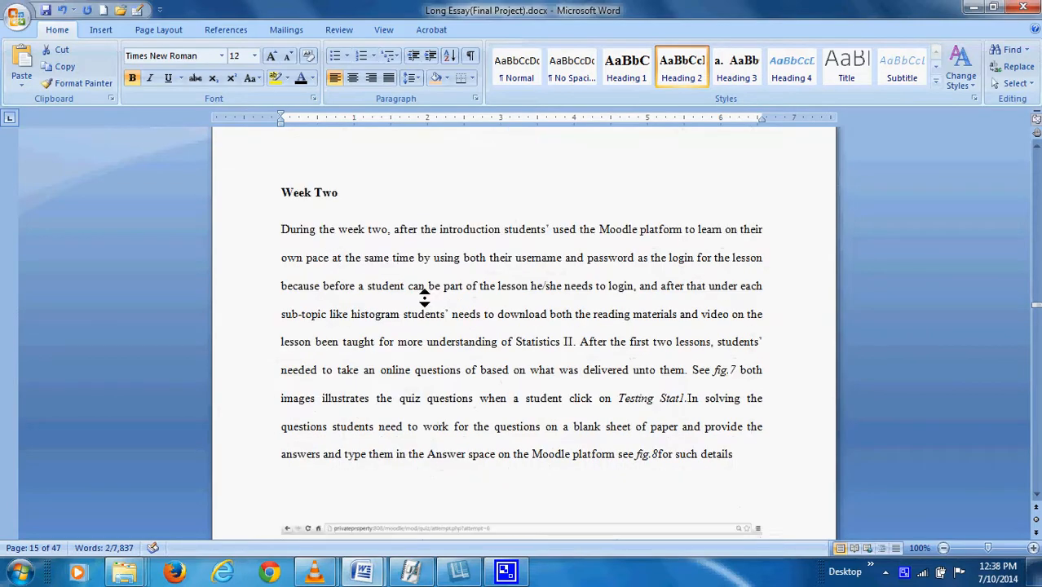
scroll(424, 298, "up", 12)
left_click(424, 297)
scroll(425, 297, "up", 20)
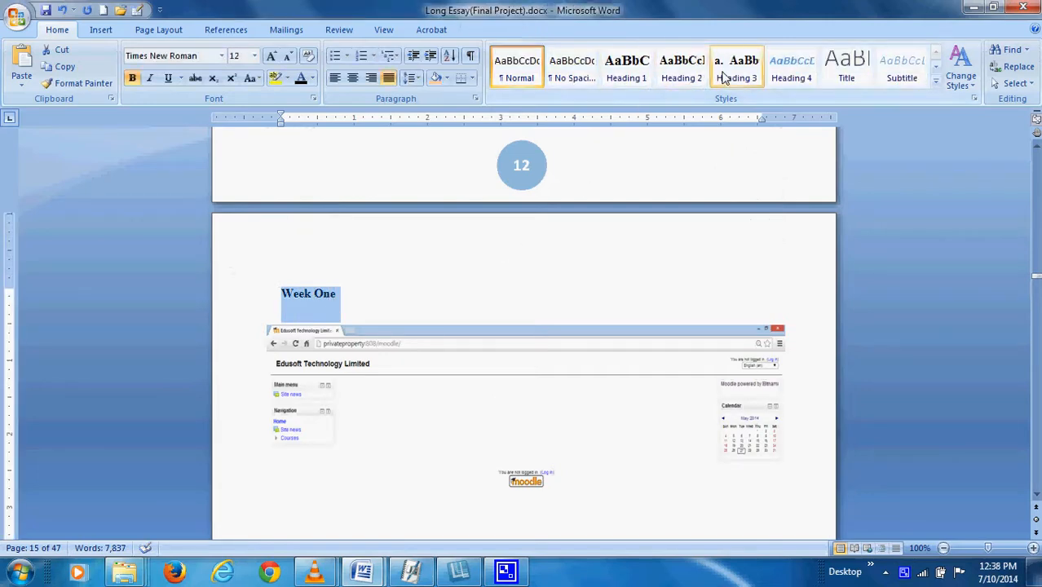
left_click(736, 70)
Apply the Heading 3 style to the Week Two line in the intervention section.
scroll(438, 380, "down", 1)
scroll(439, 381, "down", 20)
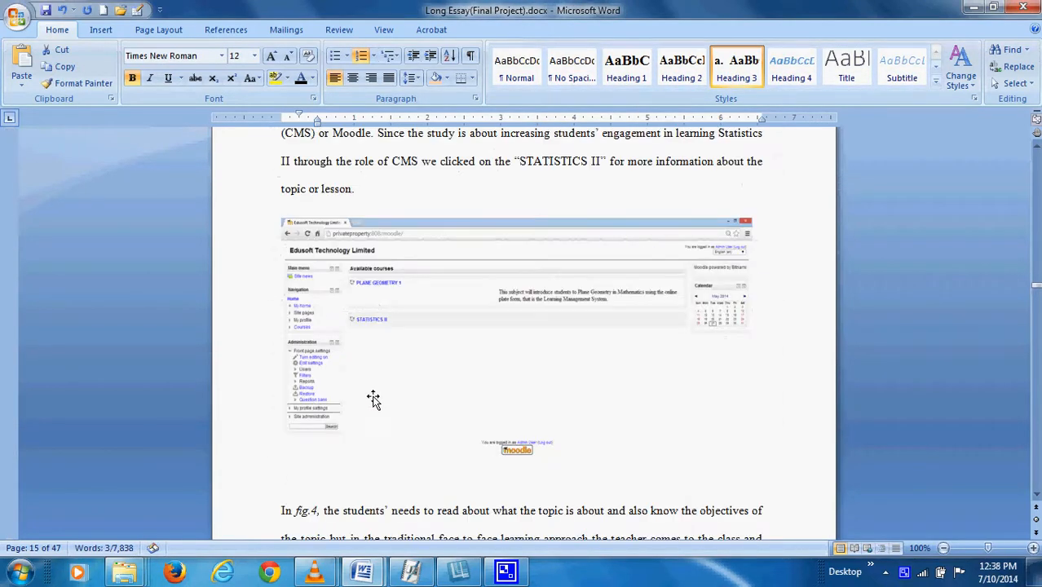
scroll(368, 390, "down", 20)
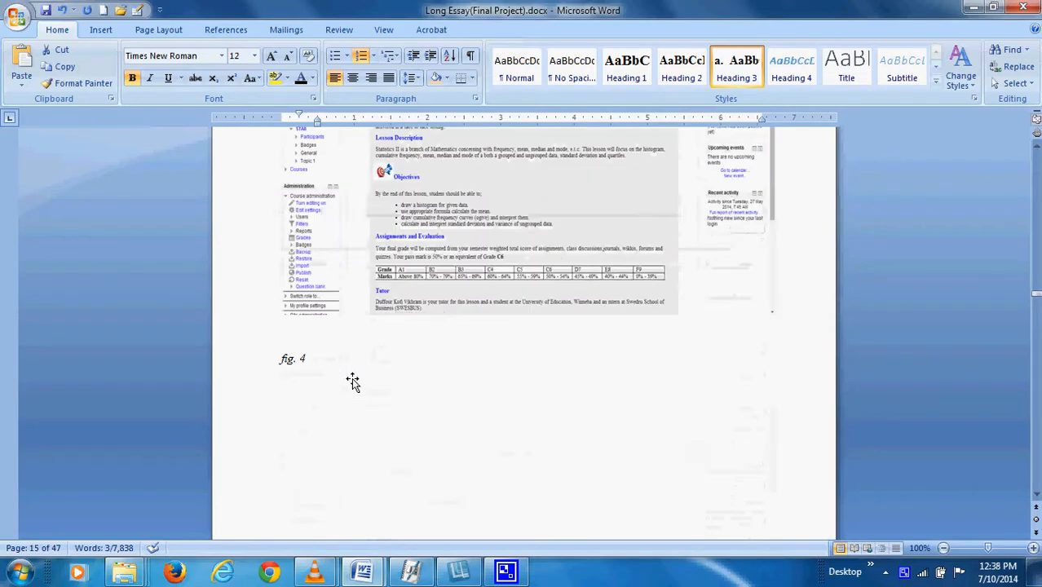
scroll(352, 376, "down", 20)
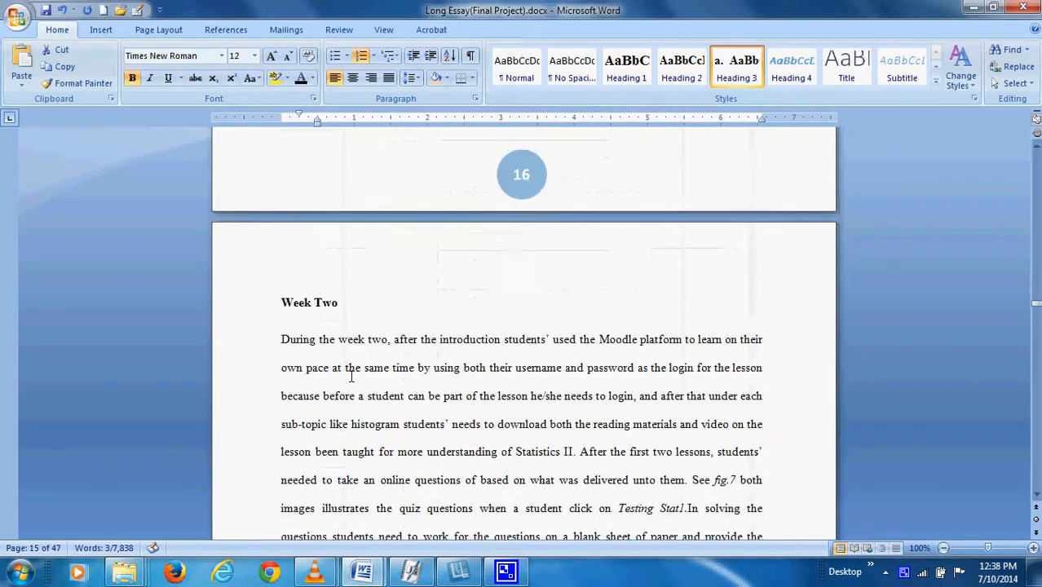
left_click(235, 278)
left_click(748, 81)
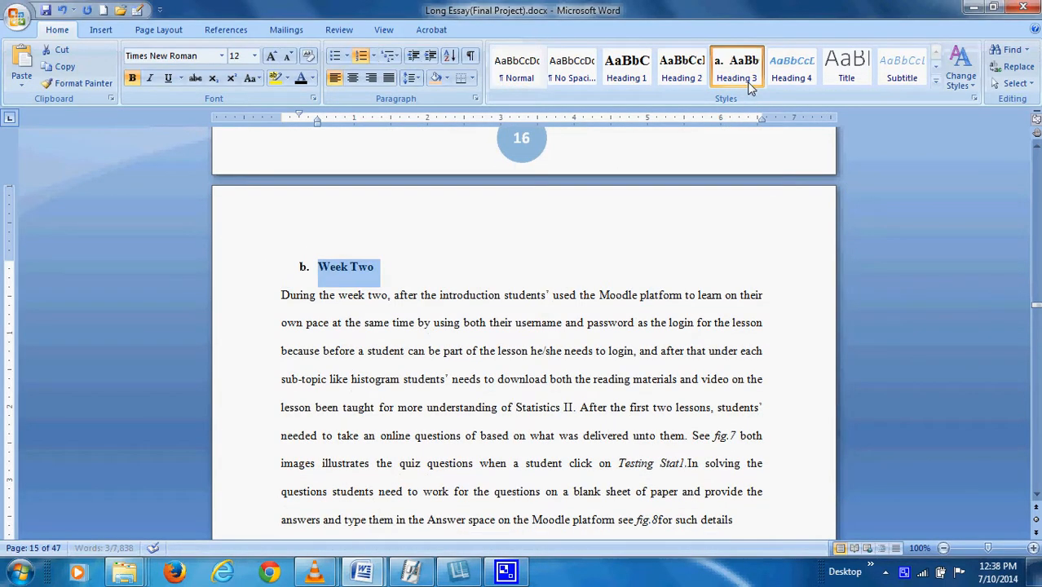
scroll(450, 367, "down", 15)
scroll(451, 387, "down", 20)
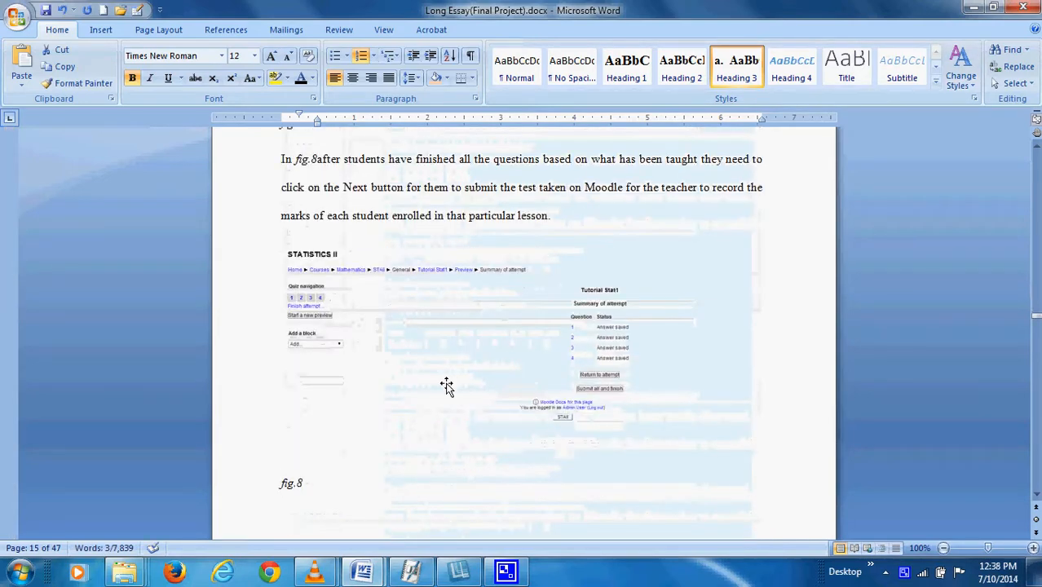
Apply the Heading 3 style to the Week Three line in the intervention section.
scroll(444, 382, "down", 18)
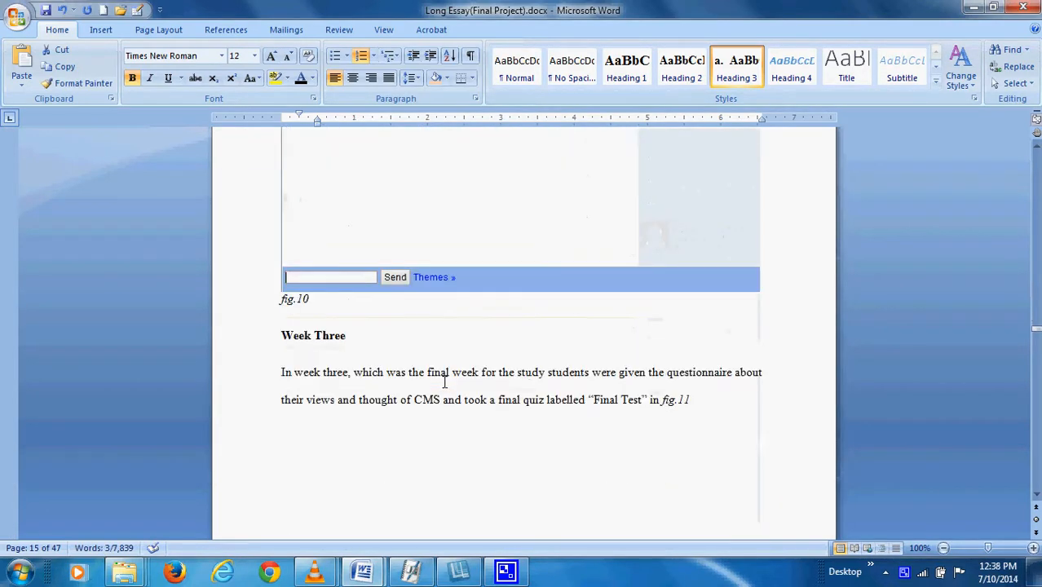
scroll(444, 379, "up", 7)
left_click(246, 262)
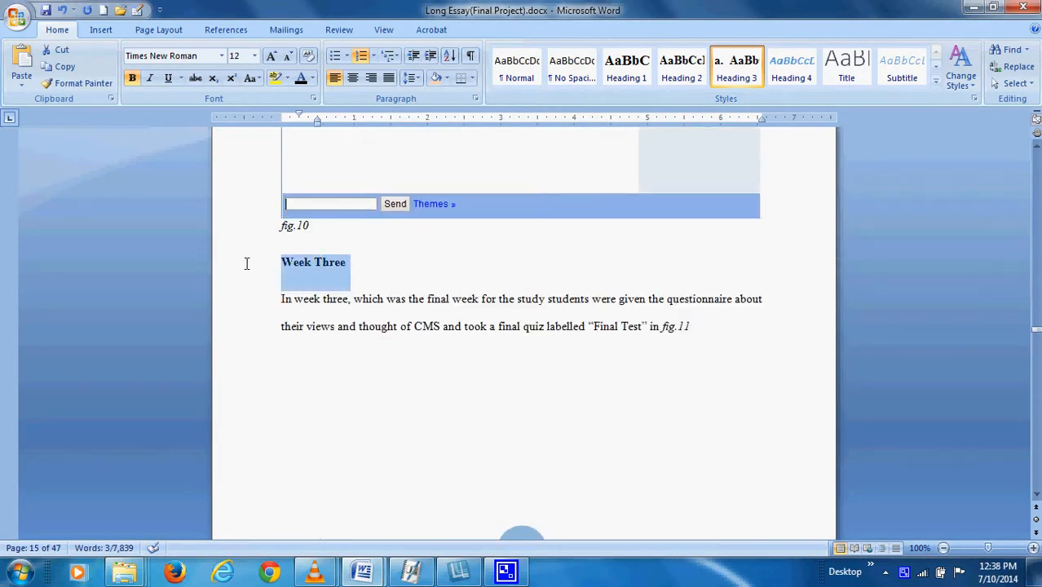
left_click(736, 67)
Apply the Heading 2 style to the 3.1.7 DATA ANALYSIS and 3.1. 8 ETHICAL ISSUES subheadings.
scroll(440, 301, "down", 15)
scroll(430, 307, "down", 4)
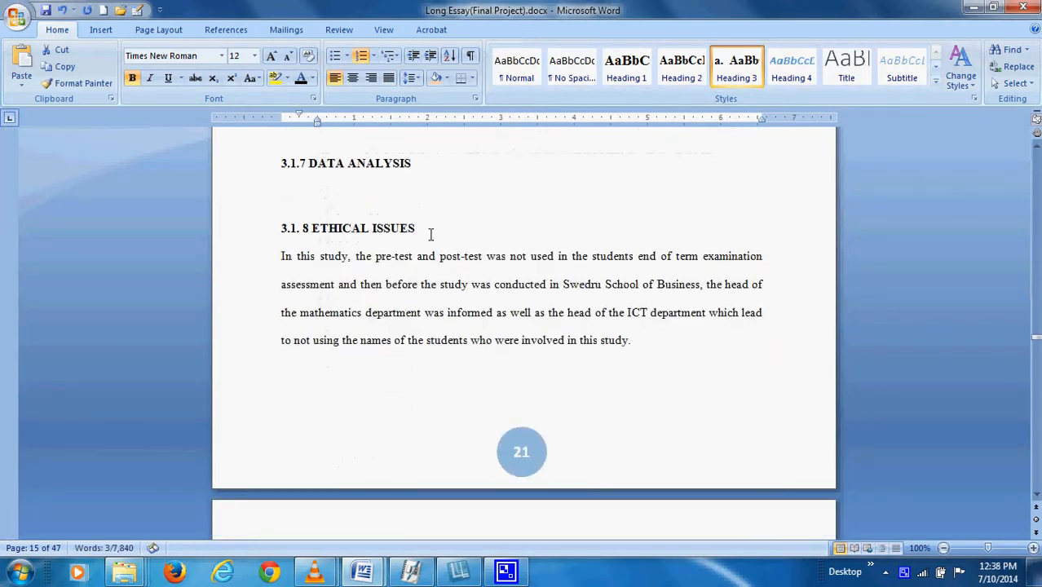
left_click(272, 167)
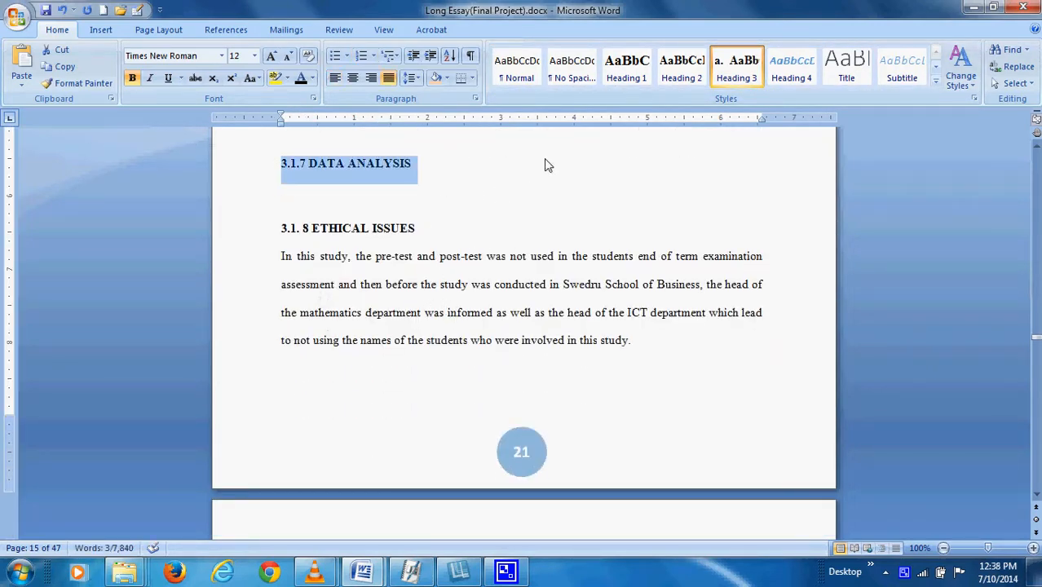
left_click(681, 74)
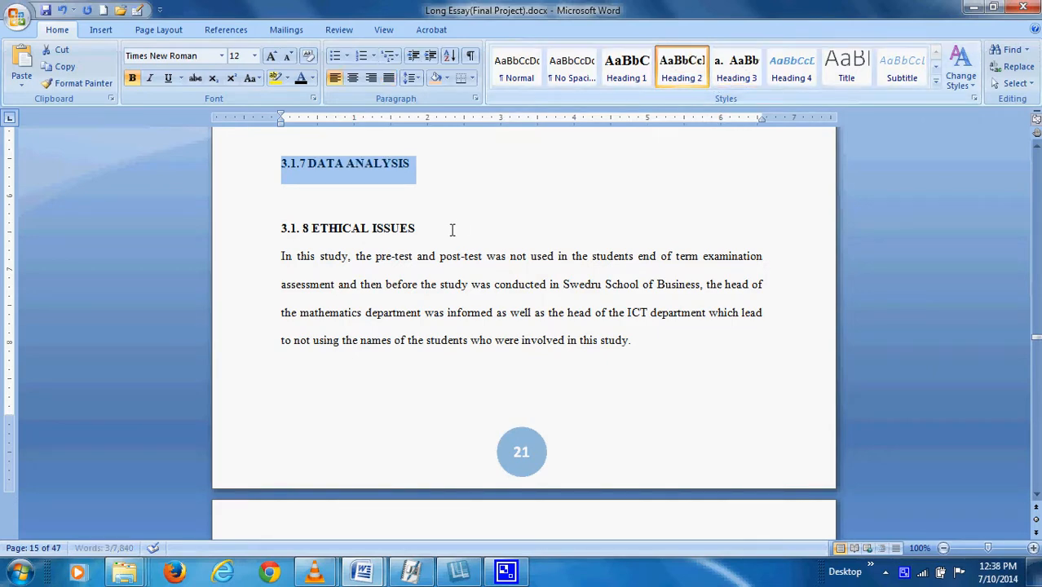
left_click(251, 229)
left_click(679, 68)
Apply the Heading 1 style to the CHAPTER 4 title and the 4.1.0 FINDINGS line below it.
scroll(481, 272, "down", 8)
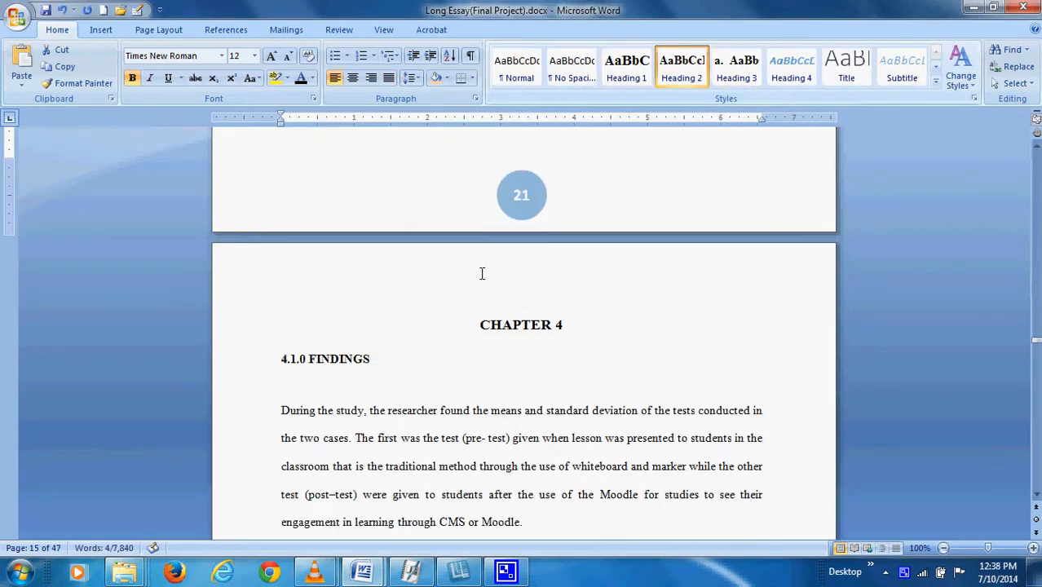
scroll(571, 199, "up", 2)
left_click_drag(374, 324, 337, 293)
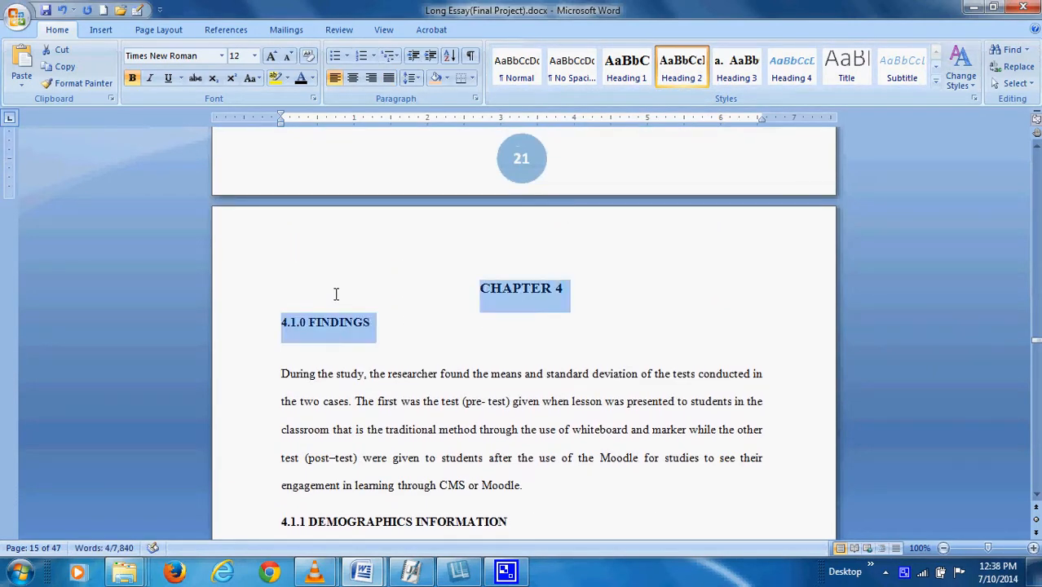
left_click(626, 69)
Apply the Heading 2 style to the 4.1.1 DEMOGRAPHICS INFORMATION and 4.1.2 INTERPRETATION OF THE RESULTS subheadings.
scroll(501, 270, "down", 5)
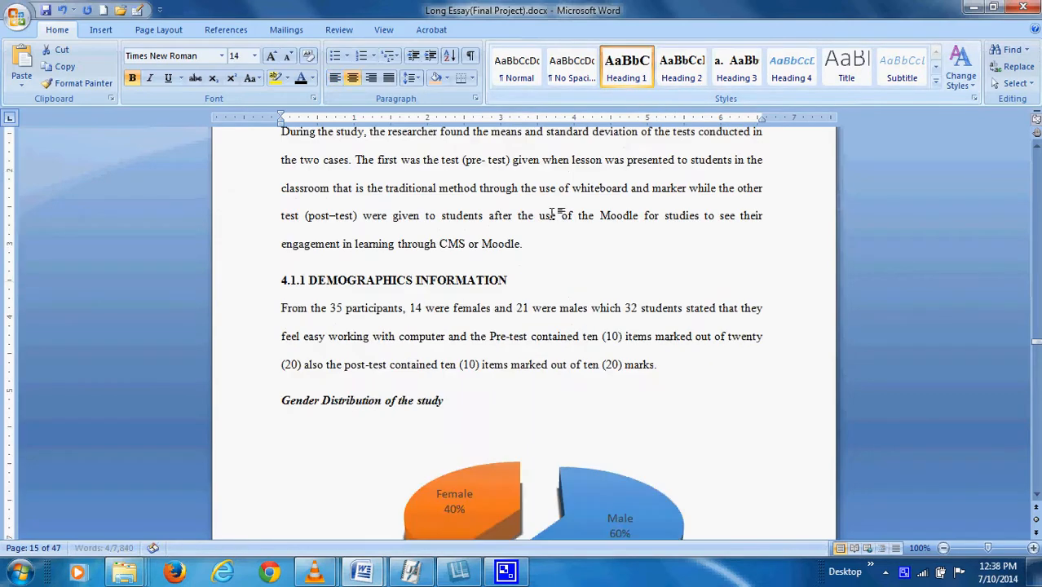
scroll(501, 270, "up", 3)
scroll(501, 270, "down", 3)
left_click_drag(521, 280, 240, 279)
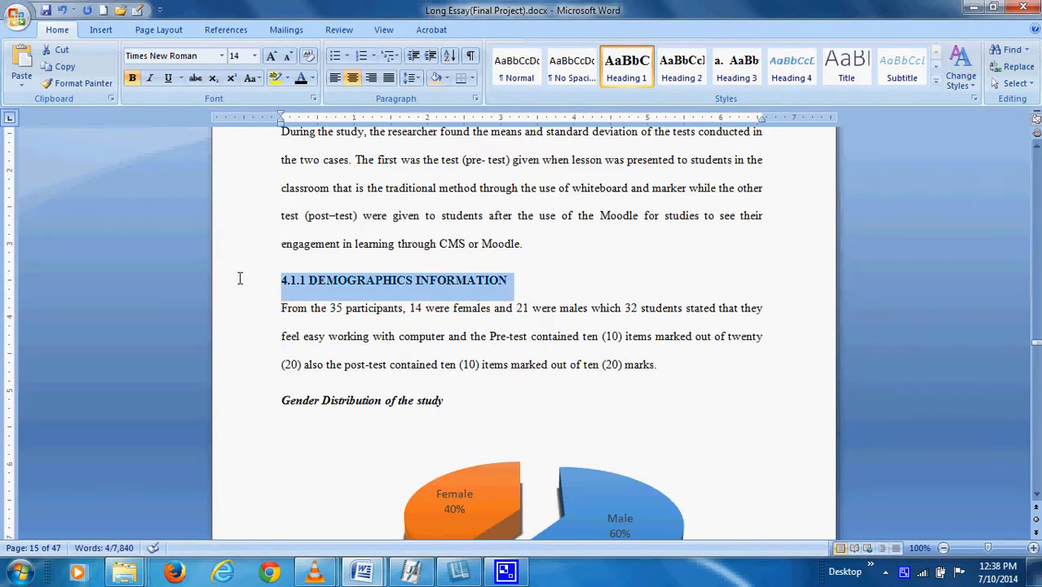
left_click(682, 68)
scroll(447, 267, "down", 8)
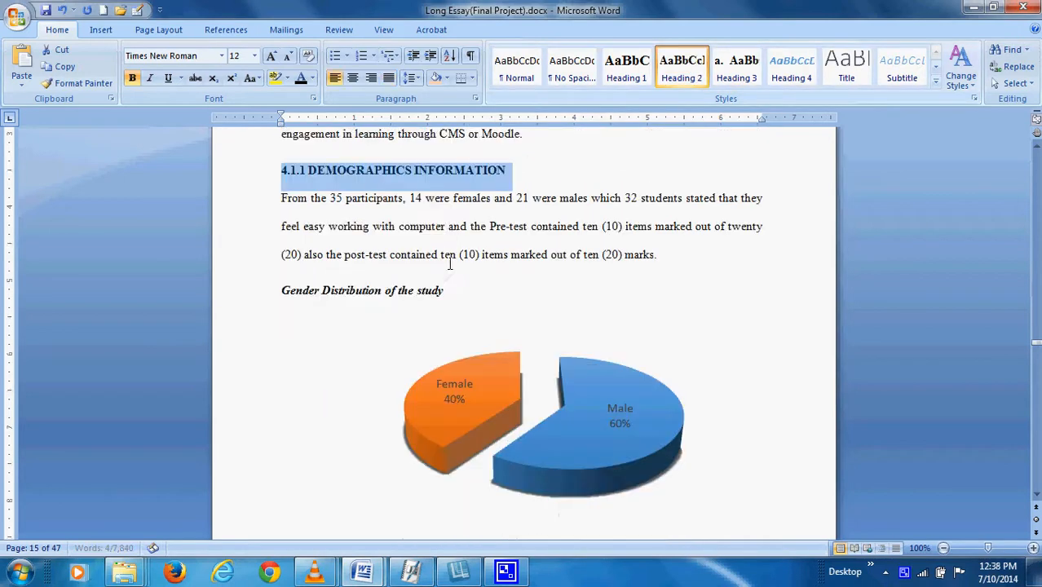
scroll(447, 266, "down", 3)
left_click_drag(538, 244, 251, 253)
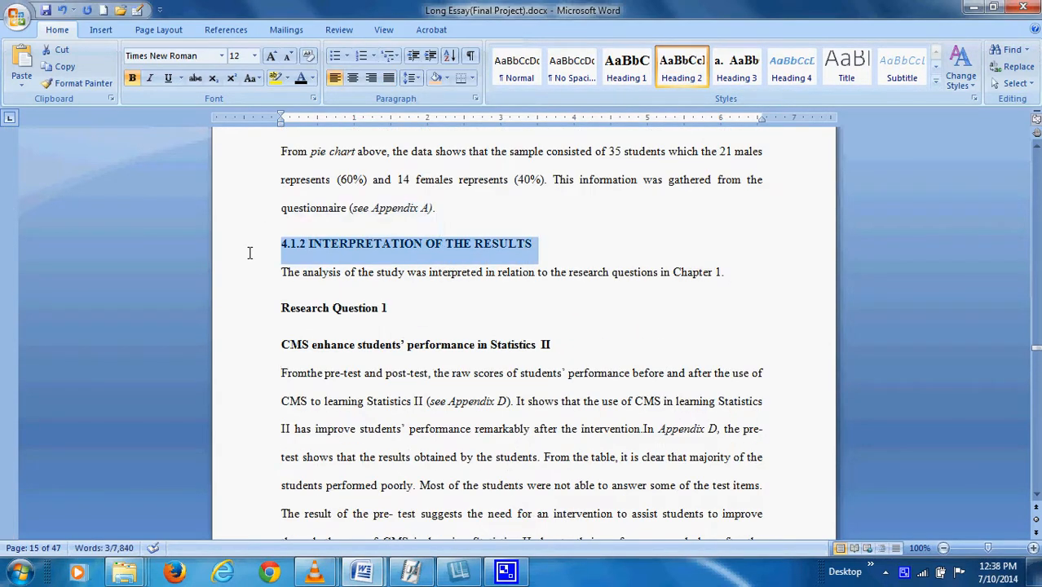
left_click(681, 68)
Apply the Heading 3 style to the line "CMS enhance students' performance in Statistics II" under Research Question 1.
scroll(488, 212, "down", 5)
scroll(488, 212, "up", 3)
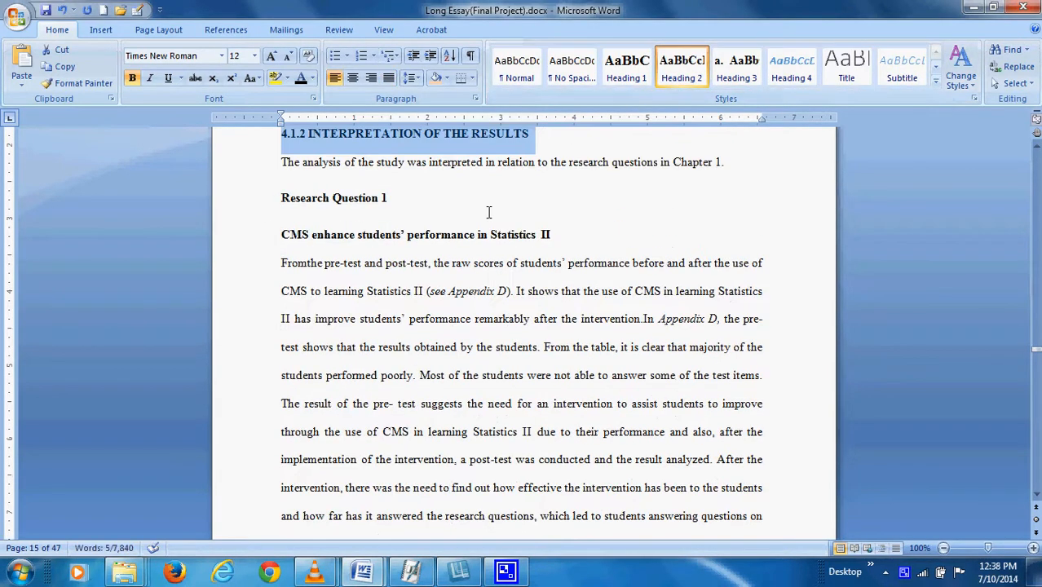
left_click_drag(277, 234, 562, 236)
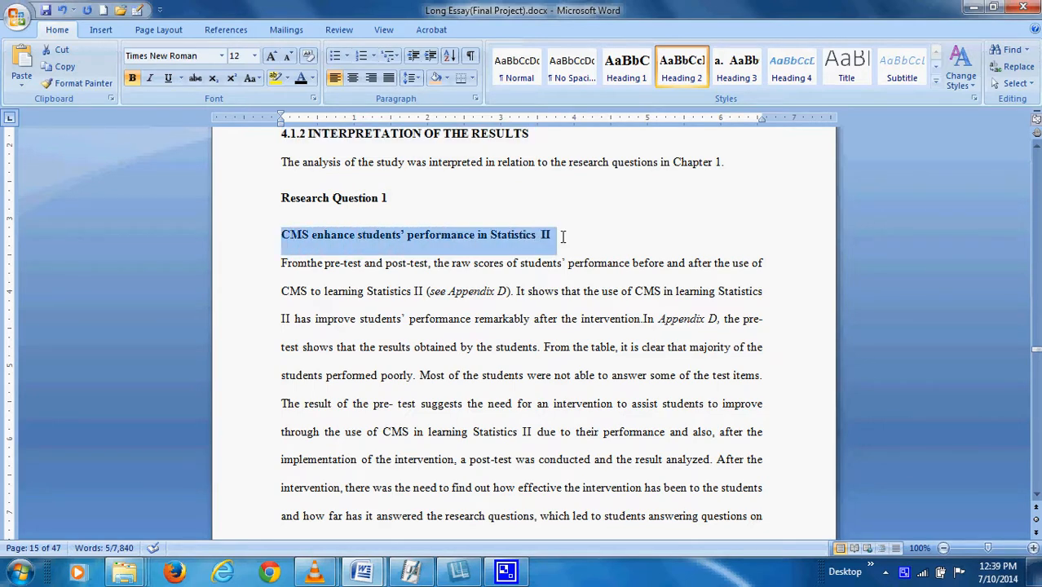
left_click(743, 86)
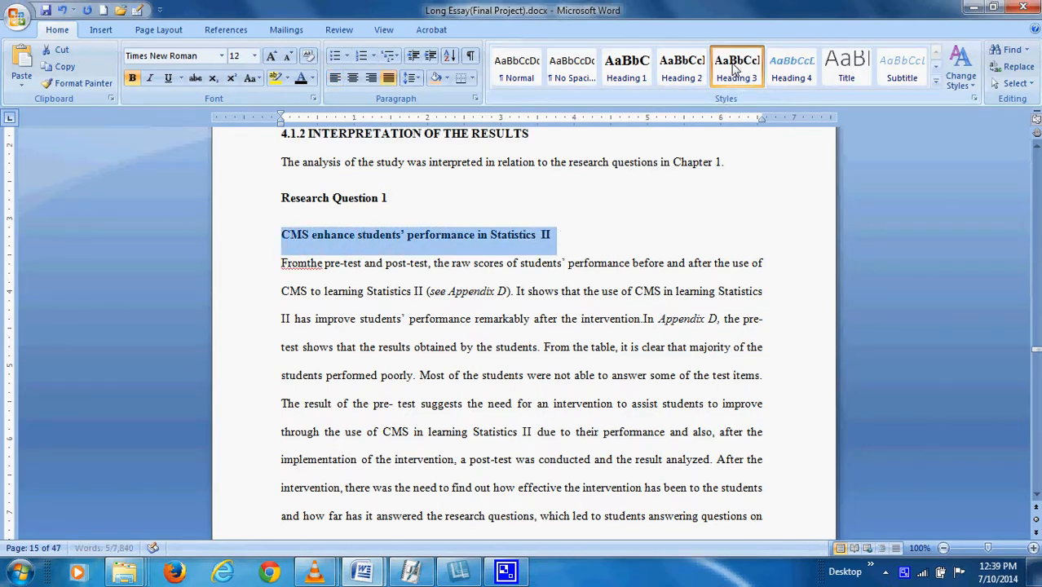
Apply the Heading 2 style to the subheading between the Table 4.1 discussion and Research Question 2.
scroll(391, 285, "down", 15)
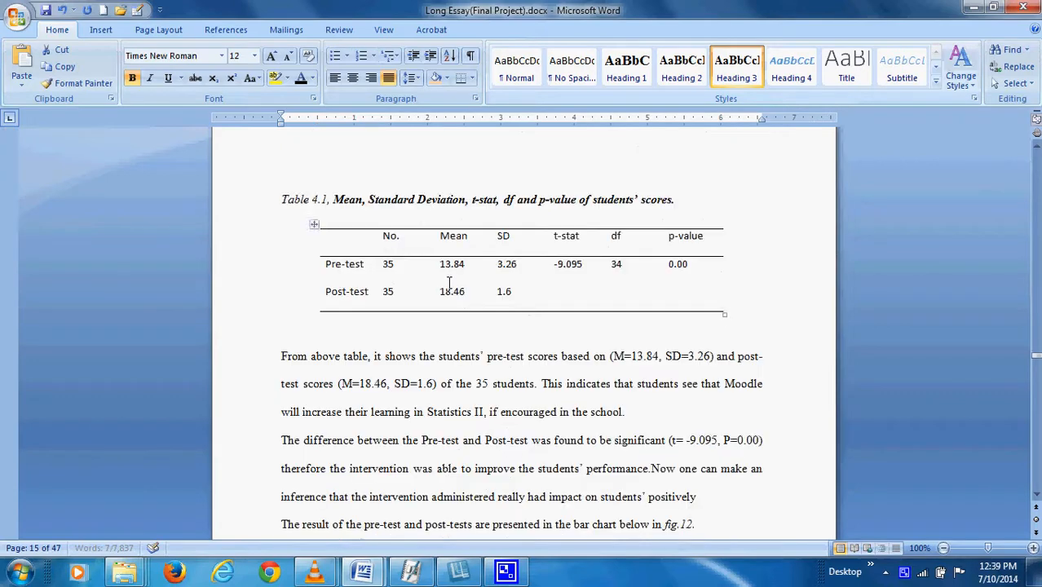
scroll(437, 282, "down", 5)
left_click_drag(505, 284, 279, 284)
Apply the Heading 3 style to the line "Students views about the use of CMS." under Research Question 2.
scroll(391, 326, "down", 6)
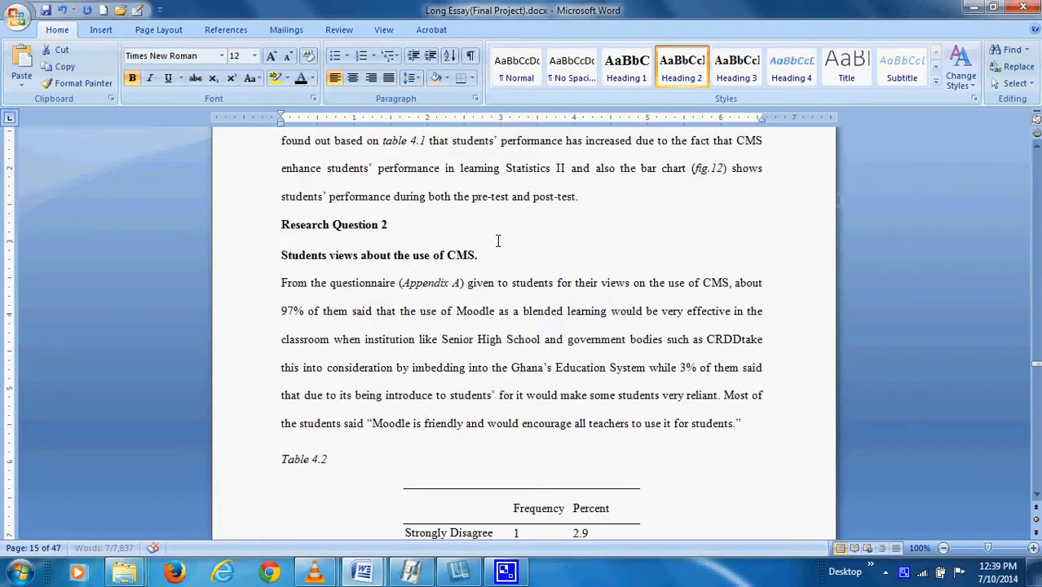
left_click_drag(485, 255, 305, 245)
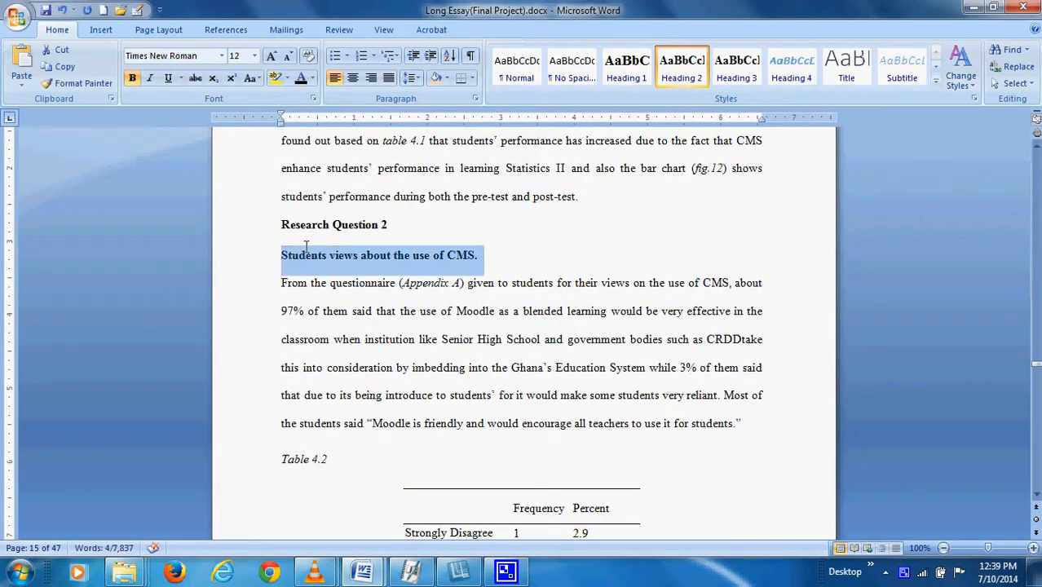
left_click(748, 84)
Apply the Heading 3 style to the line "CMS and Students engagement in learning" under Research Question 3.
scroll(495, 253, "down", 20)
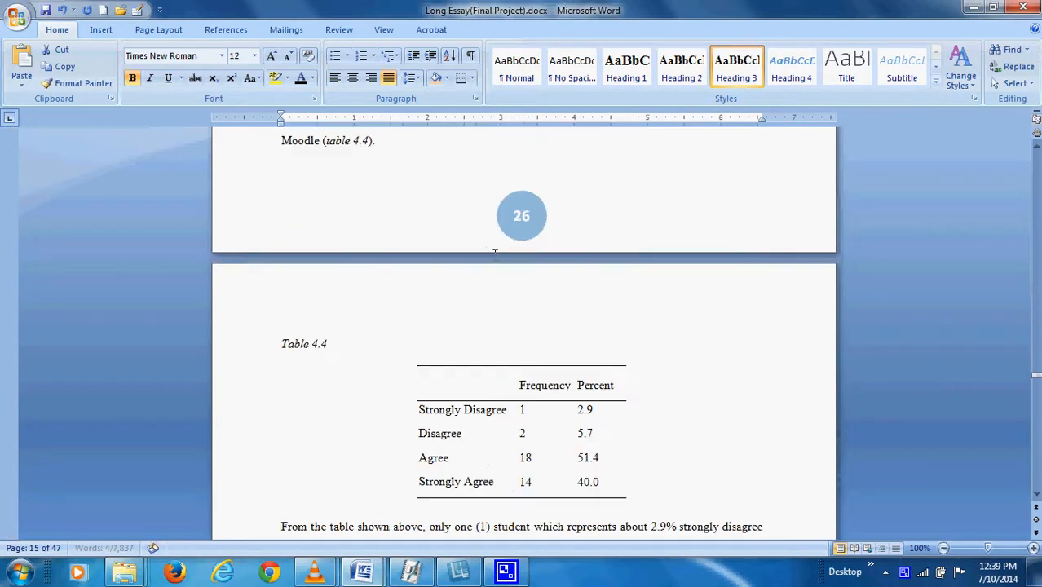
scroll(495, 253, "down", 20)
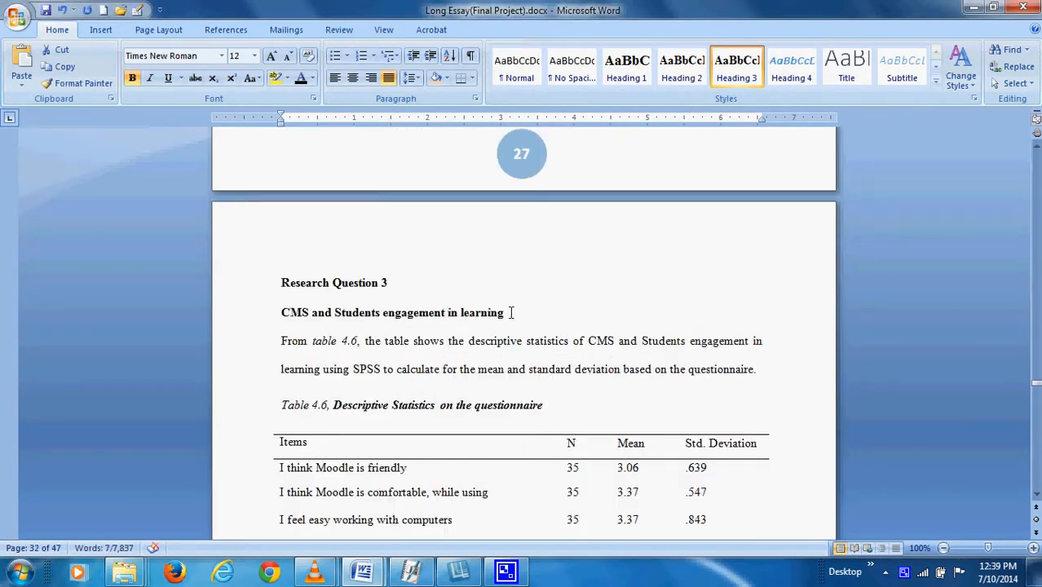
left_click_drag(511, 313, 277, 312)
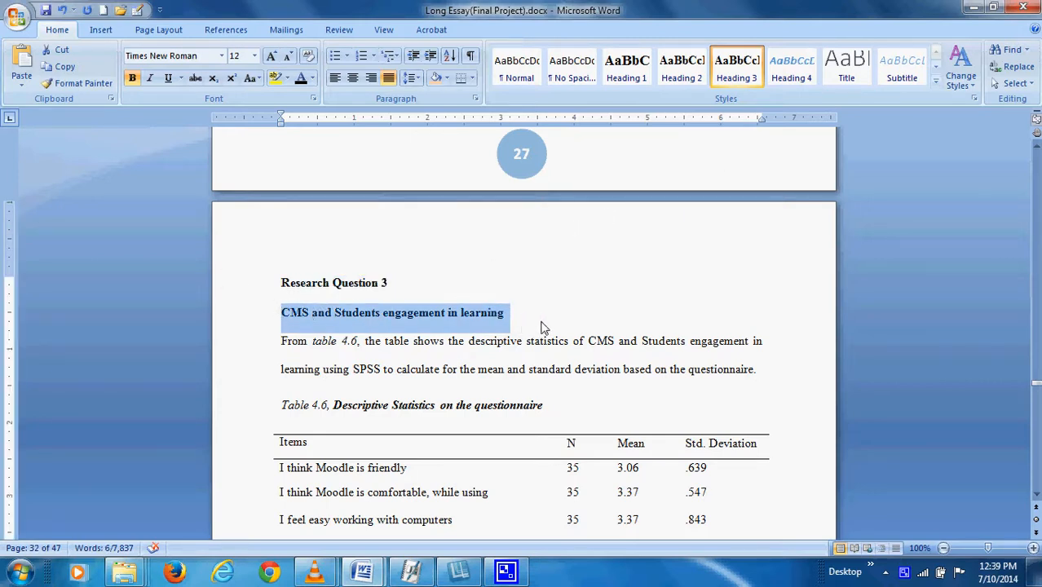
left_click_drag(517, 313, 272, 290)
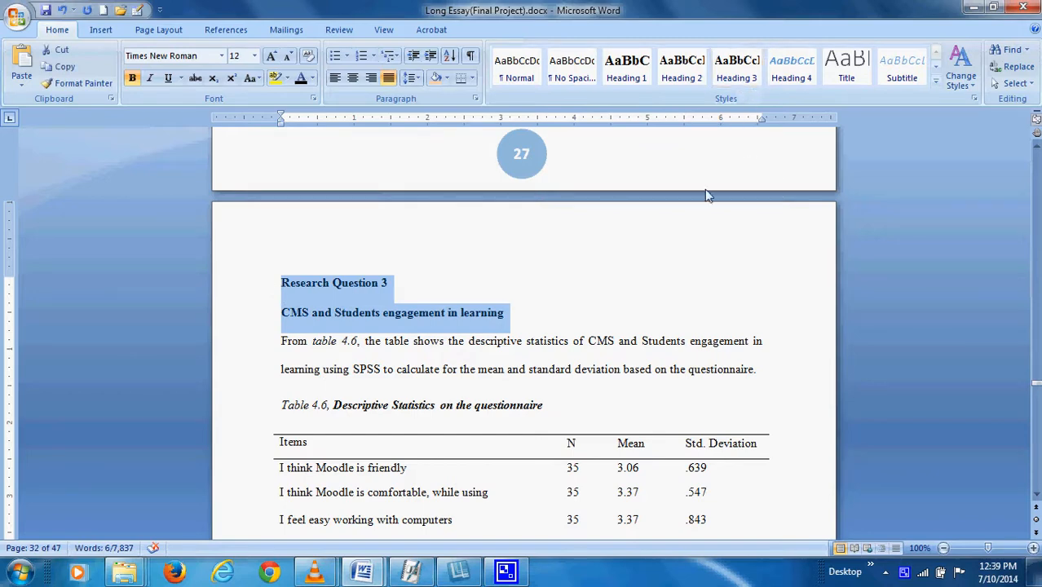
left_click_drag(514, 314, 279, 315)
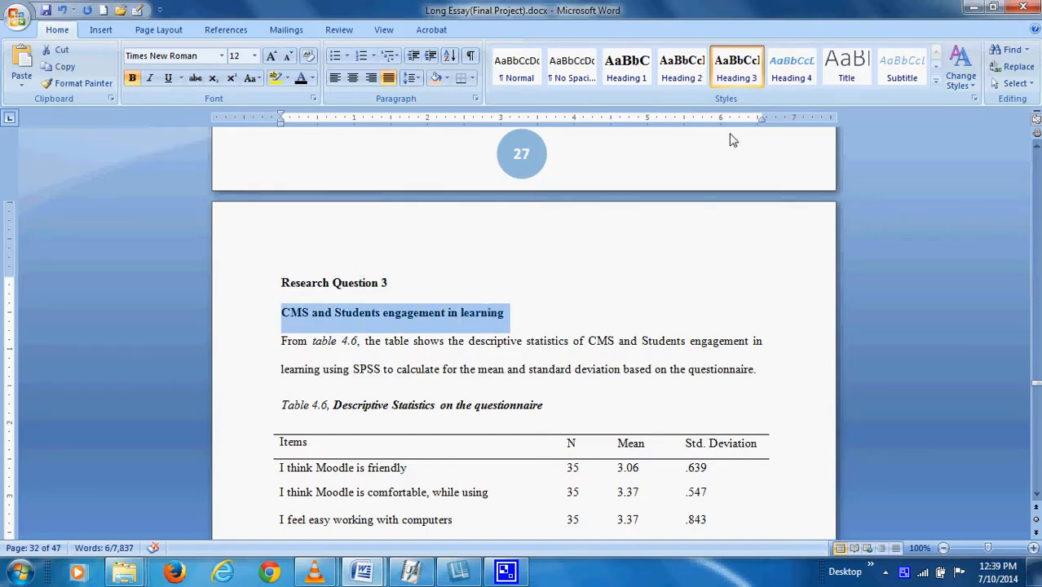
left_click(735, 65)
Apply the Heading 2 style to the 4.1.4 FINDINGS AND ANALYSIS OF RESULTS subheading.
scroll(606, 312, "down", 5)
scroll(610, 305, "down", 4)
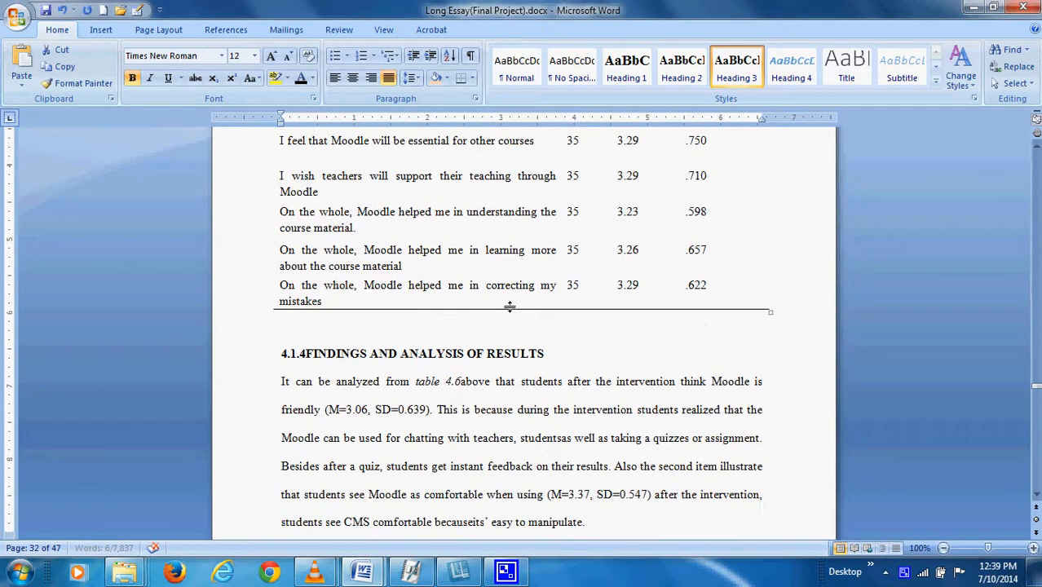
triple_click(421, 355)
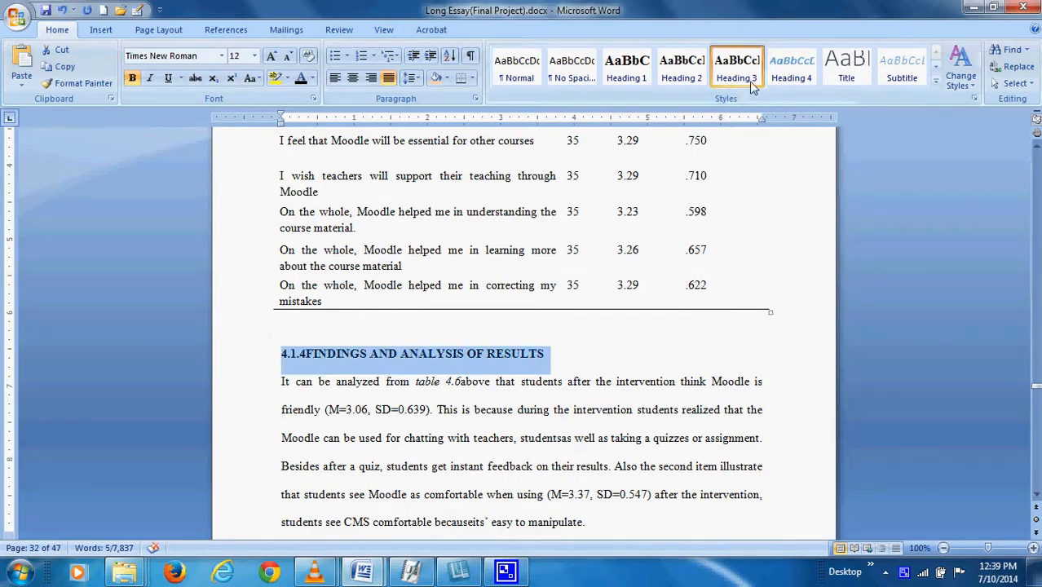
left_click(682, 65)
Apply the Heading 1 style to the CHAPTER 5 title and the 5.1.0 DISCUSSIONS AND CONCLUSION line.
scroll(501, 296, "down", 15)
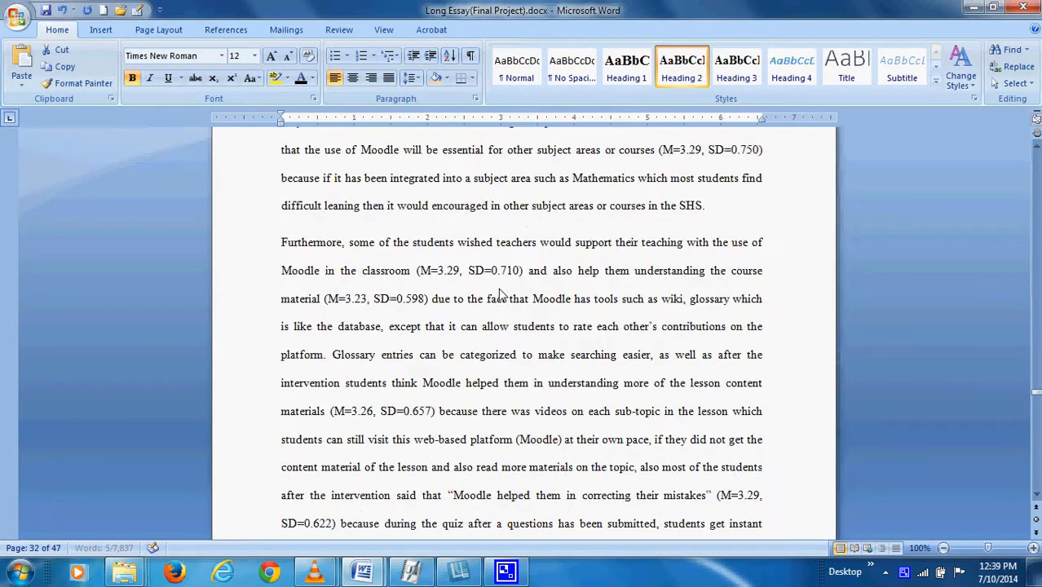
scroll(501, 295, "down", 1)
scroll(513, 306, "up", 4)
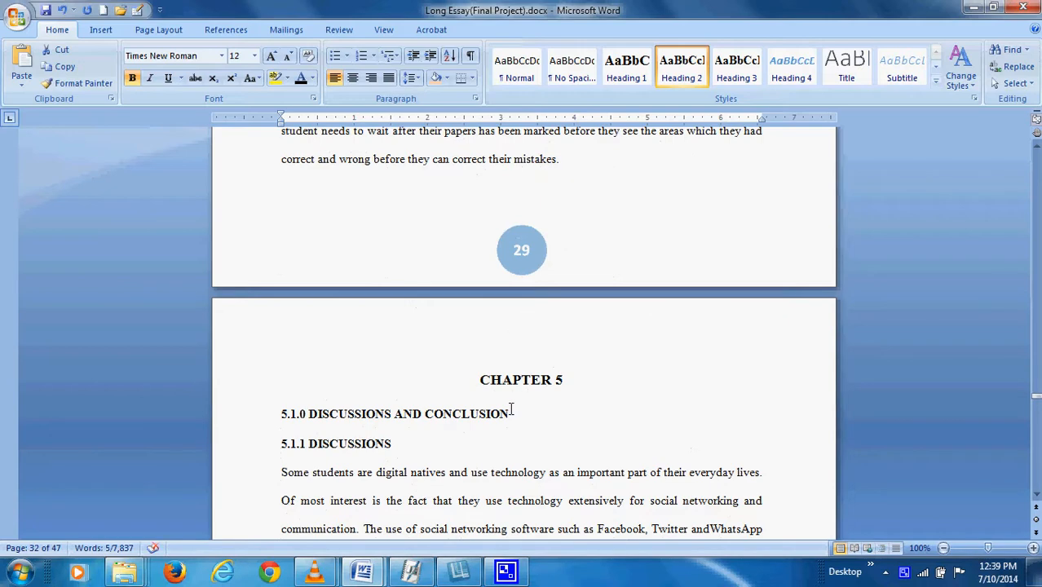
left_click_drag(512, 409, 382, 377)
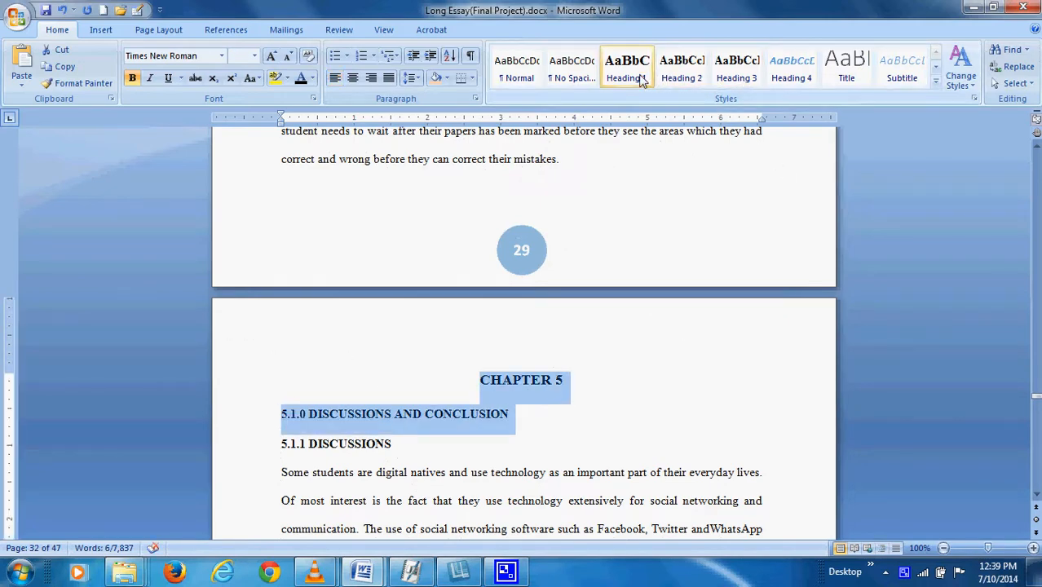
left_click(626, 67)
Apply the Heading 2 style to the 5.1.1 DISCUSSIONS and 5.1.2 CONCLUSION subheadings.
scroll(591, 220, "down", 3)
left_click(240, 200)
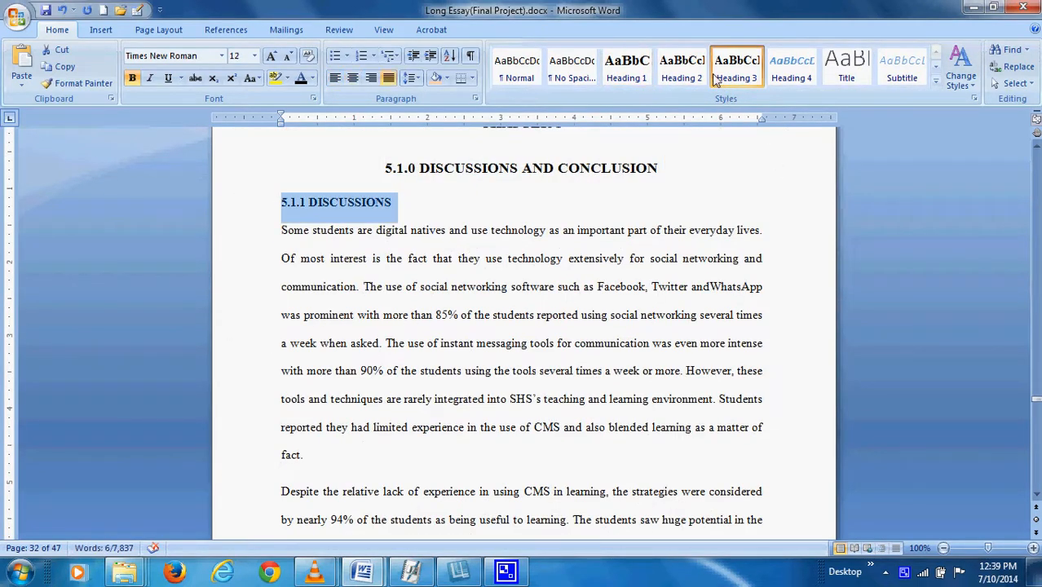
left_click(681, 67)
scroll(459, 235, "down", 10)
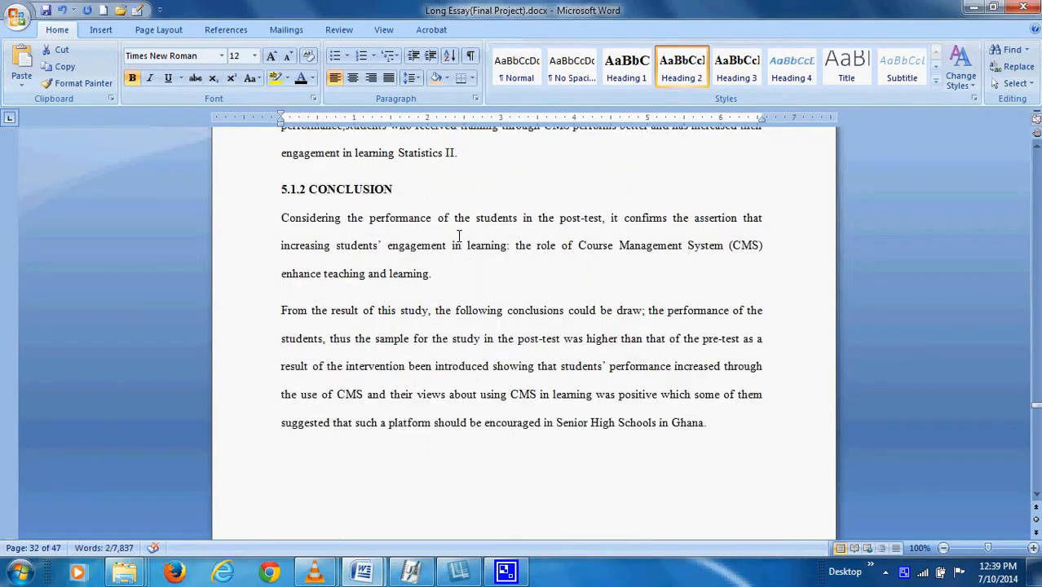
scroll(459, 236, "up", 1)
left_click(333, 261)
left_click(678, 75)
Apply the Heading 1 style to the REFERENCES title.
scroll(411, 241, "down", 6)
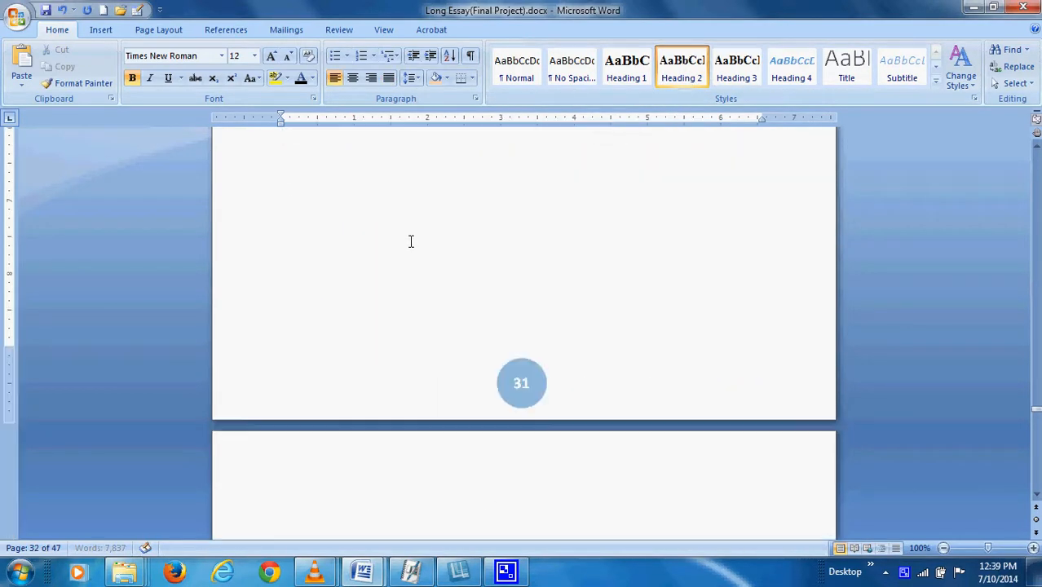
scroll(411, 242, "down", 5)
triple_click(533, 171)
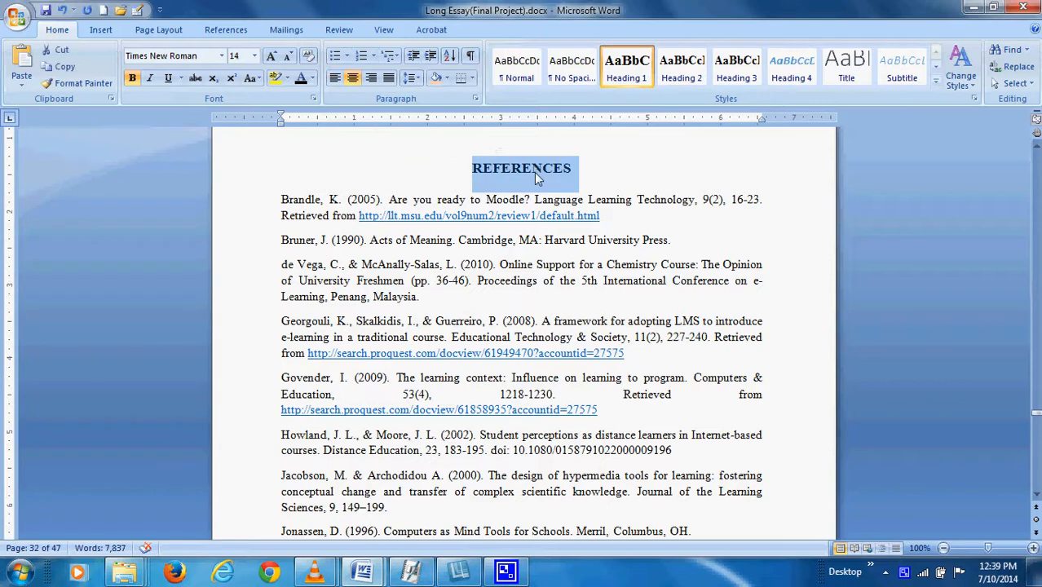
left_click(626, 69)
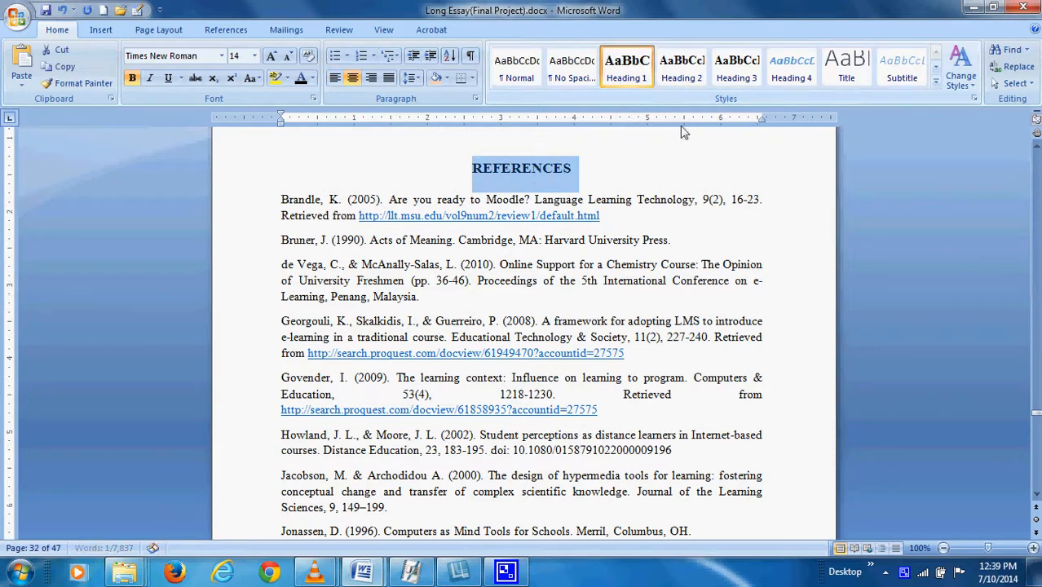
Place the insertion point at the start of the blank page following the ACKNOWLEGEMENT page.
scroll(570, 277, "up", 15)
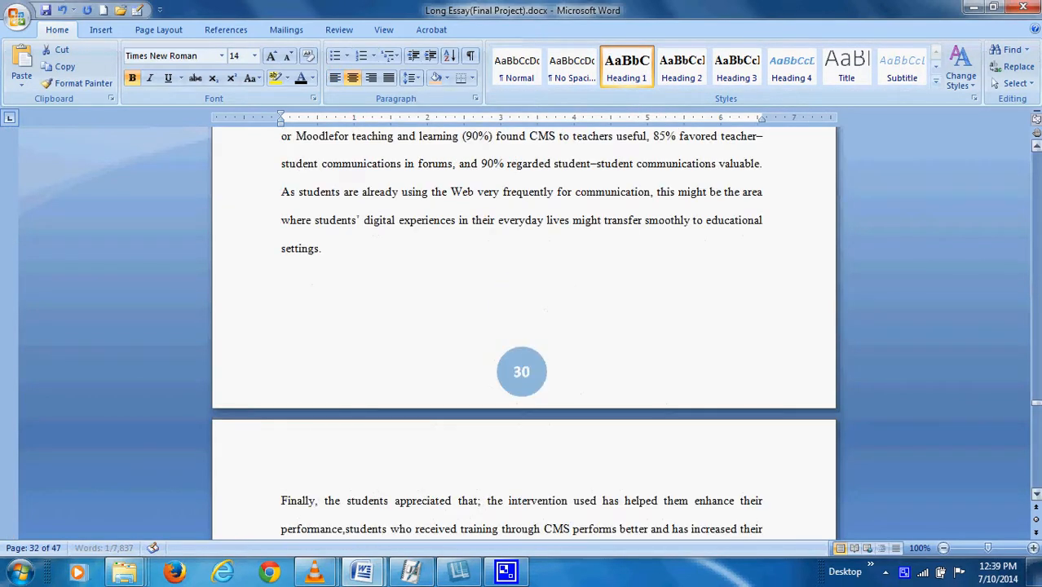
left_click_drag(1037, 401, 1037, 157)
scroll(654, 333, "down", 20)
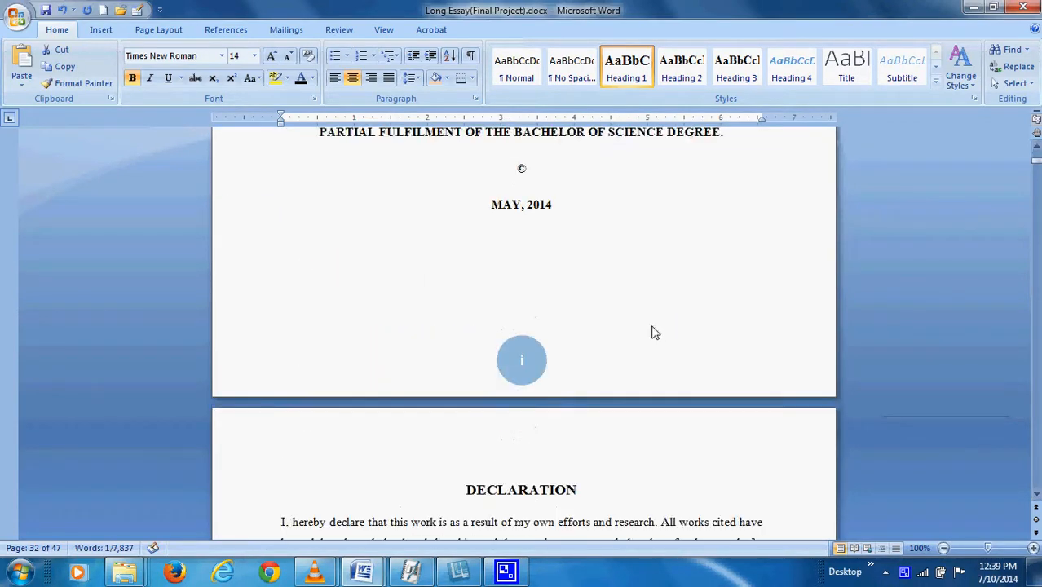
scroll(603, 335, "down", 20)
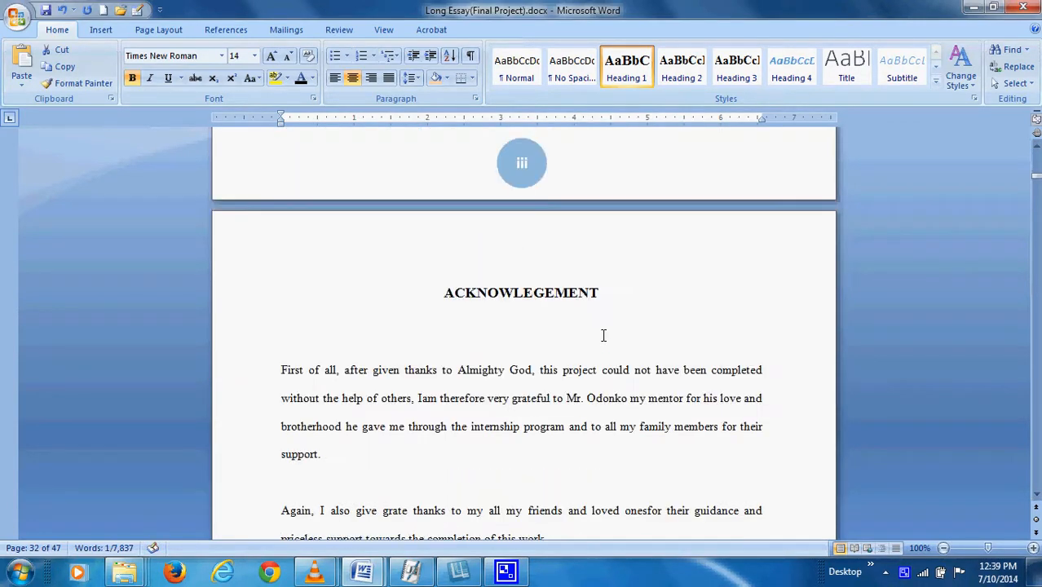
scroll(603, 335, "down", 8)
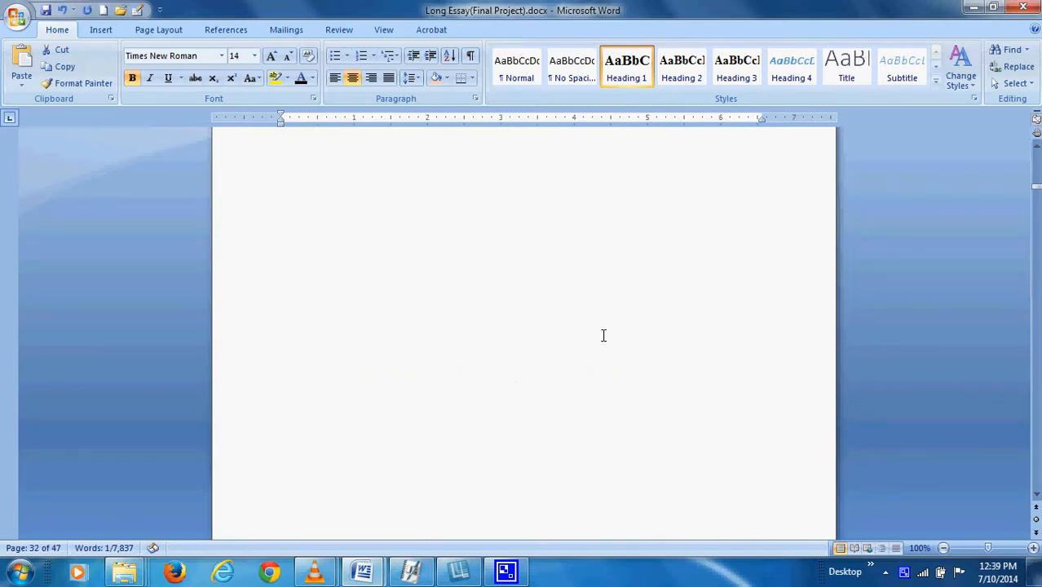
scroll(381, 323, "down", 6)
left_click(364, 305)
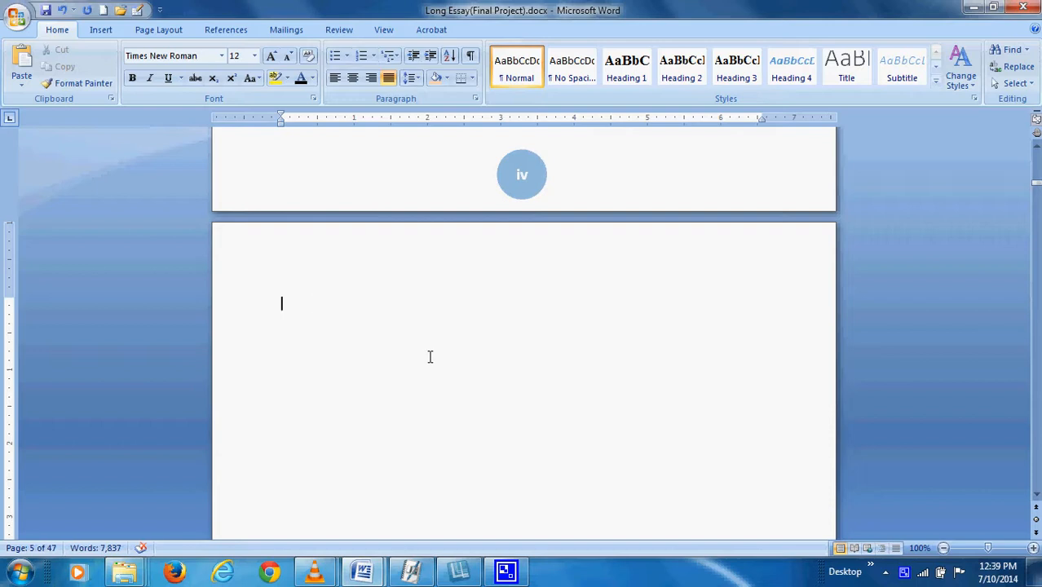
left_click(337, 31)
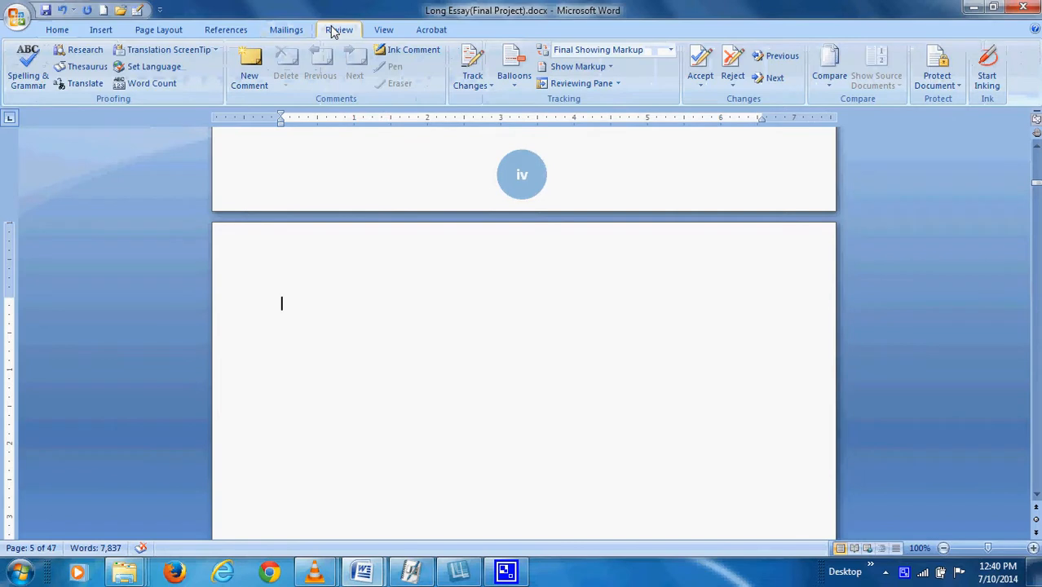
left_click(222, 30)
left_click(59, 33)
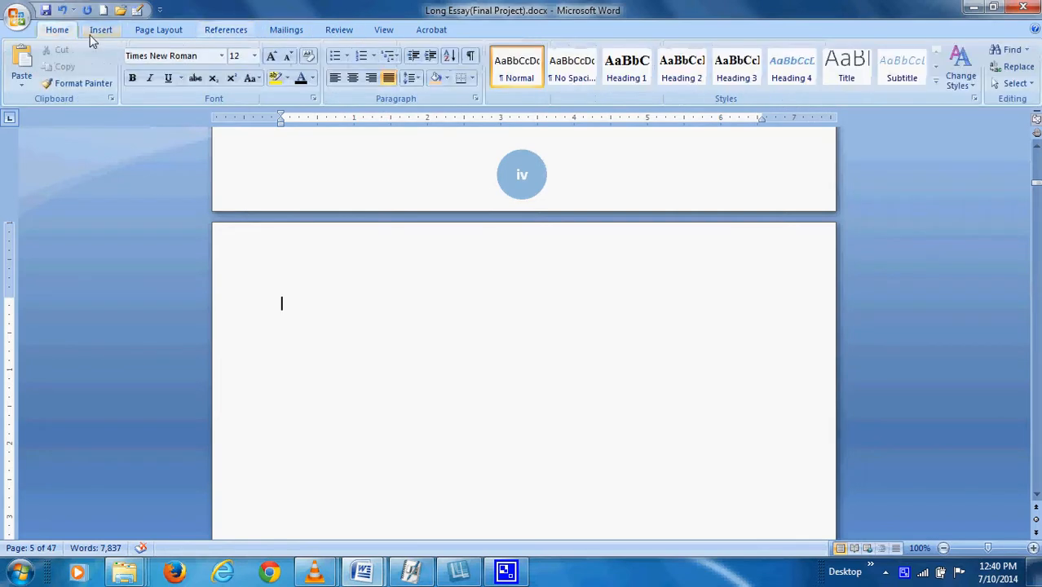
left_click(96, 33)
Insert a custom table of contents on the blank page using the Formal format.
left_click(225, 33)
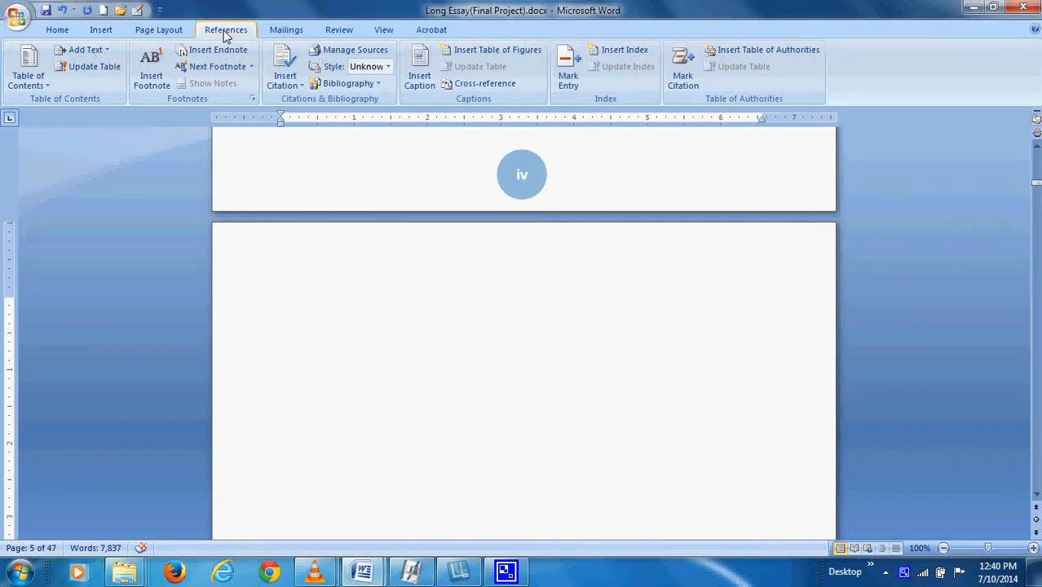
left_click(47, 87)
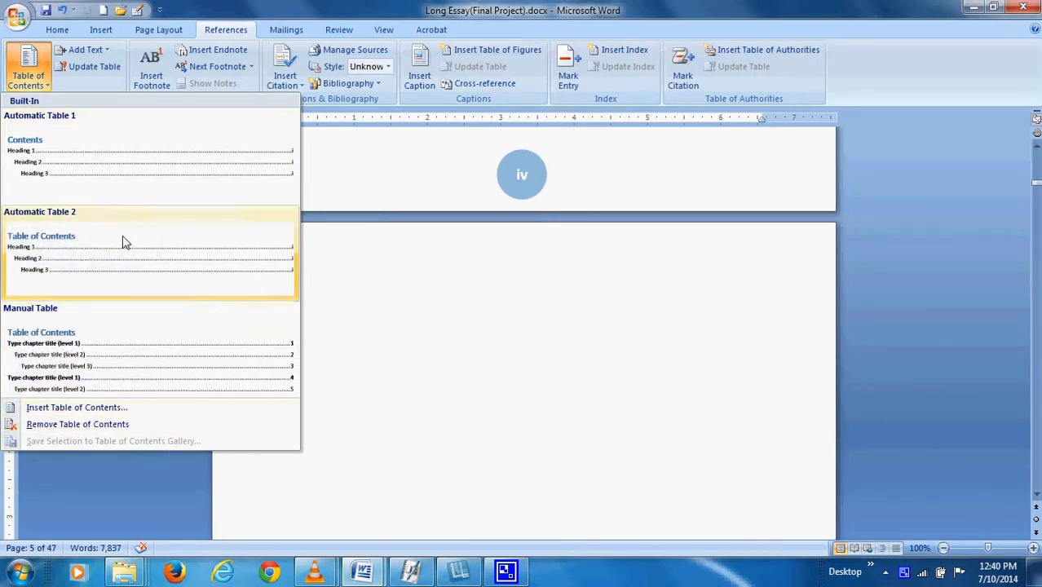
left_click(82, 408)
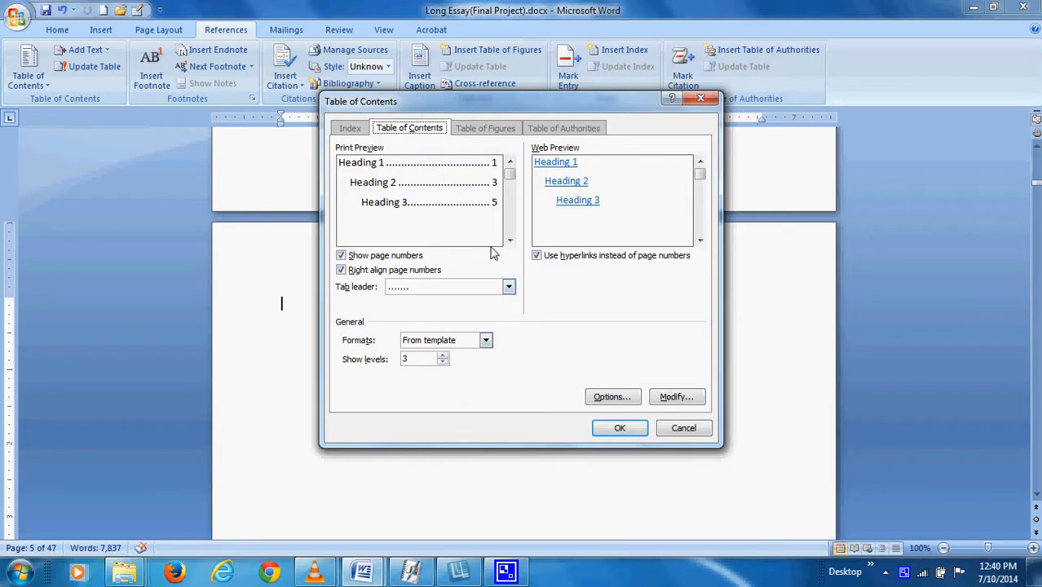
left_click(484, 341)
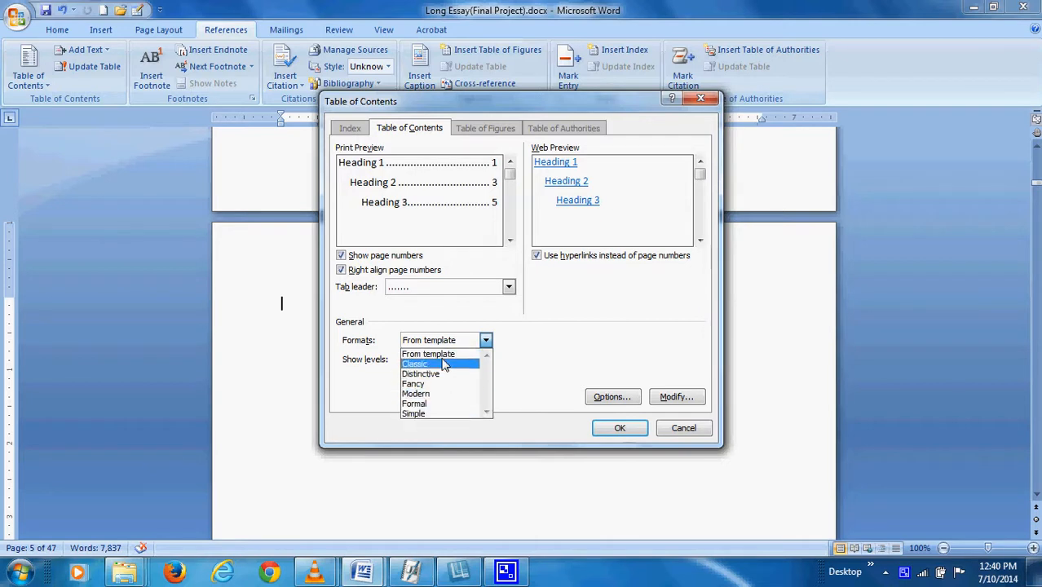
left_click(432, 404)
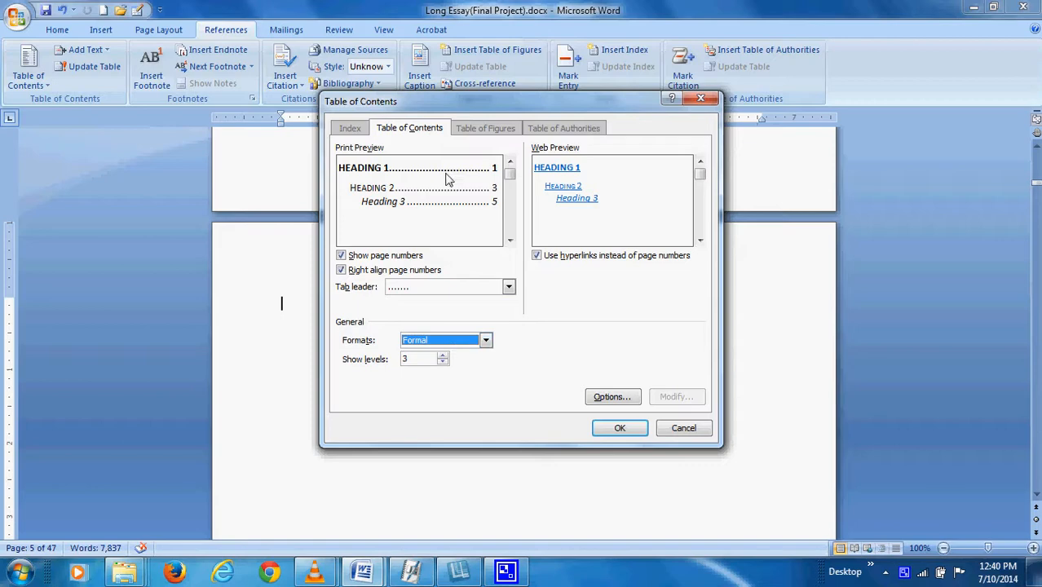
left_click(612, 428)
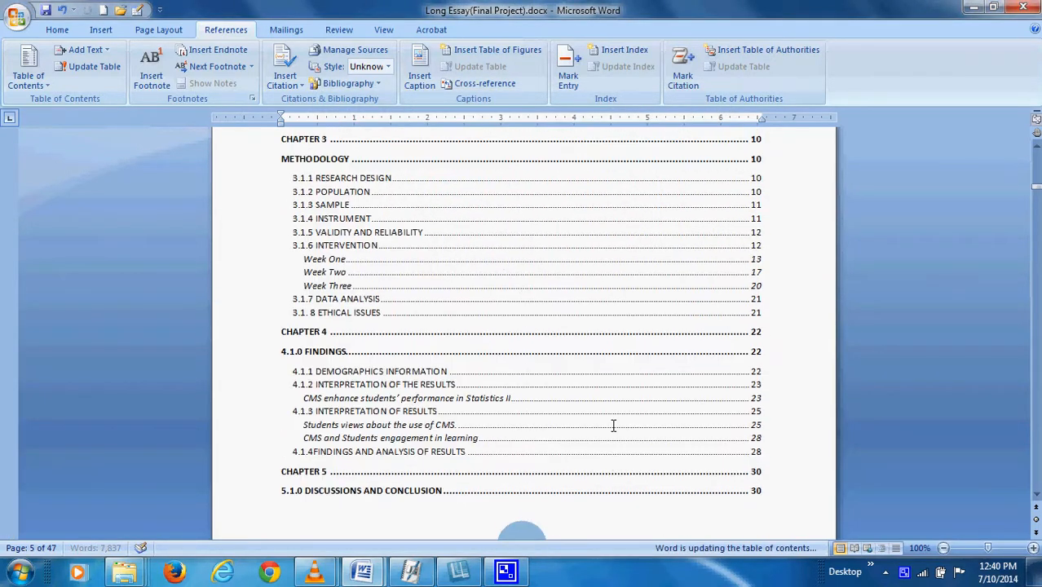
Examine the inserted table of contents, checking its entries and page numbers from DECLARATION to APPENDIX D.
scroll(614, 424, "up", 4)
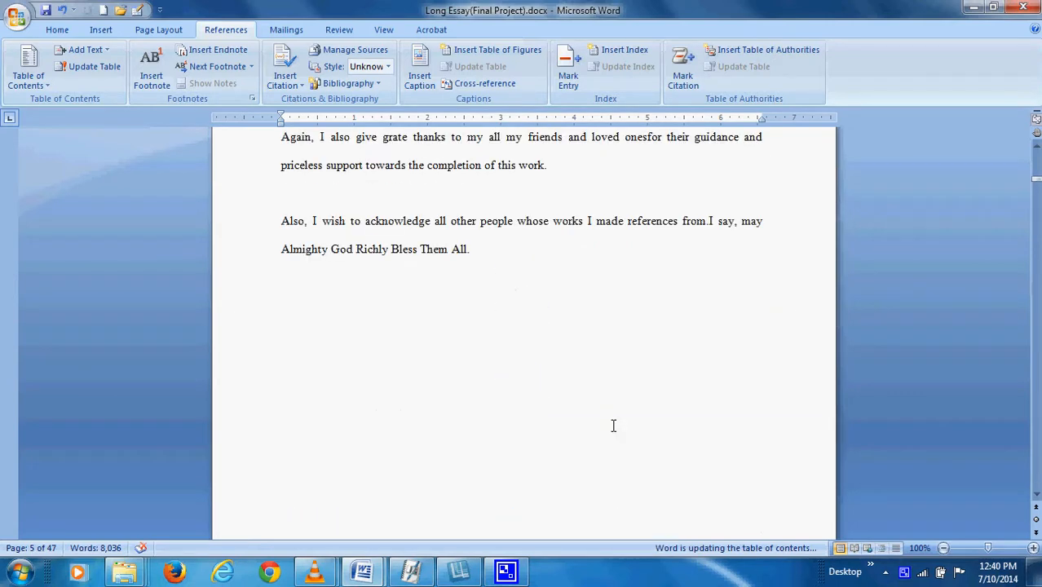
scroll(613, 424, "down", 13)
scroll(391, 326, "down", 15)
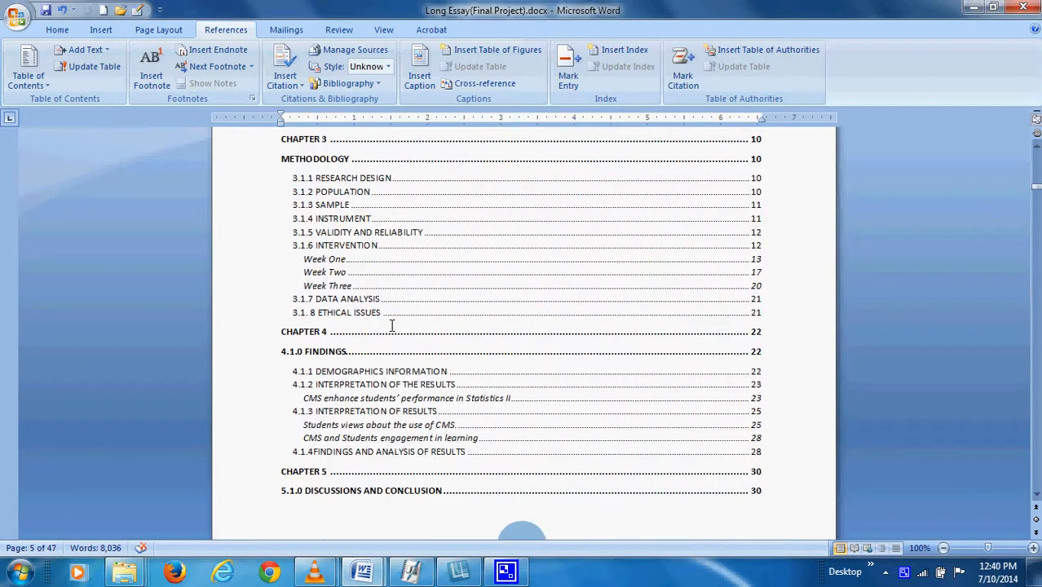
scroll(392, 326, "up", 15)
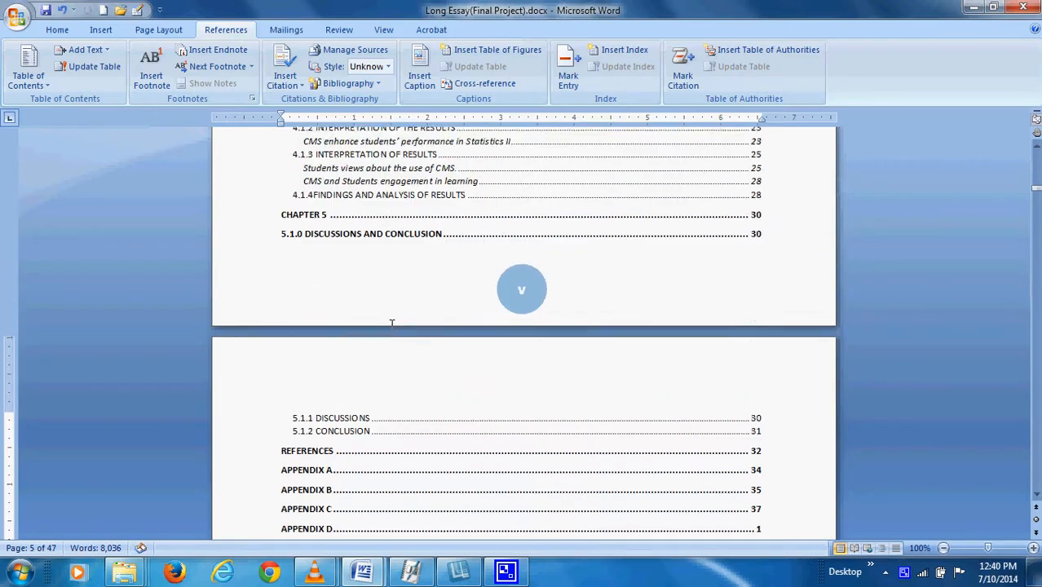
scroll(392, 326, "up", 1)
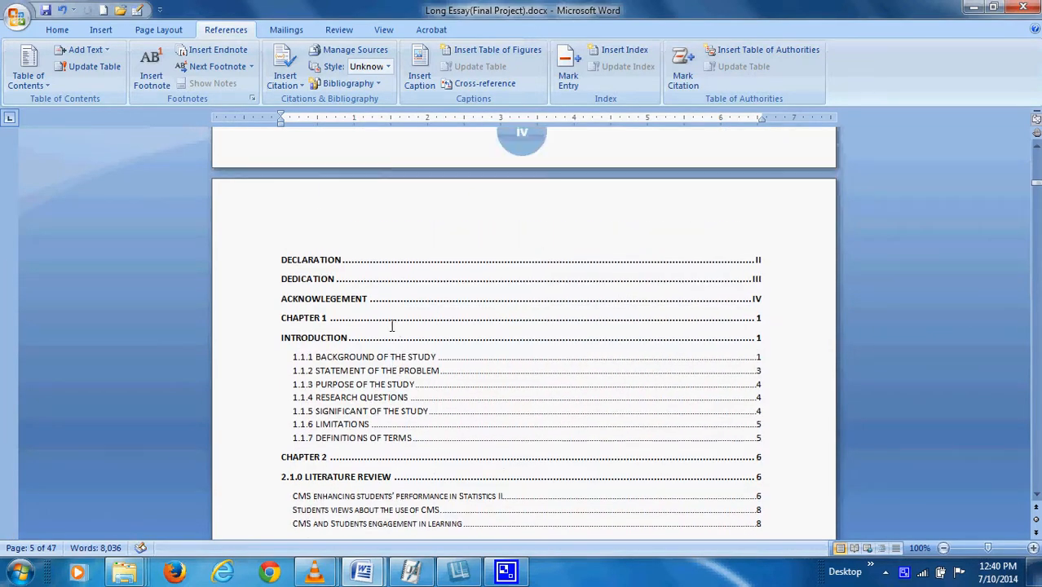
scroll(391, 358, "down", 1)
scroll(392, 371, "up", 2)
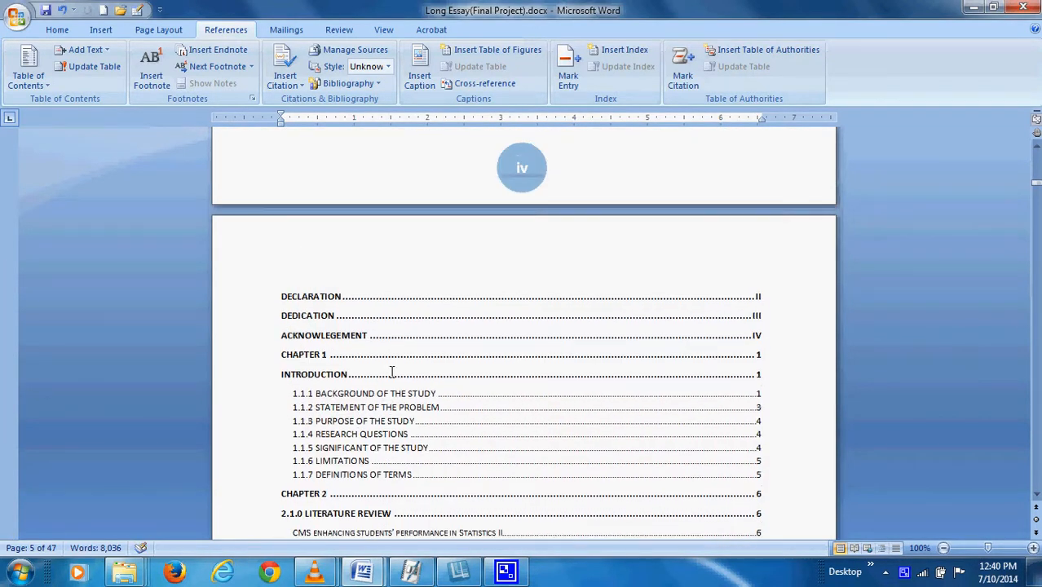
scroll(392, 371, "down", 1)
Set all the table of contents entries, from DECLARATION through APPENDIX D, to Times New Roman at size 12.
left_click(282, 260)
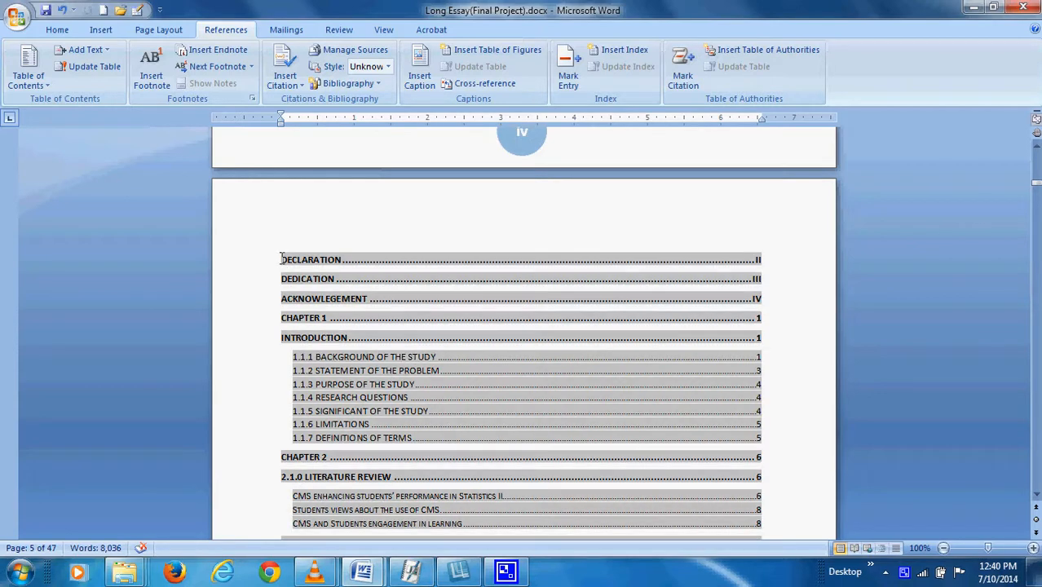
left_click_drag(281, 260, 525, 434)
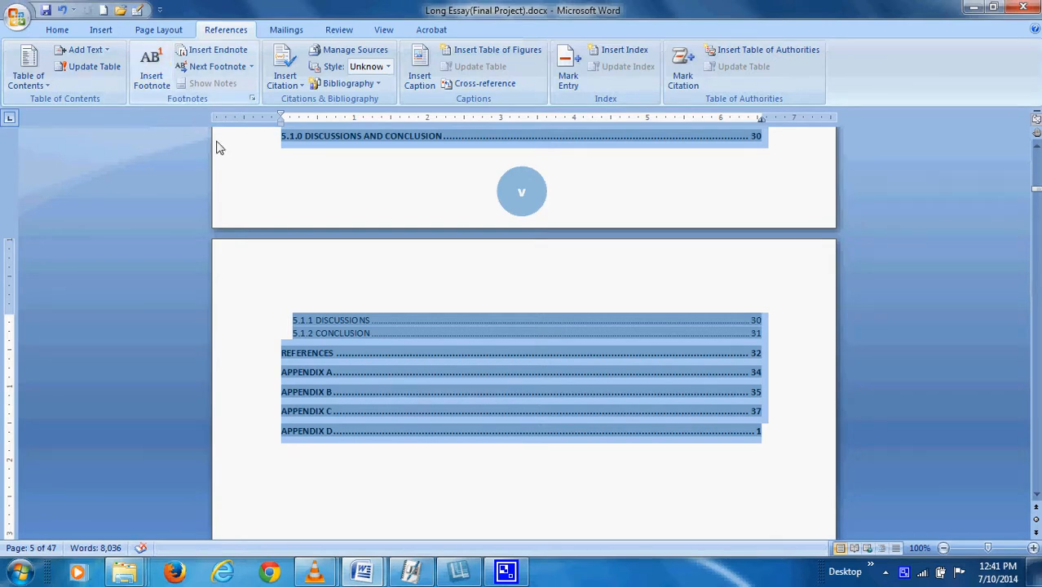
left_click(57, 29)
left_click(221, 56)
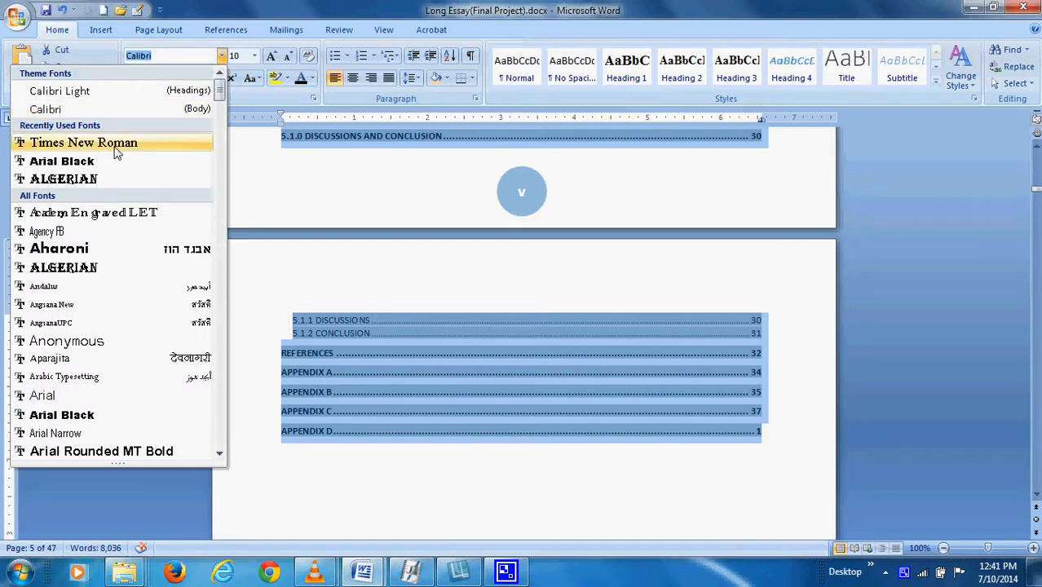
left_click(81, 142)
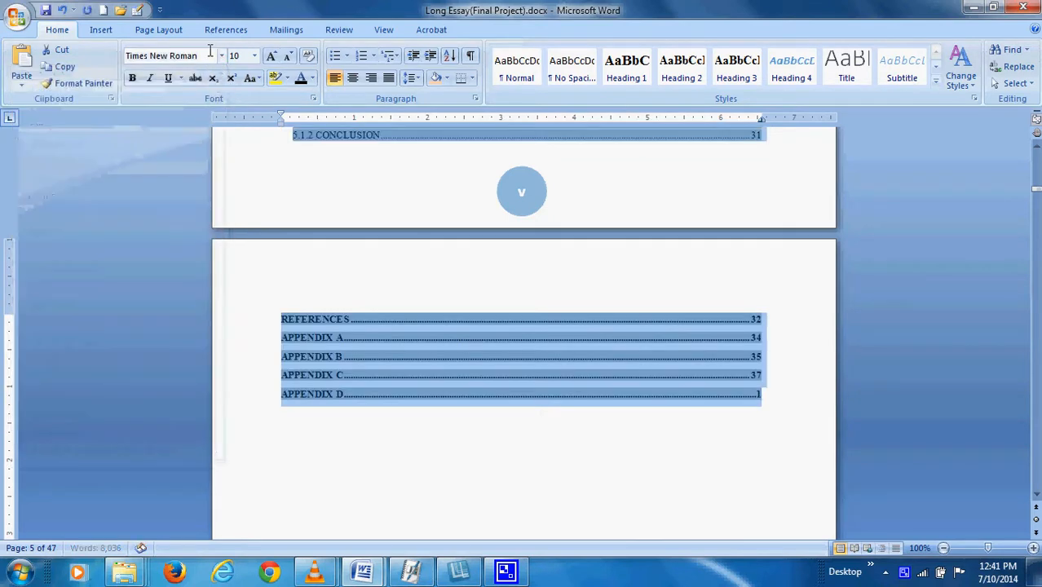
left_click(254, 55)
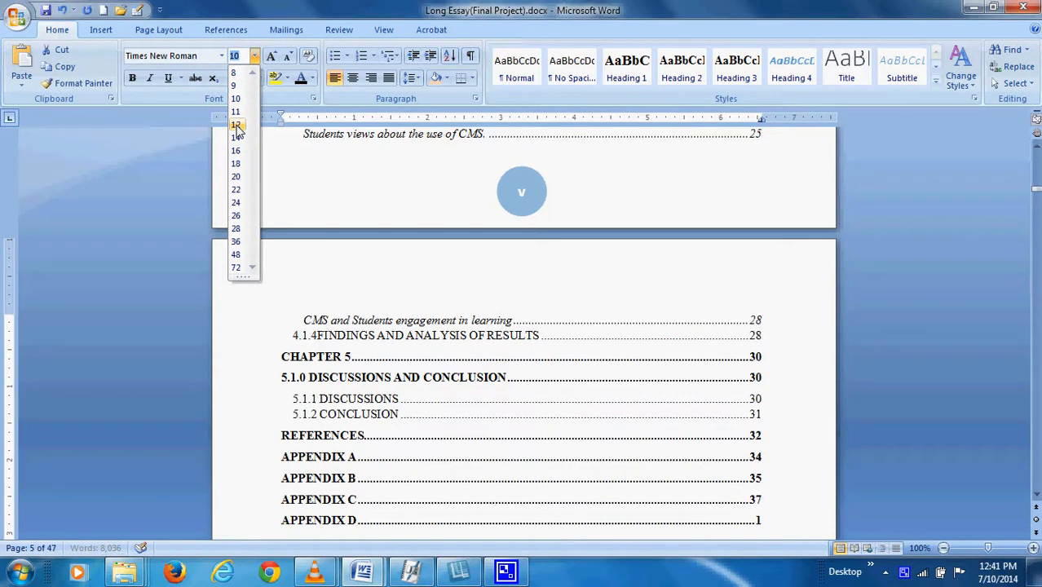
left_click(237, 125)
Add the title TABLE OF CONTENT on a new line above the DECLARATION entry and centre it.
scroll(493, 288, "up", 15)
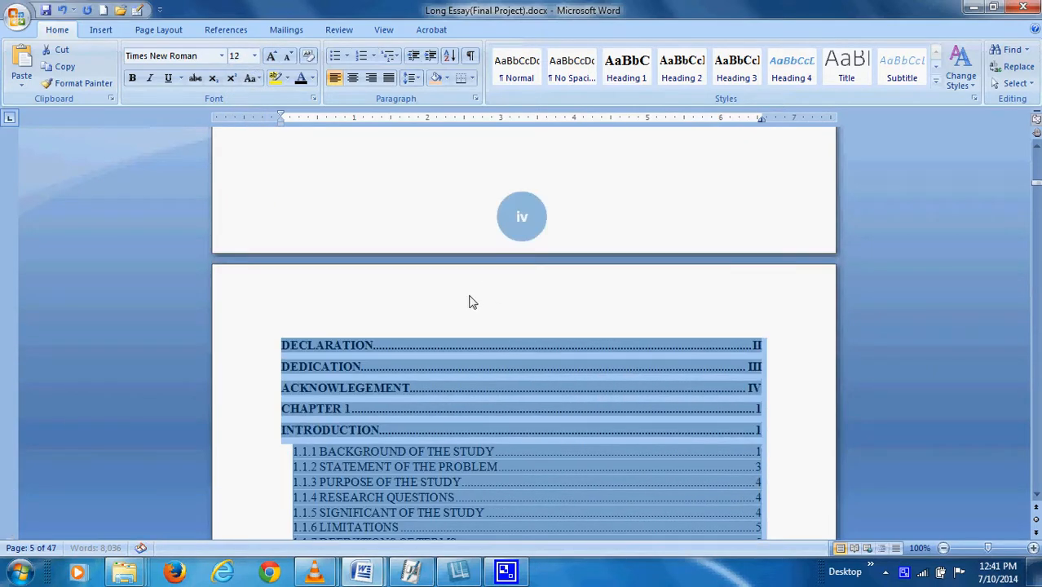
left_click(469, 302)
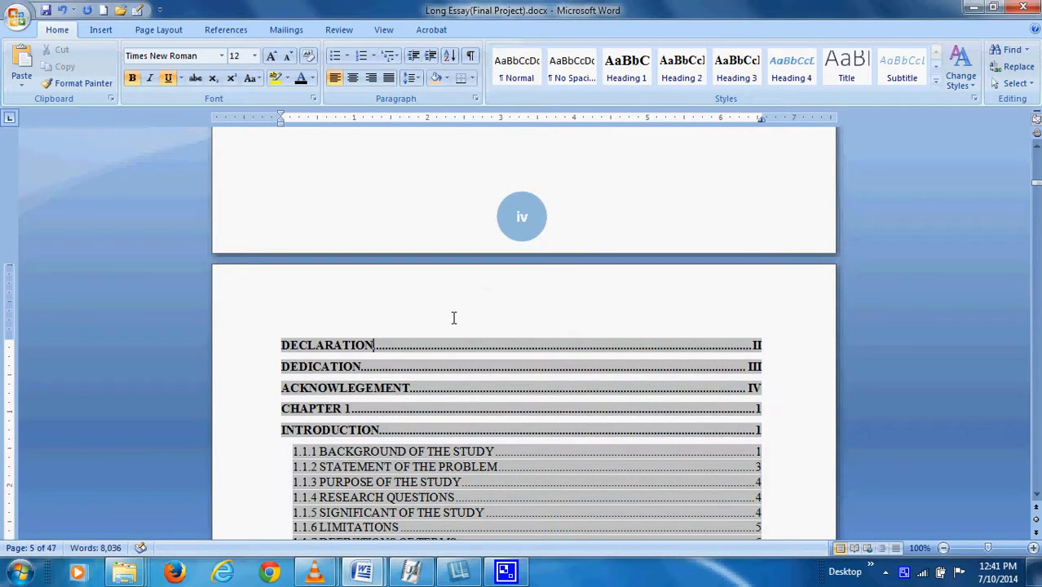
left_click(284, 336)
key("Return")
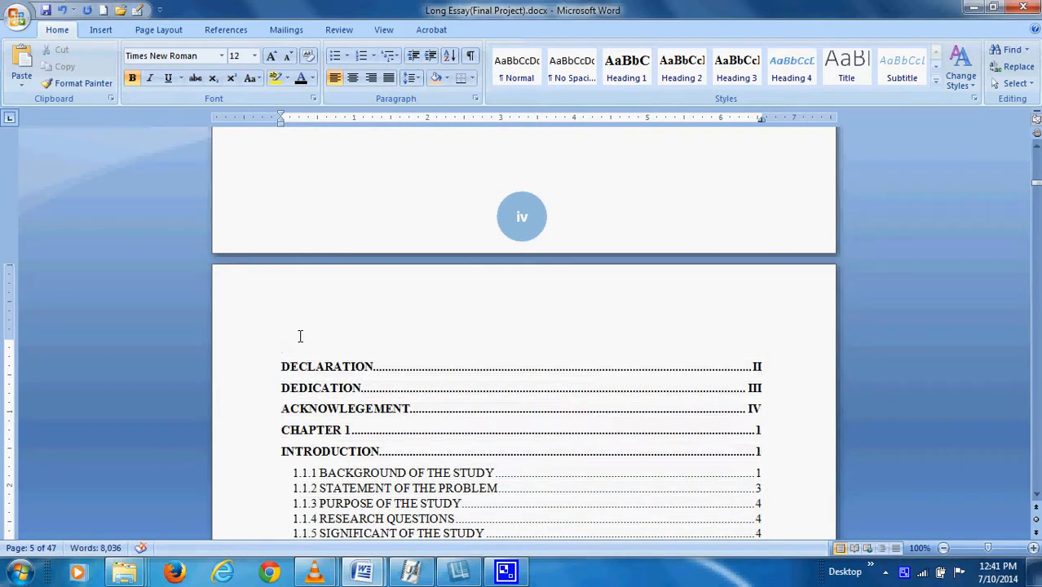
type("TABLE OF CONTENT")
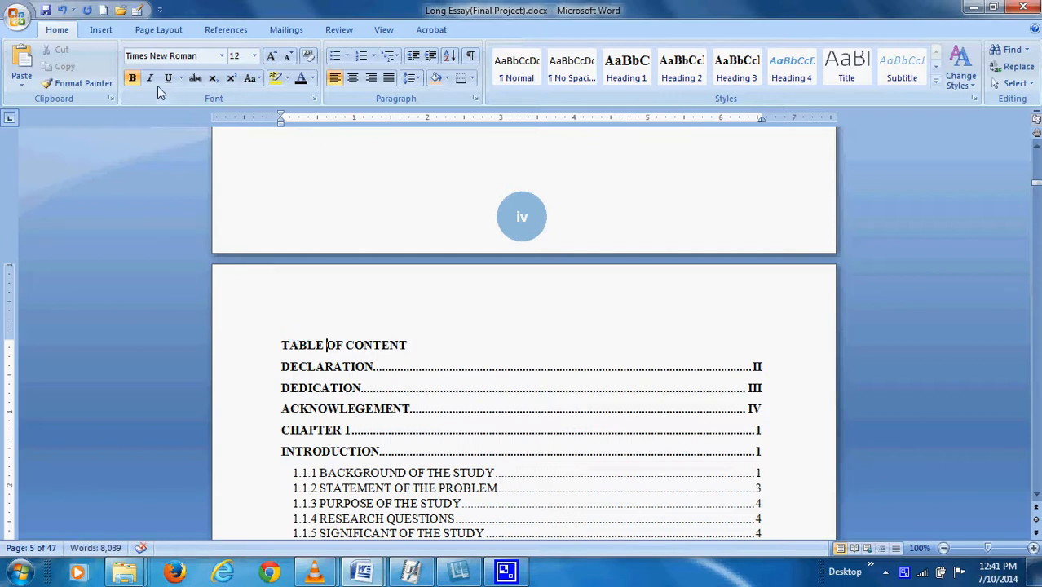
left_click(353, 78)
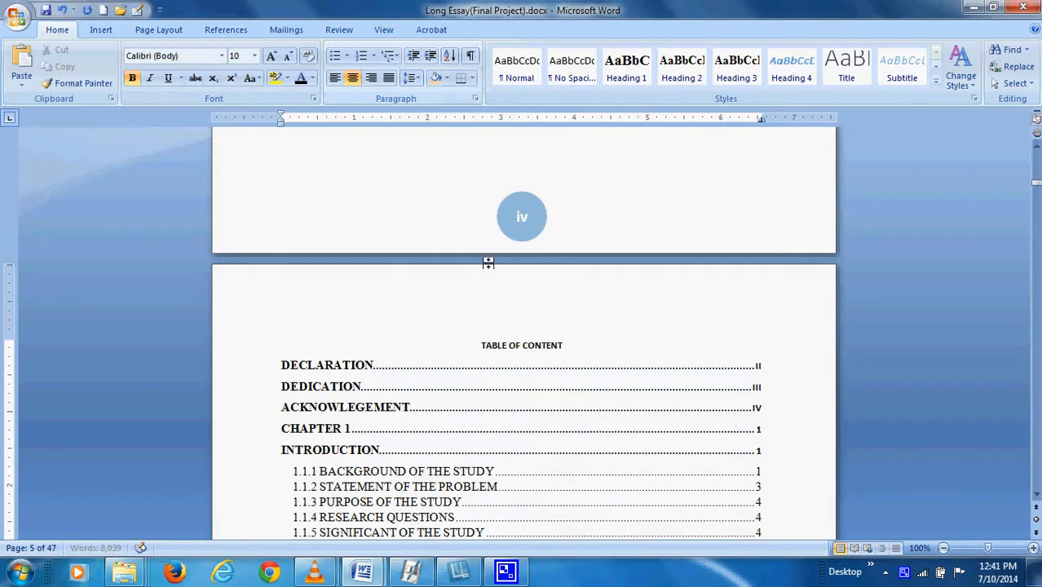
Format the TABLE OF CONTENT title in Times New Roman at size 18.
left_click_drag(566, 345, 483, 341)
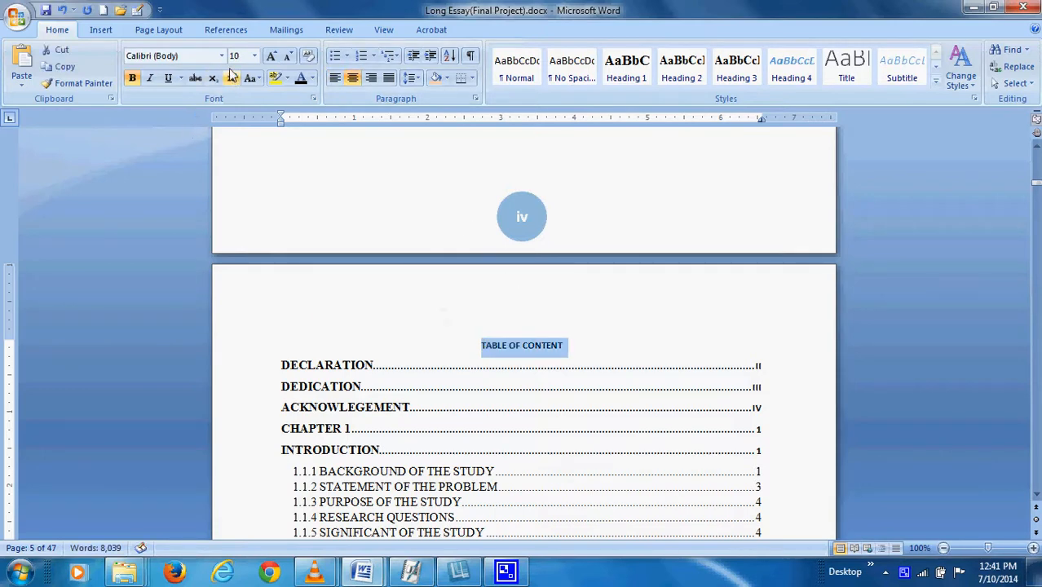
left_click(221, 56)
left_click(96, 144)
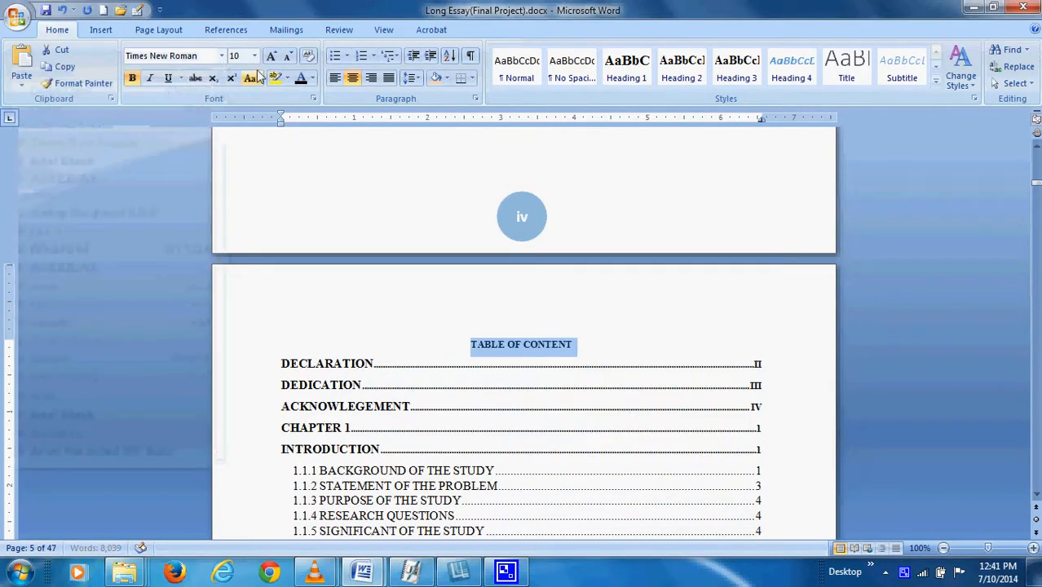
left_click(254, 56)
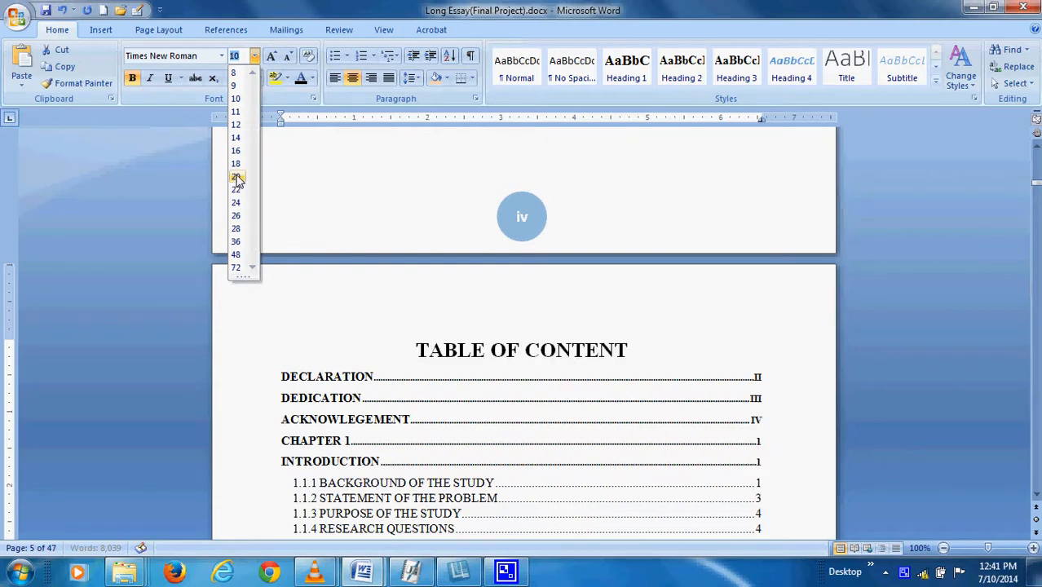
left_click(236, 163)
Review the formatted table of contents down to the APPENDIX D entry.
scroll(531, 327, "down", 5)
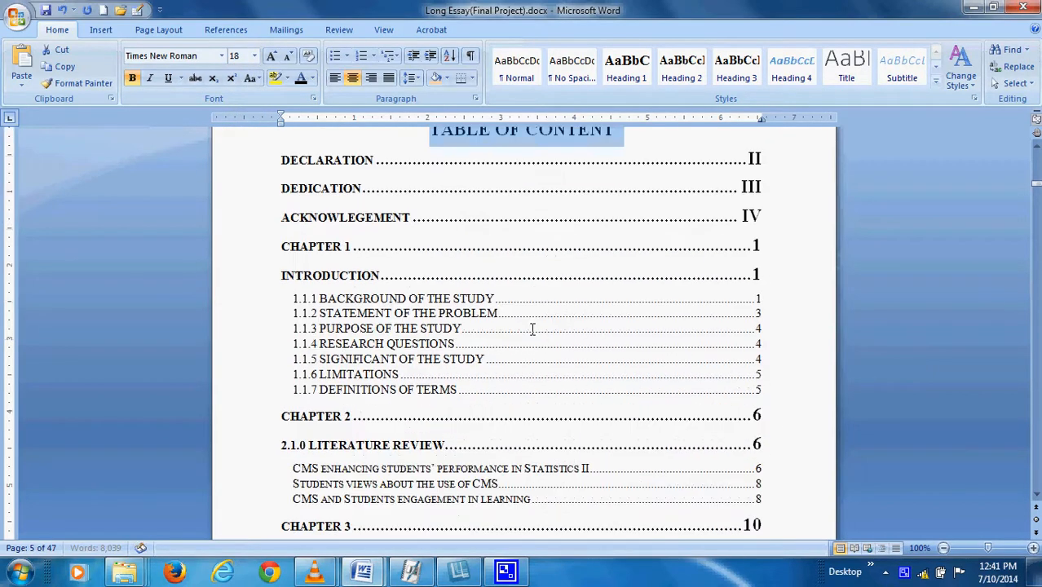
scroll(531, 328, "down", 15)
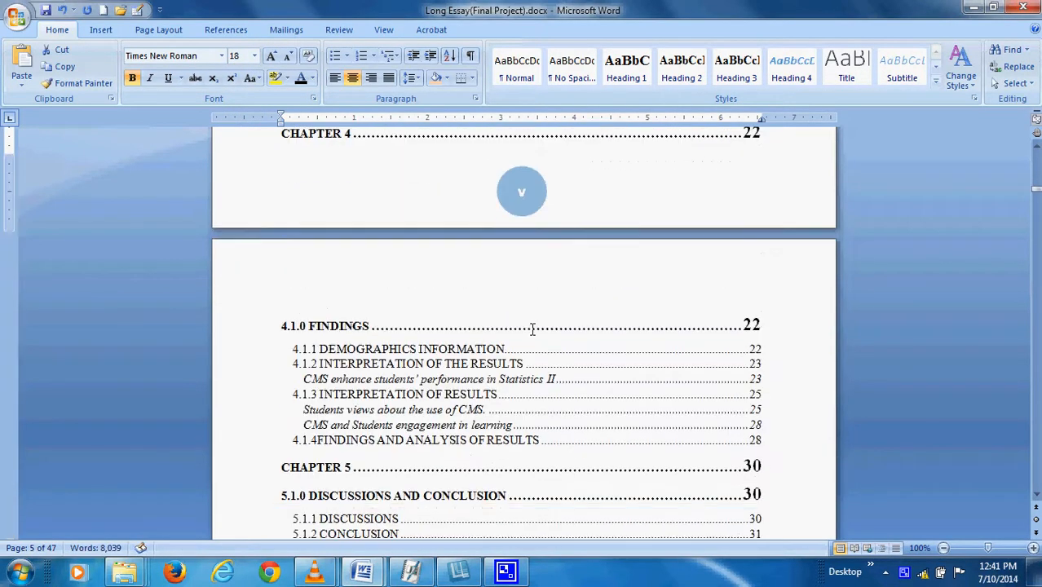
scroll(531, 328, "down", 17)
scroll(532, 327, "up", 5)
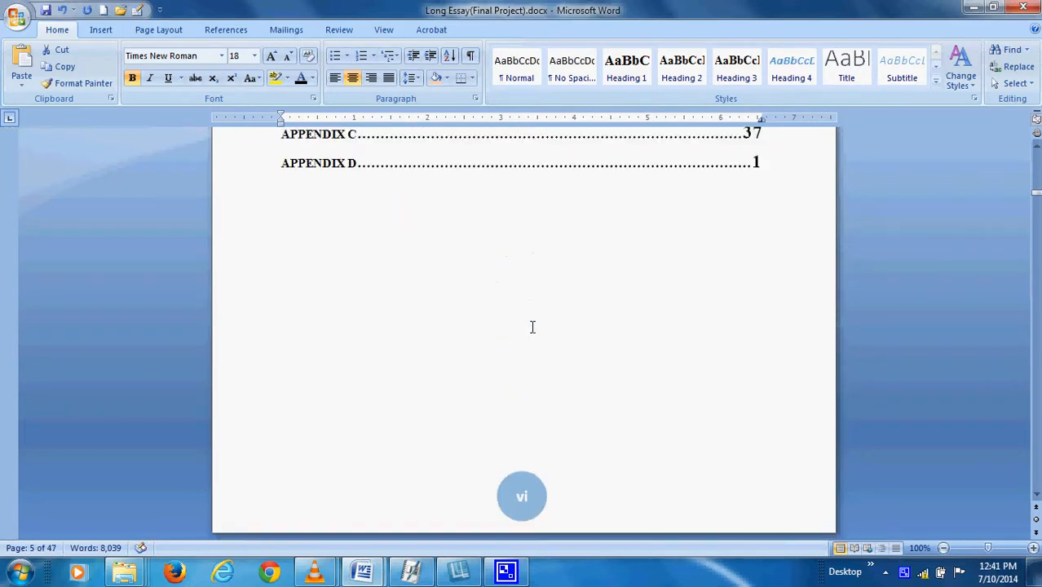
scroll(531, 327, "up", 5)
scroll(531, 327, "down", 12)
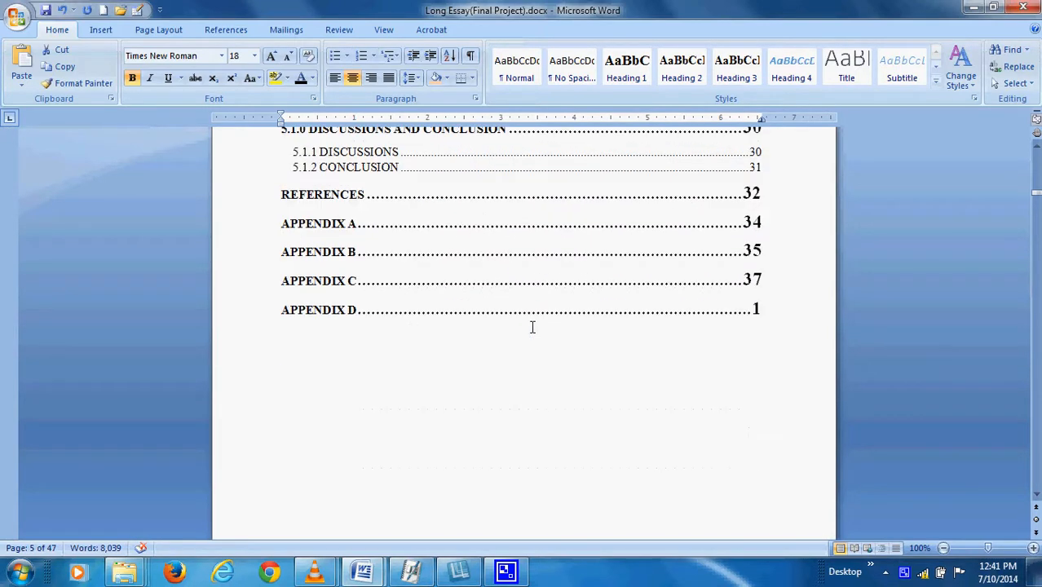
Insert blank lines above the CHAPTER 1 heading to push it onto the following page.
scroll(536, 313, "down", 1)
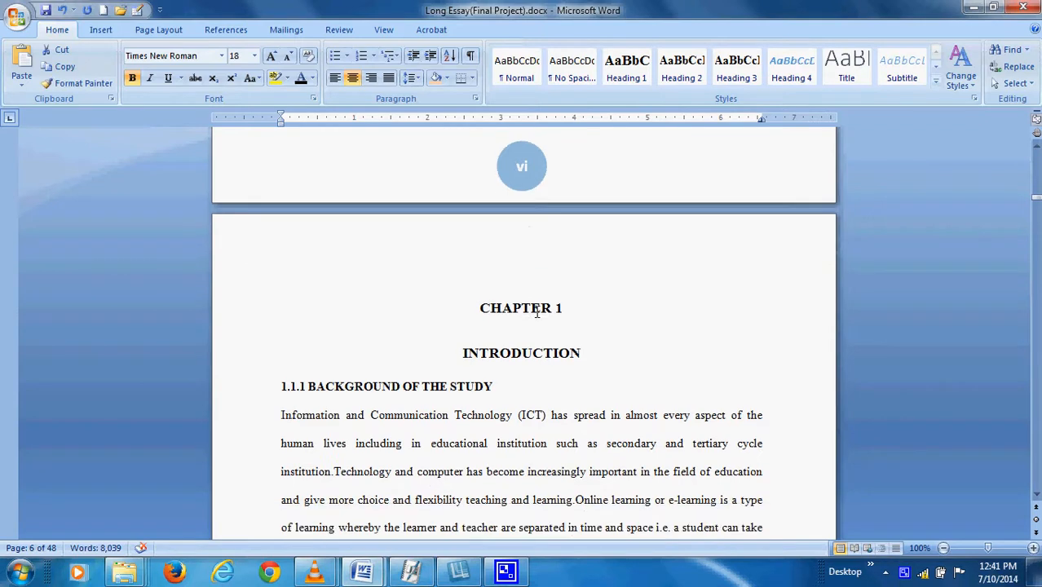
left_click(470, 307)
key("Return")
key("Return")
key("Return")
key("Return")
key("Return")
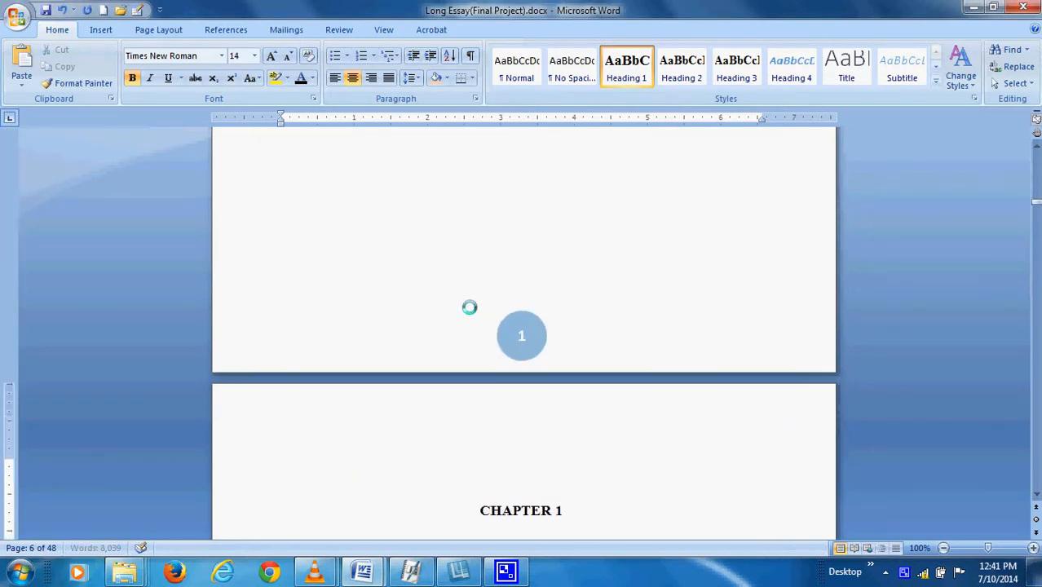
Update the table of contents with the page numbers only option after the CHAPTER 1 heading's move.
scroll(490, 304, "down", 15)
scroll(528, 339, "down", 5)
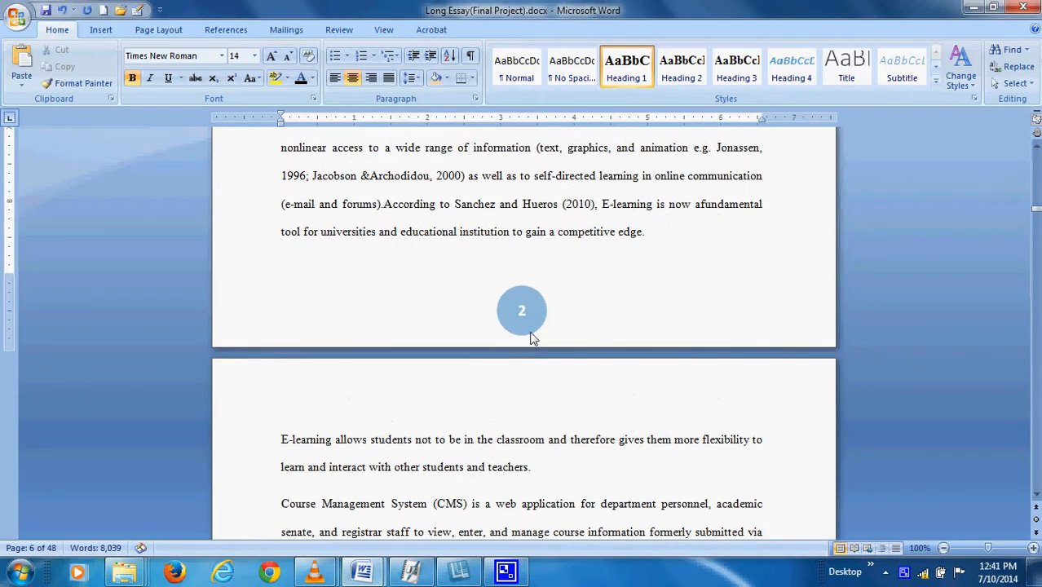
scroll(551, 296, "up", 20)
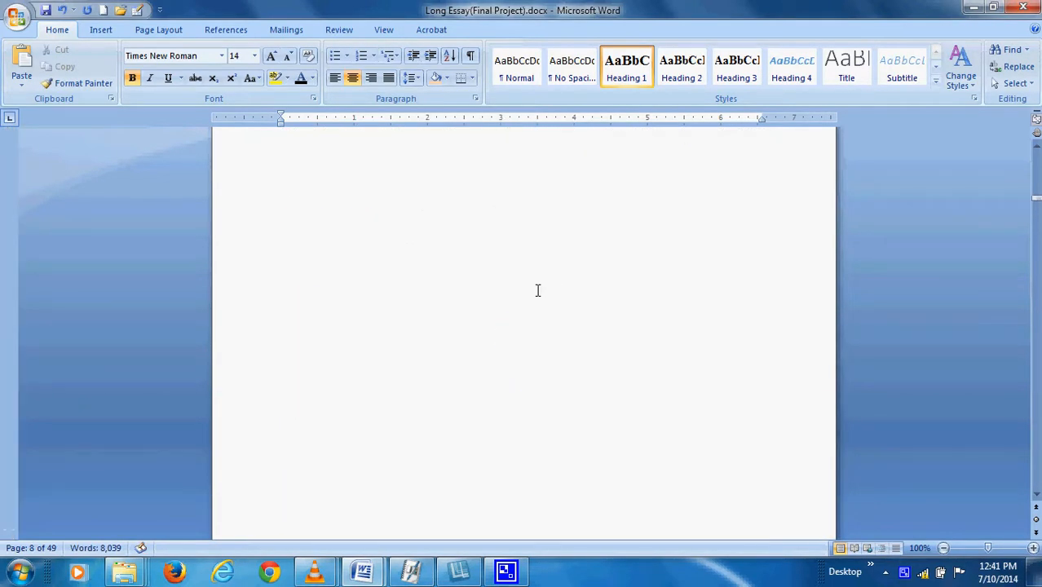
scroll(537, 291, "up", 15)
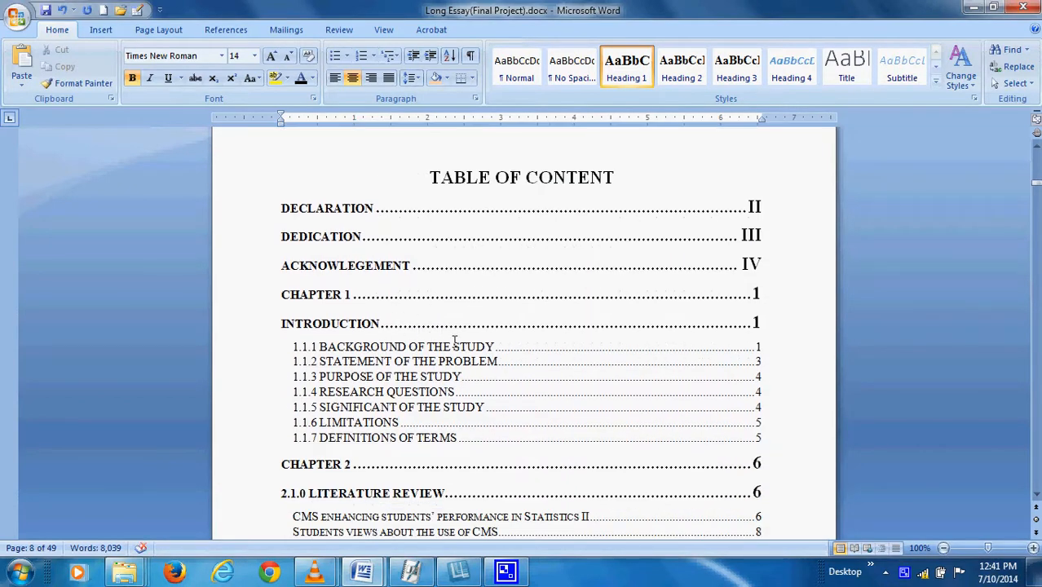
left_click(760, 294)
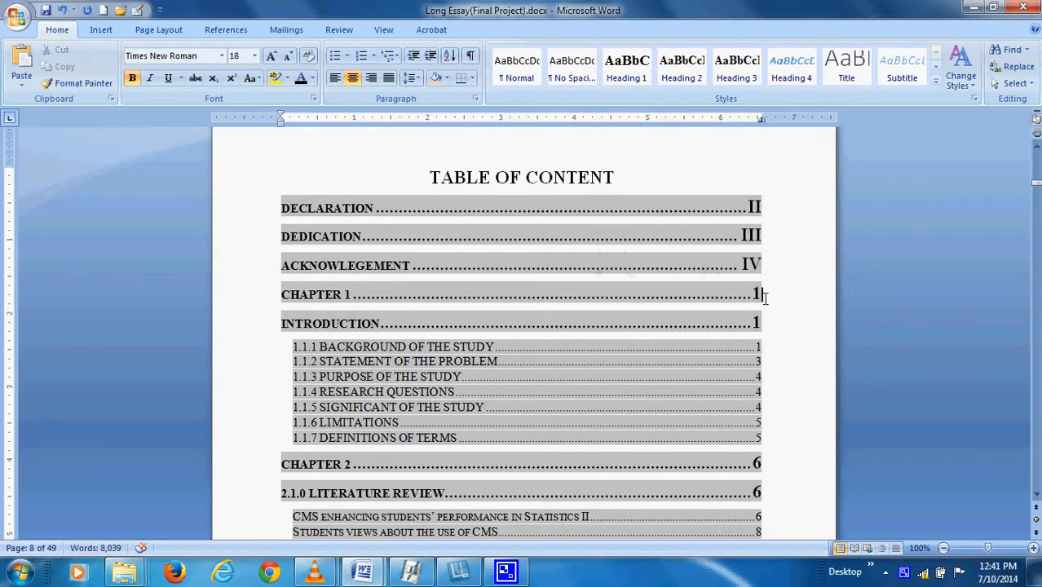
left_click(705, 153)
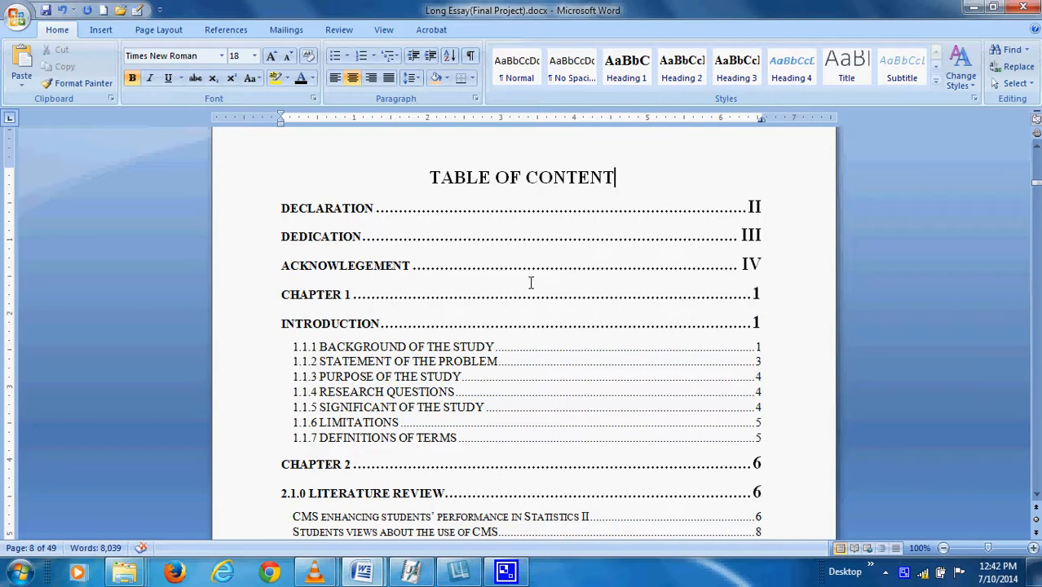
left_click(498, 248)
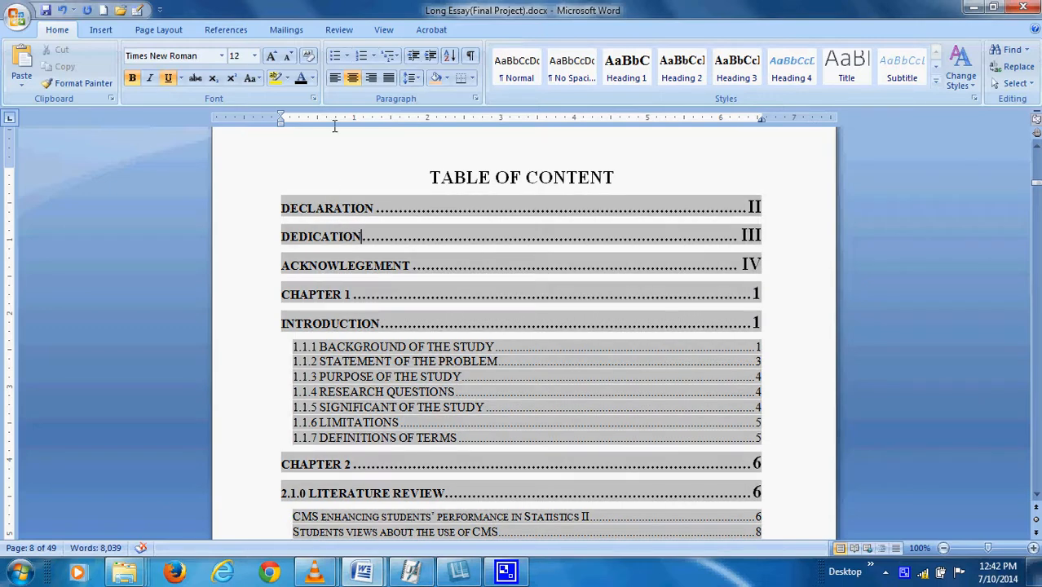
left_click(229, 30)
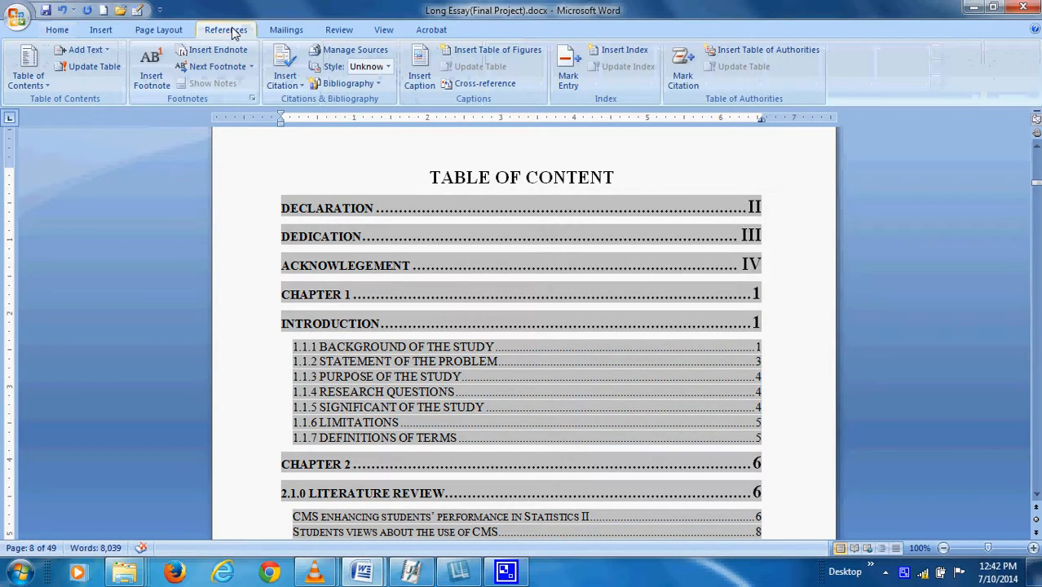
left_click(85, 71)
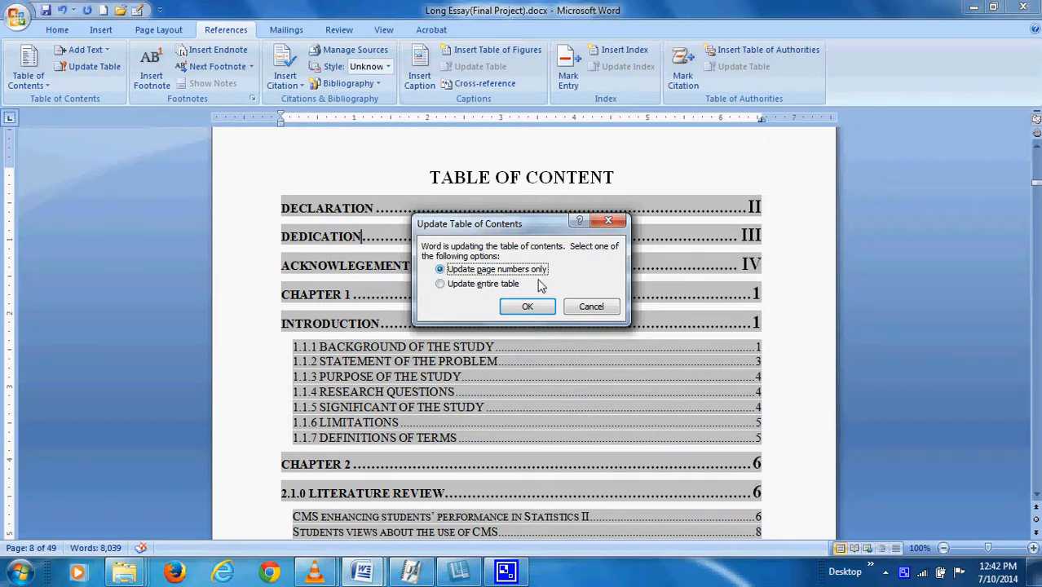
left_click(526, 306)
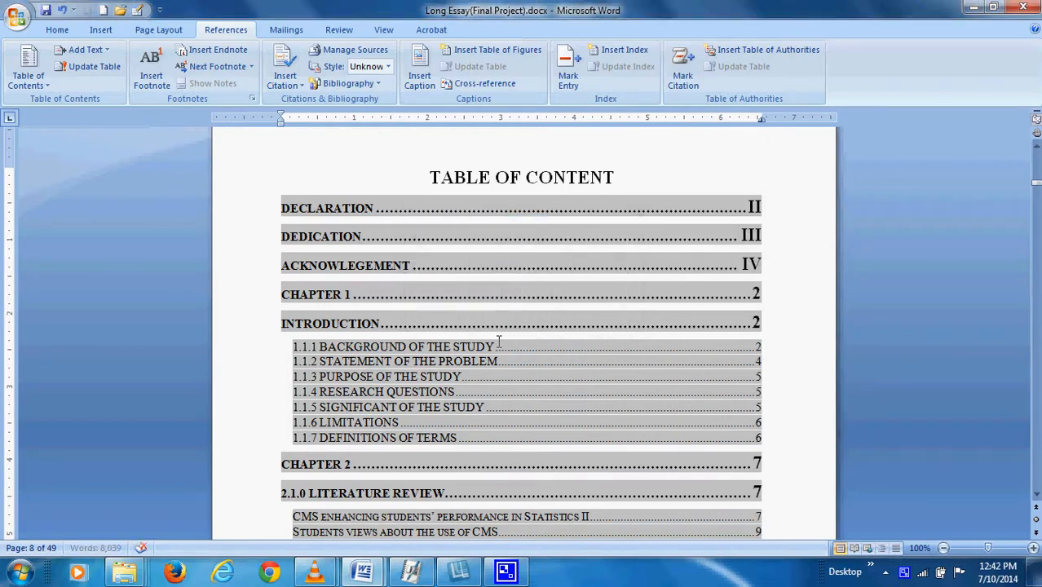
Compare the updated page number of the CHAPTER 1 entry with the page on which that chapter starts.
left_click(778, 299)
left_click(678, 159)
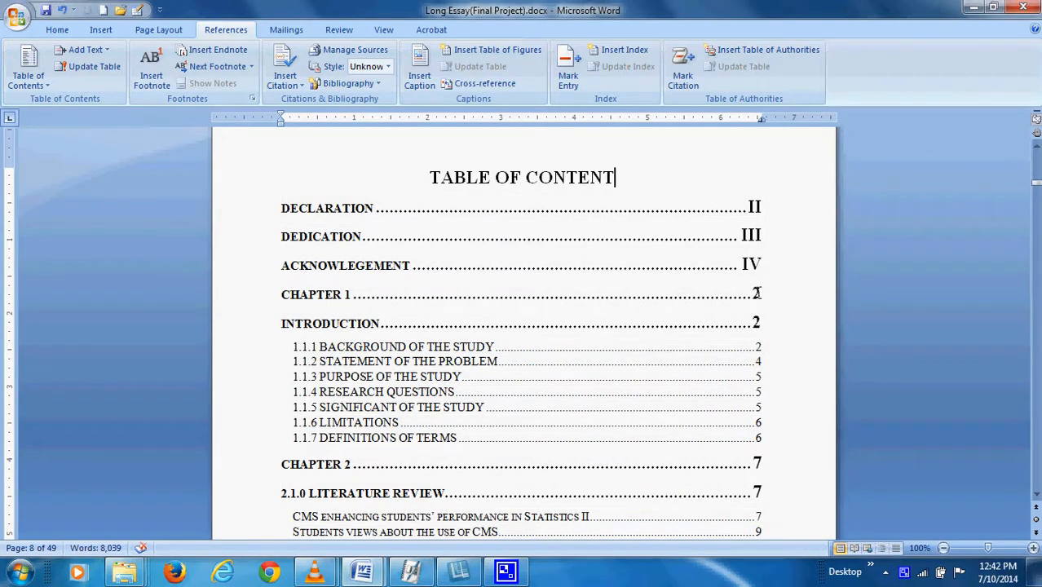
left_click(756, 292)
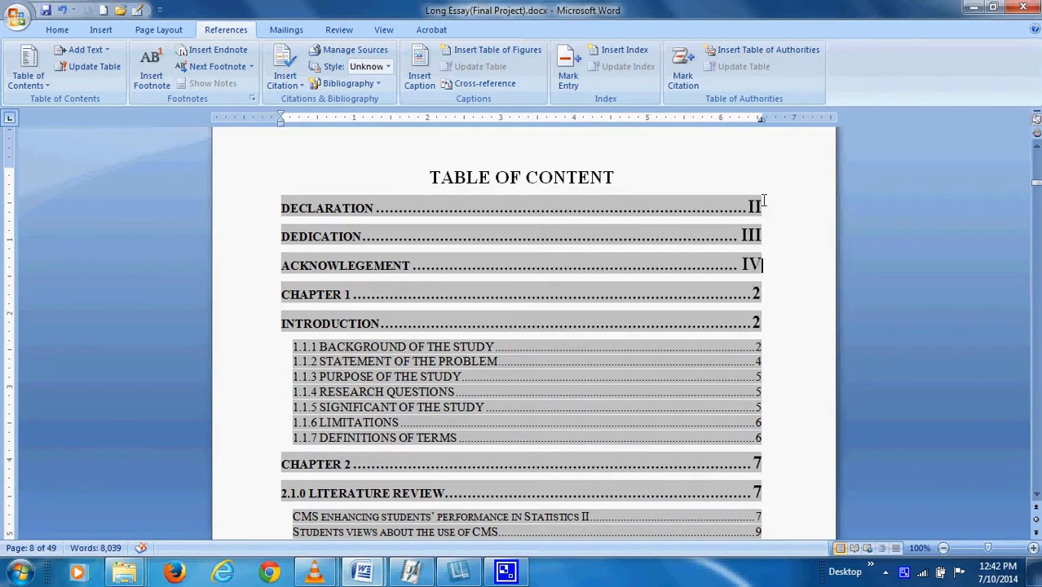
left_click(726, 179)
scroll(712, 384, "down", 15)
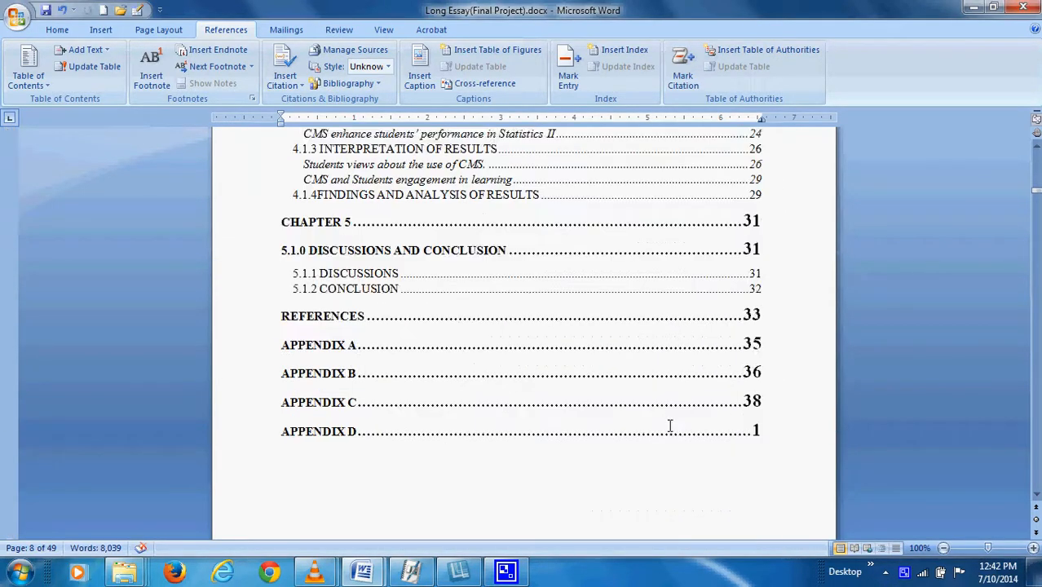
scroll(669, 426, "down", 20)
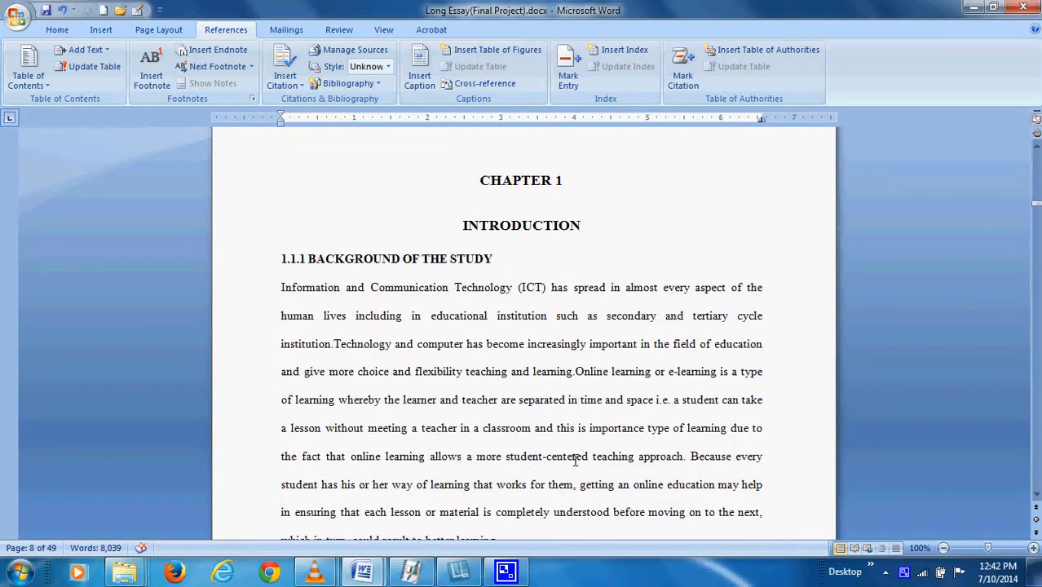
scroll(576, 460, "down", 10)
scroll(689, 327, "up", 15)
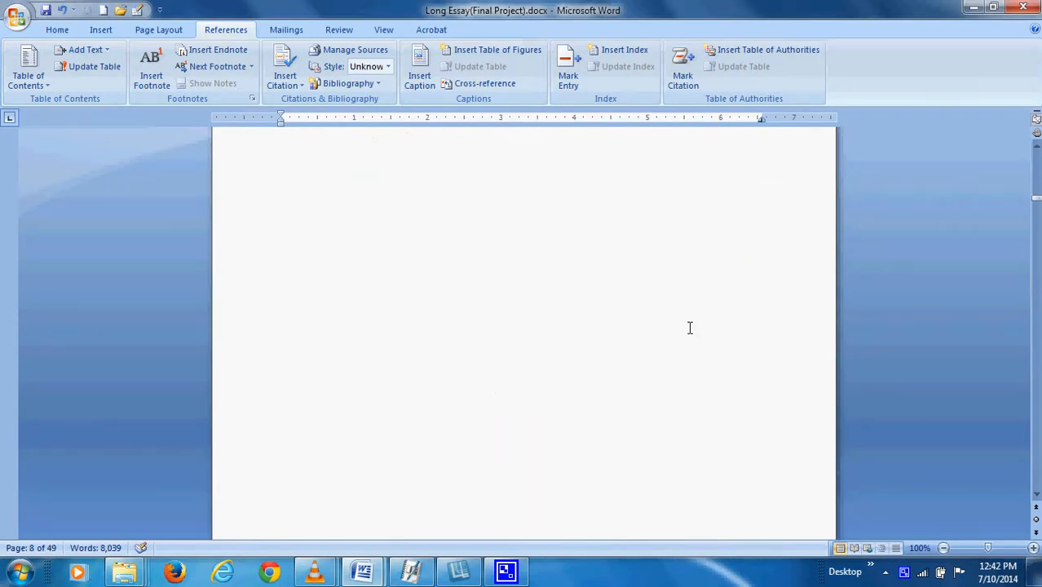
scroll(689, 328, "up", 5)
scroll(690, 328, "up", 15)
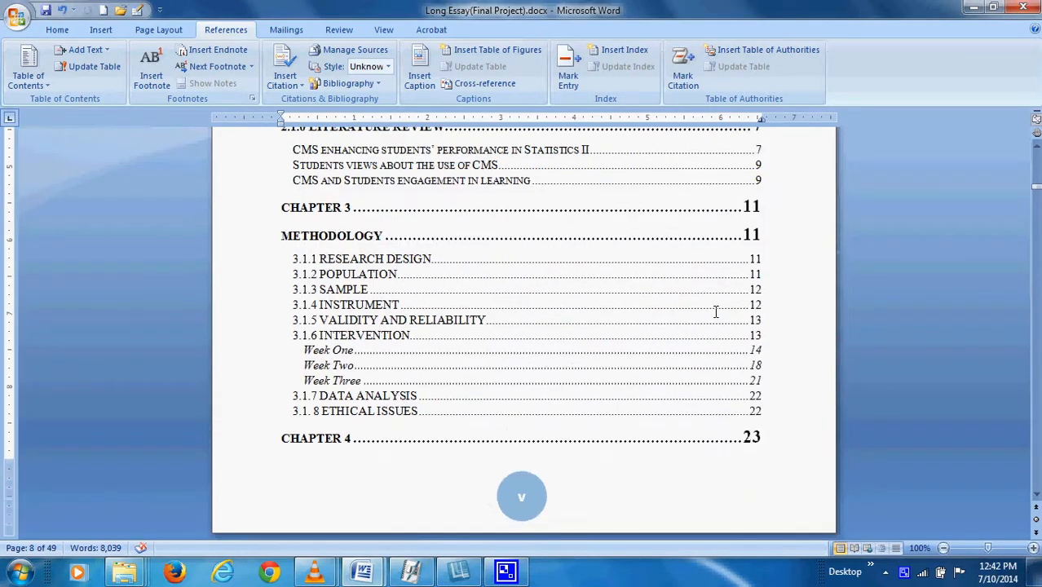
scroll(765, 236, "up", 5)
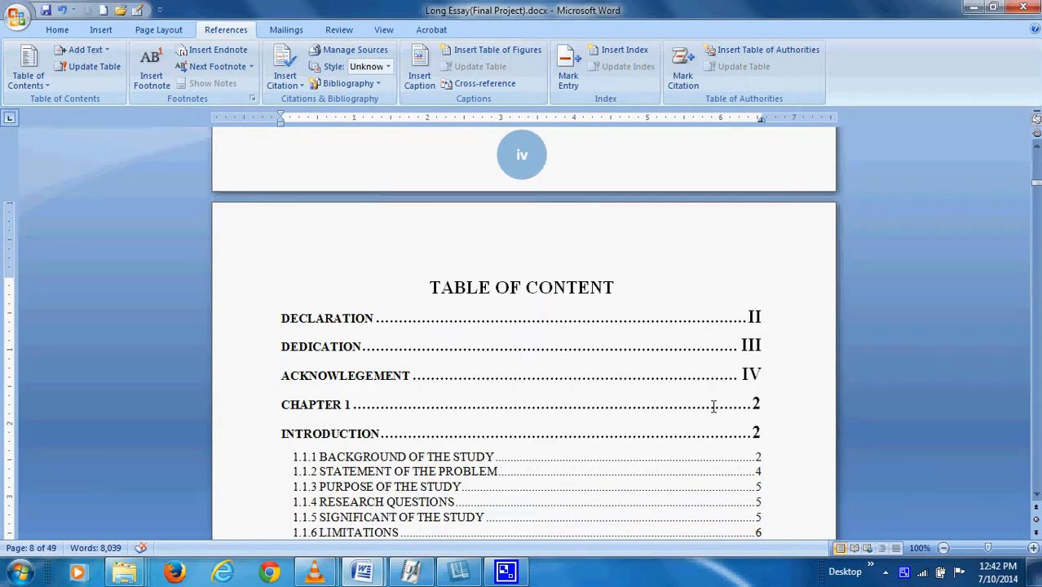
Follow the 4.1.0 FINDINGS entry in the table of contents to its section in the essay.
scroll(520, 375, "down", 6)
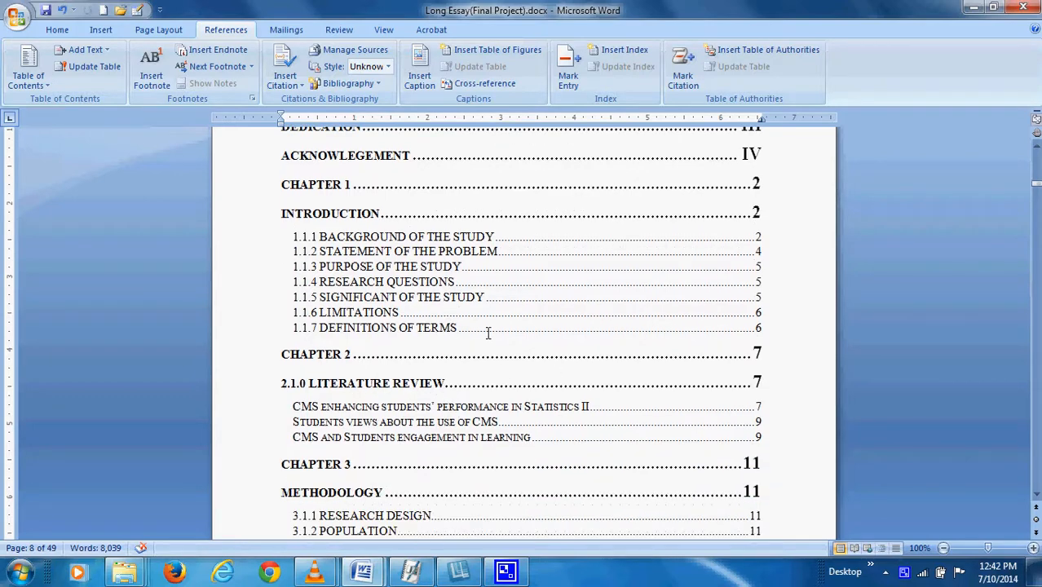
scroll(485, 332, "down", 12)
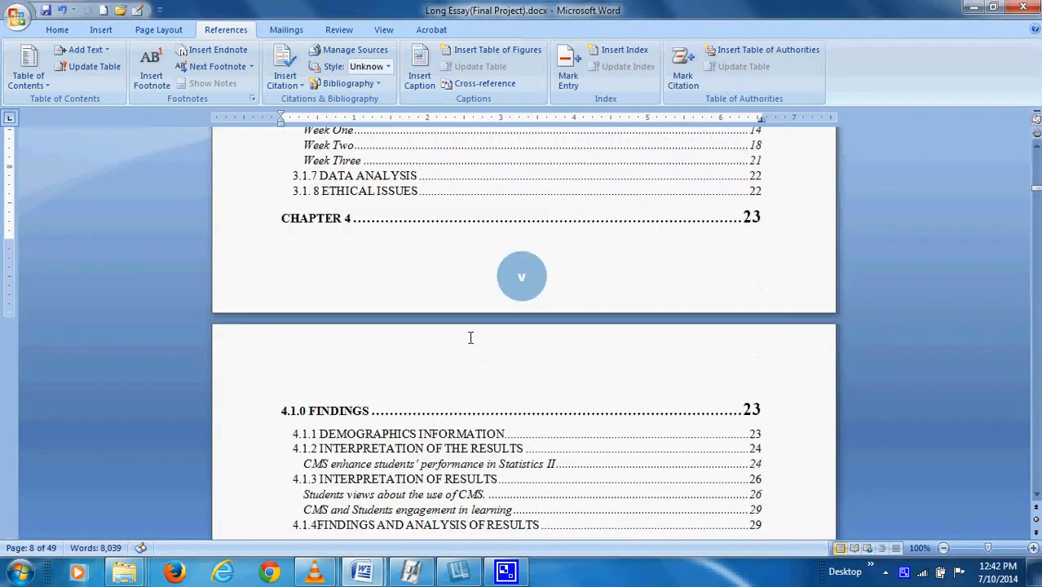
scroll(470, 338, "up", 8)
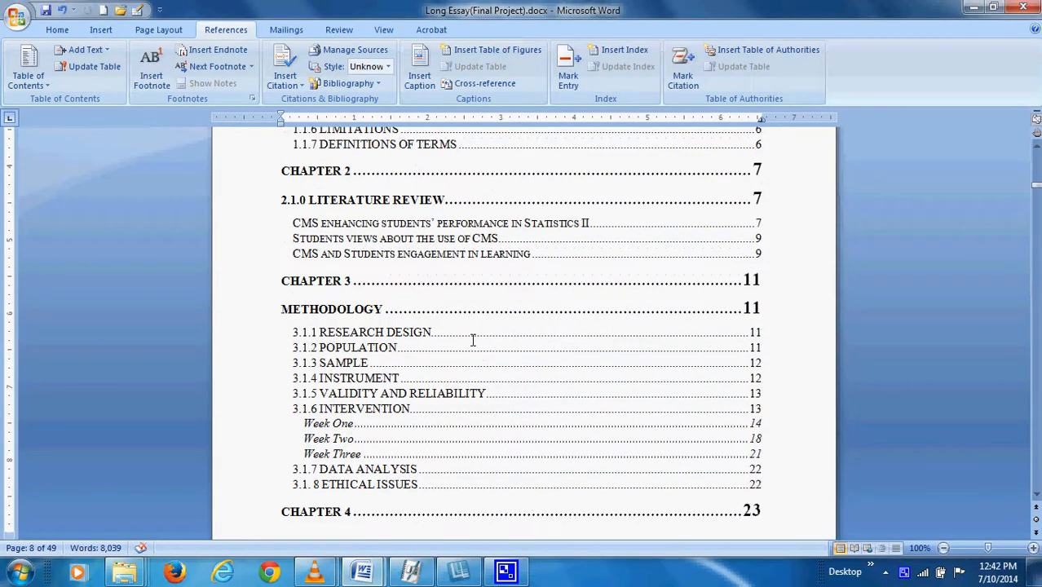
scroll(472, 339, "down", 12)
scroll(469, 343, "up", 3)
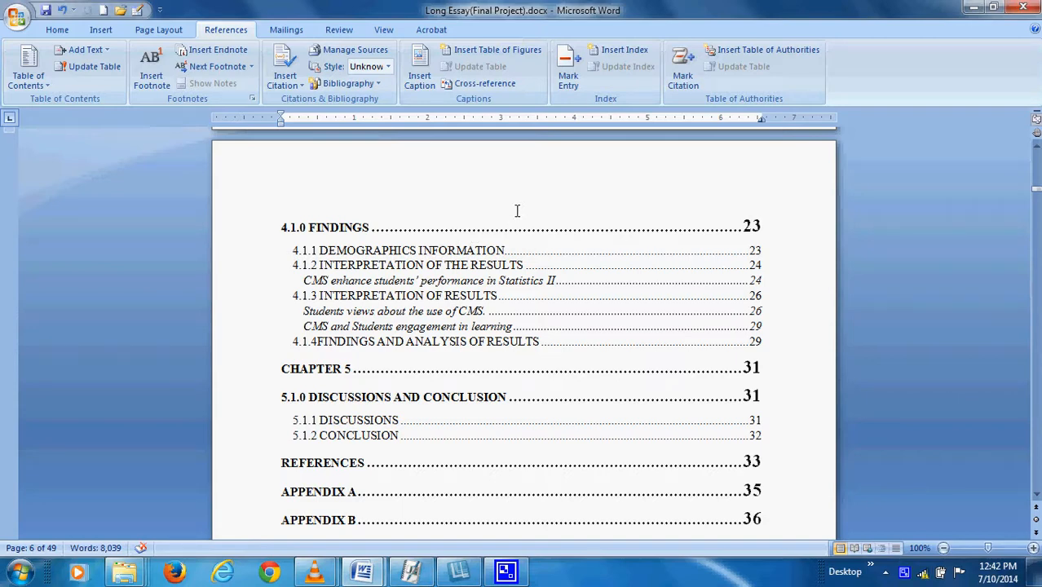
left_click(407, 229, "ctrl")
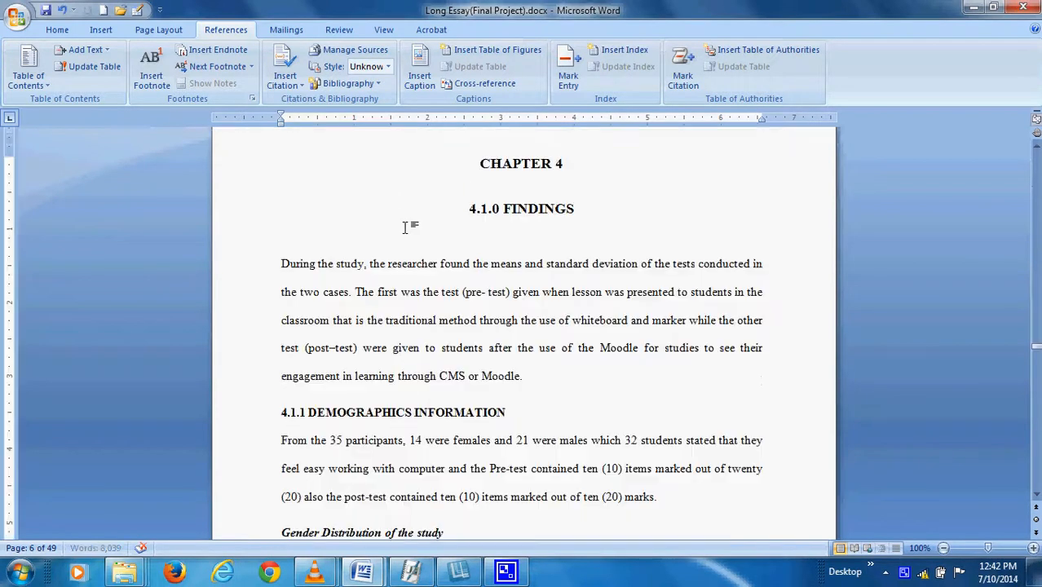